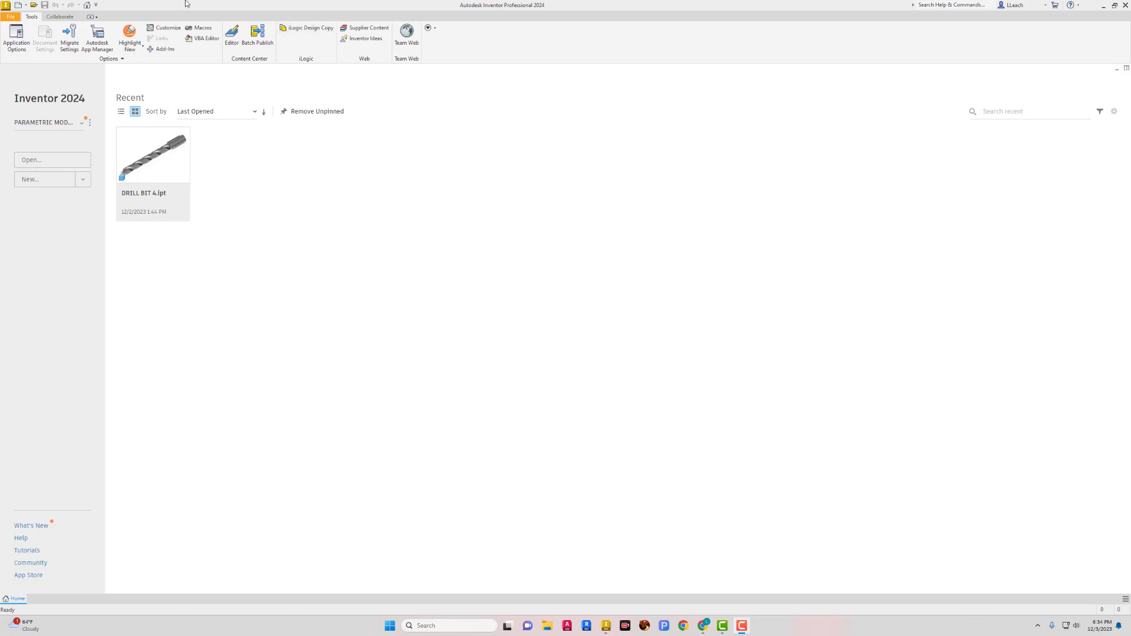
- Create a new metric part file from the Standard (mm).ipt template
{"action": "left_click", "coordinate": [54, 164]}
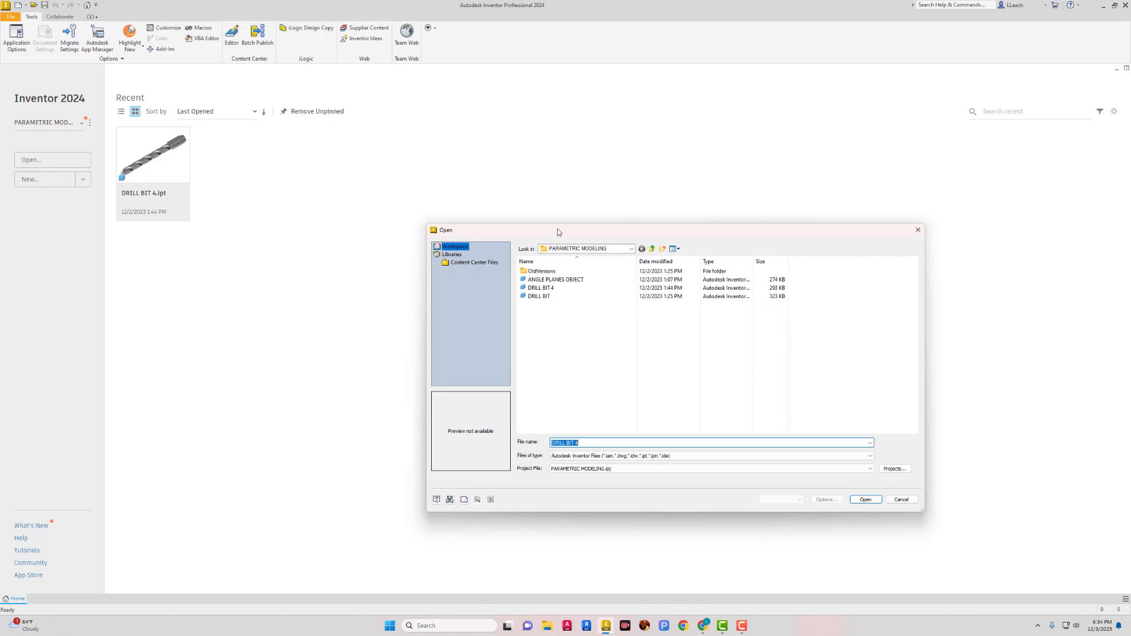
{"action": "left_click", "coordinate": [918, 230]}
{"action": "left_click", "coordinate": [67, 182]}
{"action": "left_click", "coordinate": [616, 245]}
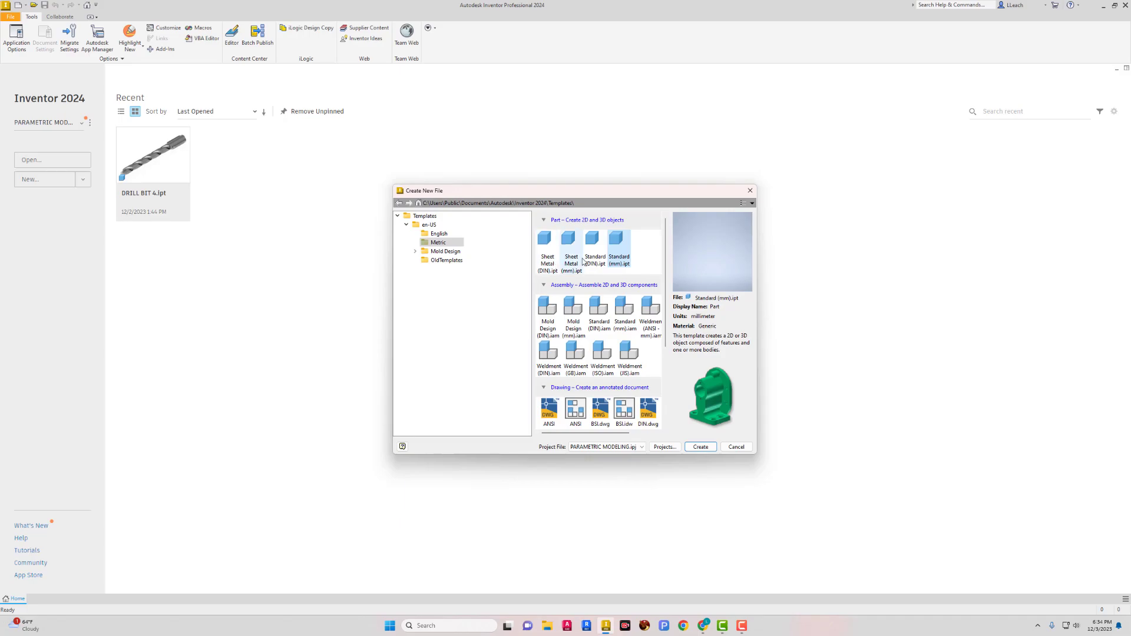
{"action": "left_click", "coordinate": [701, 448]}
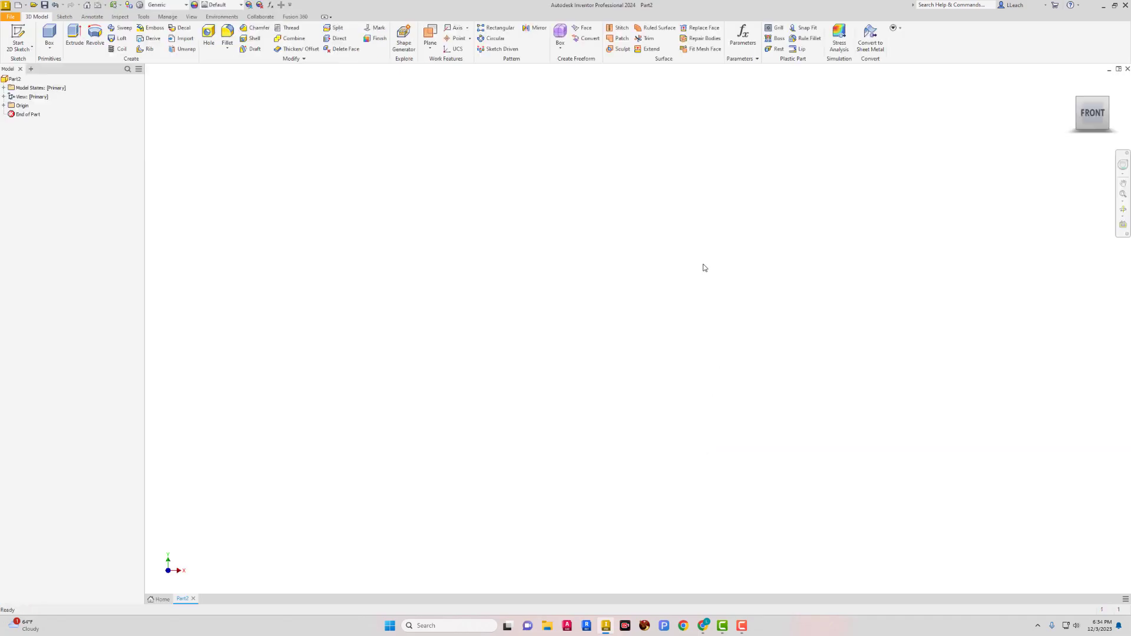
- Start a 2D sketch on the front-facing XY origin plane
{"action": "left_click", "coordinate": [20, 49]}
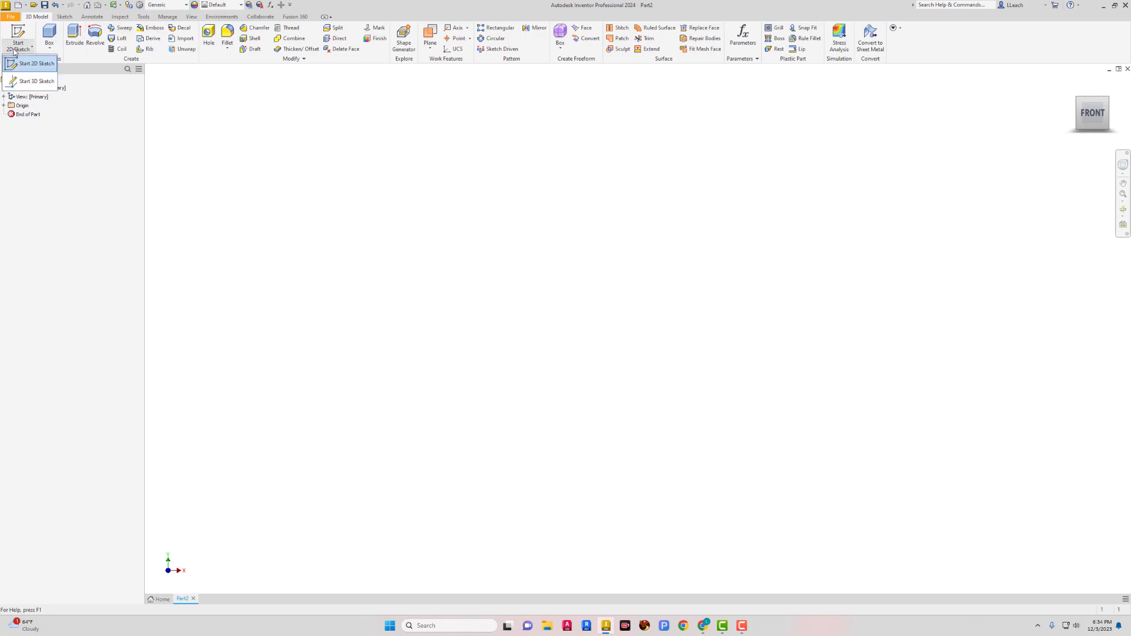
{"action": "left_click", "coordinate": [32, 63]}
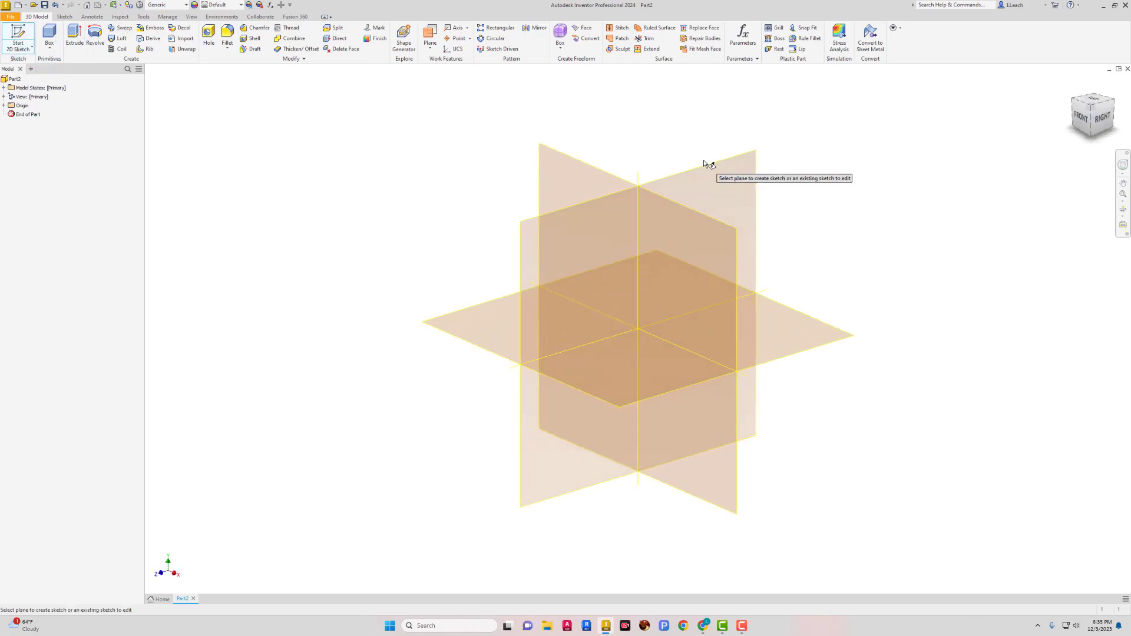
{"action": "left_click", "coordinate": [590, 170]}
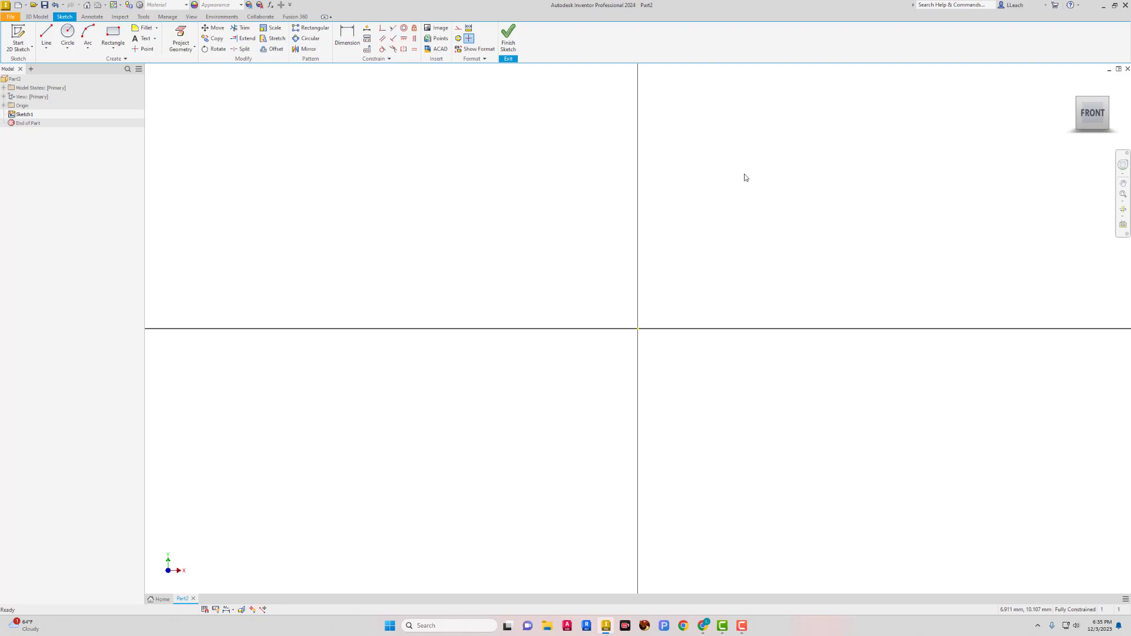
- Sketch the profile's stepped lower edge with connected lines, about 27 mm long overall, with two rectangular tabs projecting downward below the origin
{"action": "left_click", "coordinate": [50, 51]}
{"action": "left_click", "coordinate": [65, 64]}
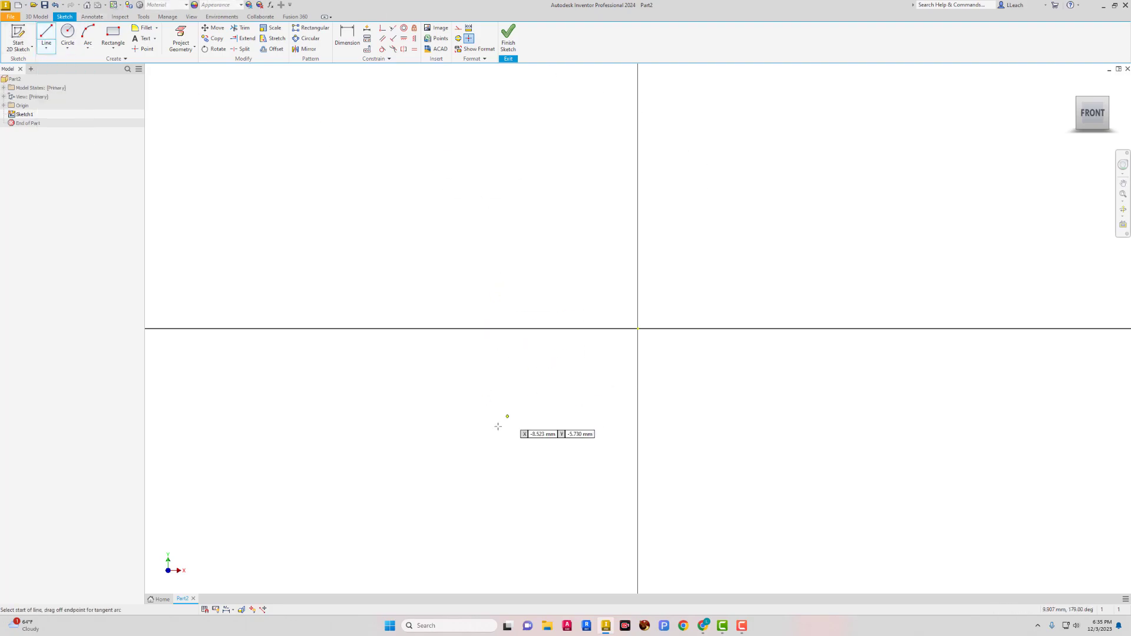
{"action": "left_click", "coordinate": [464, 459]}
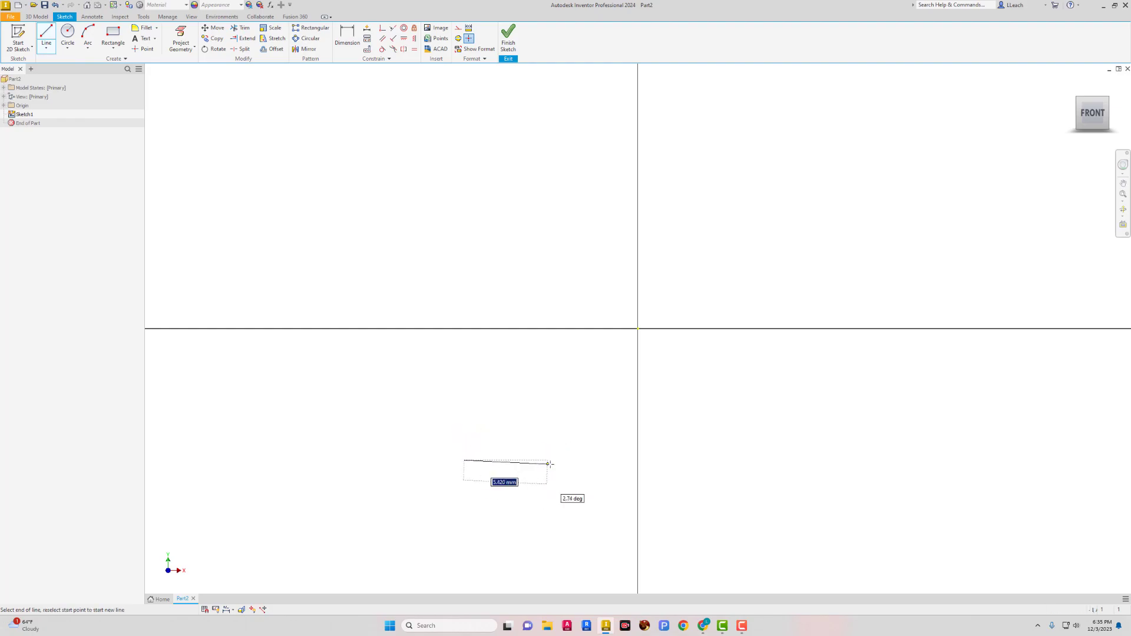
{"action": "left_click", "coordinate": [599, 461]}
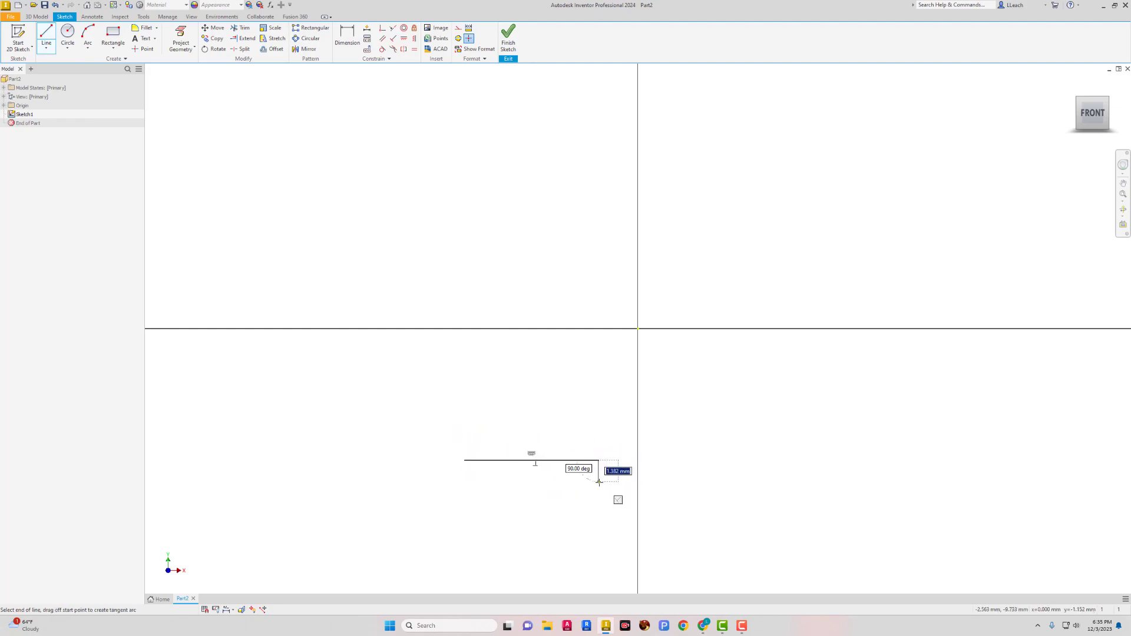
{"action": "left_click", "coordinate": [599, 485]}
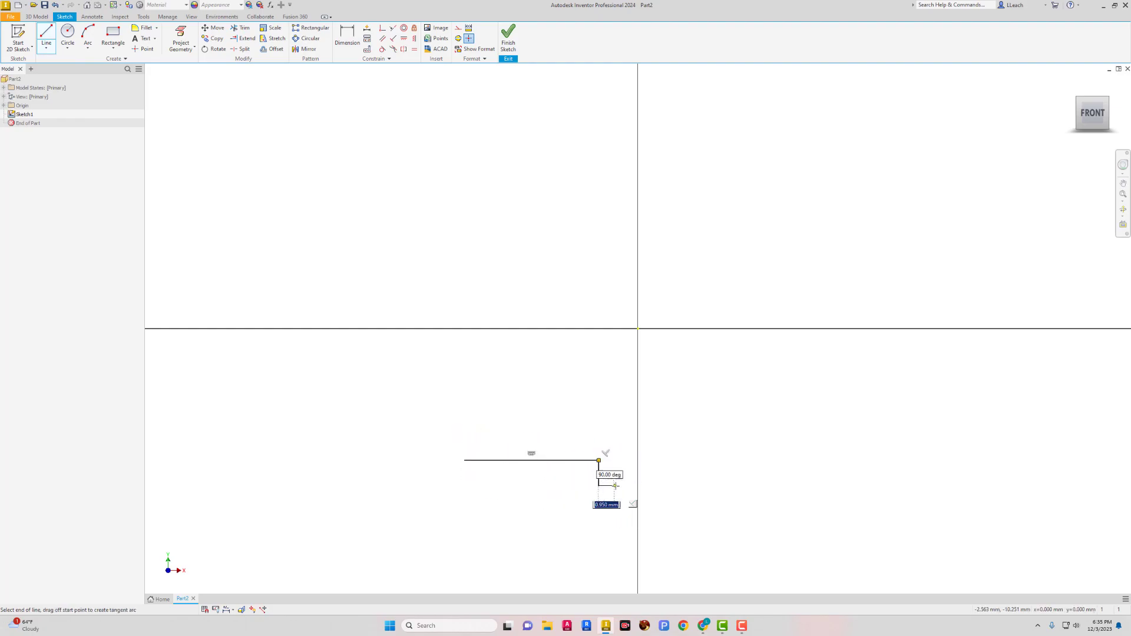
{"action": "left_click", "coordinate": [678, 485]}
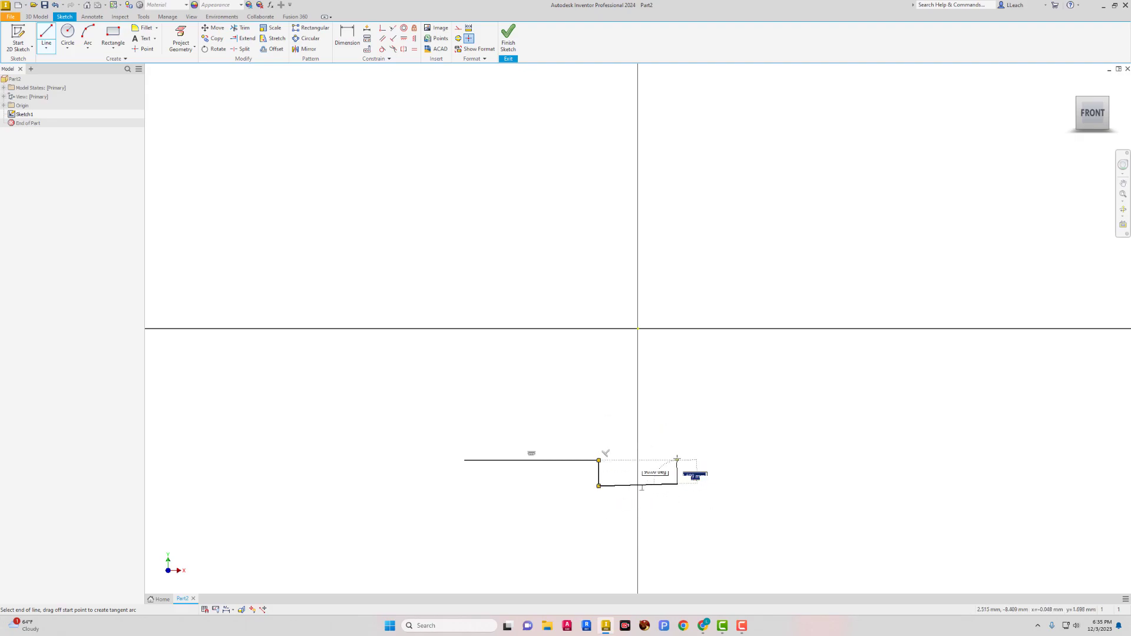
{"action": "left_click", "coordinate": [677, 461]}
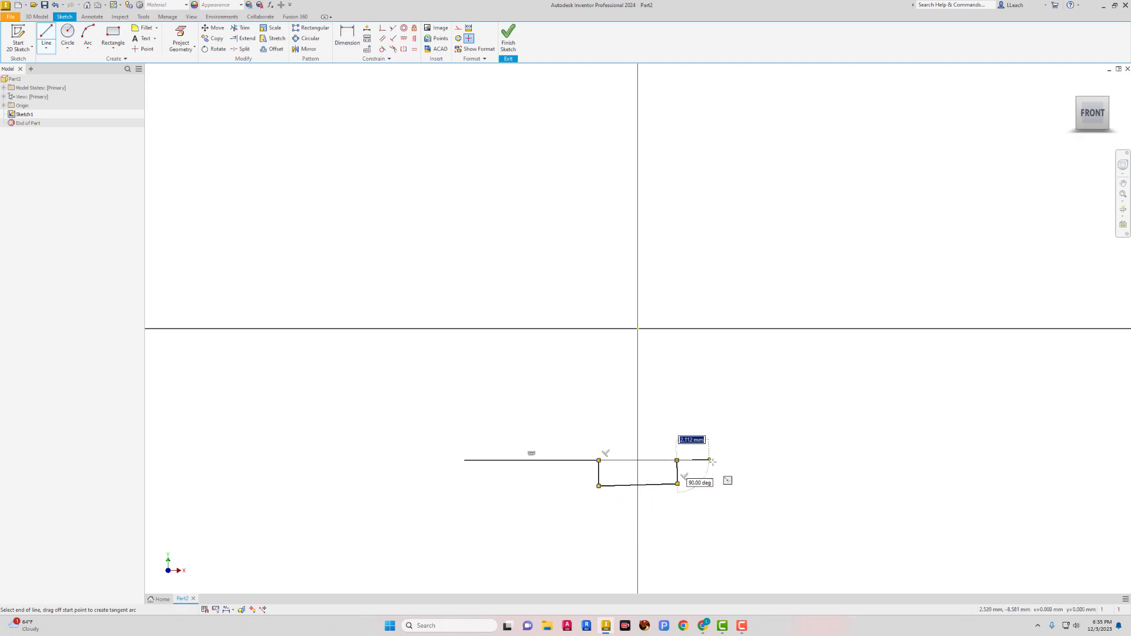
{"action": "left_click", "coordinate": [735, 460]}
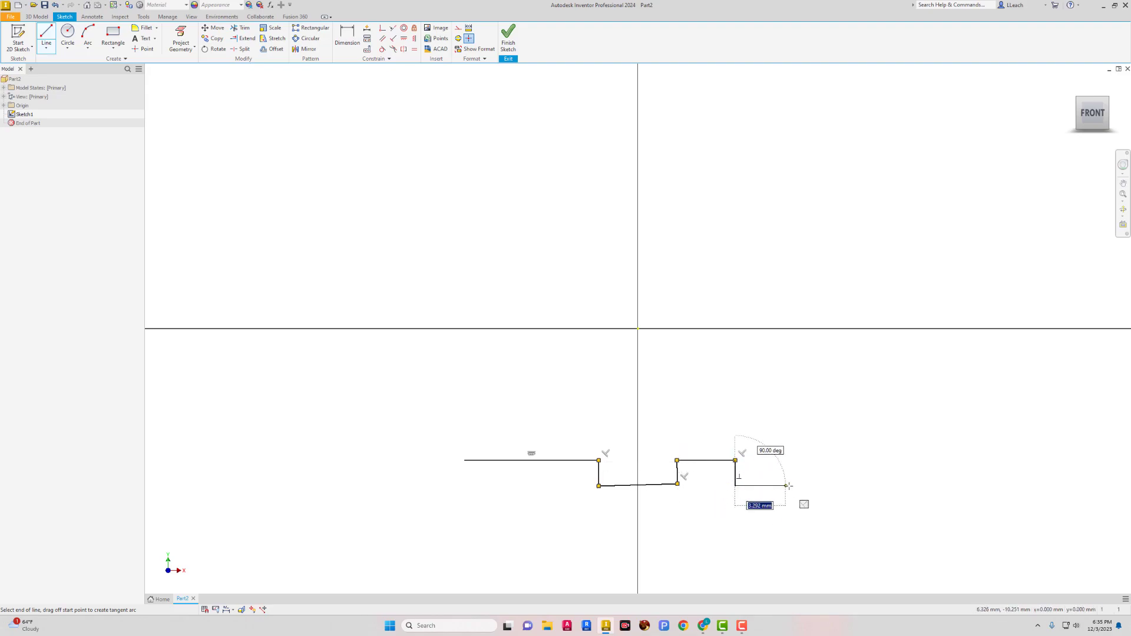
{"action": "left_click", "coordinate": [735, 486]}
{"action": "left_click", "coordinate": [806, 460]}
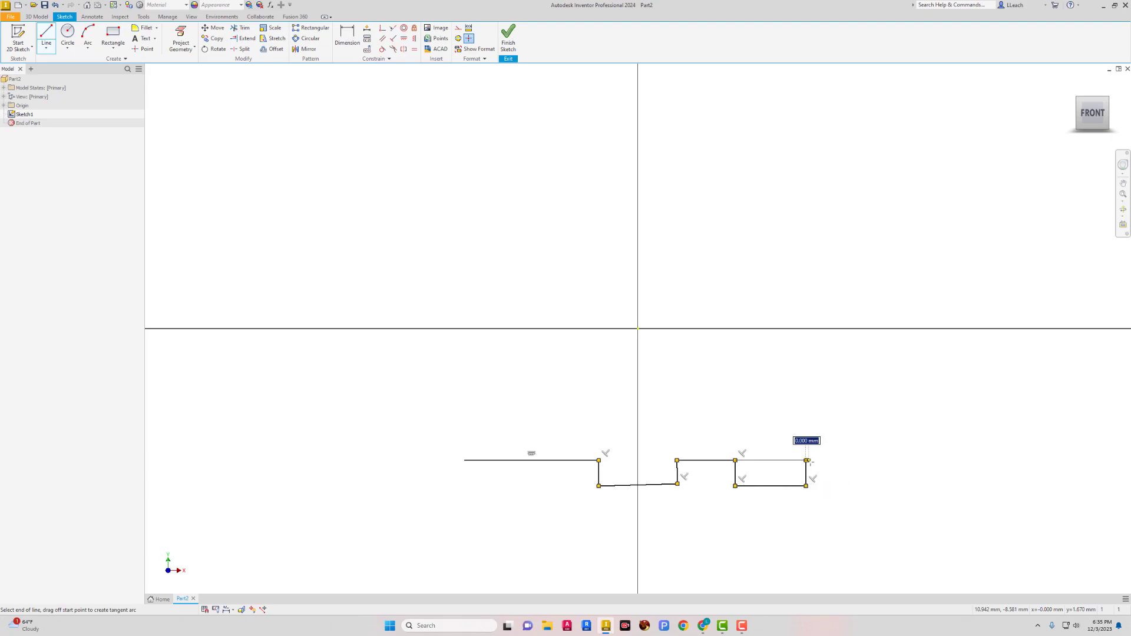
{"action": "left_click", "coordinate": [879, 461]}
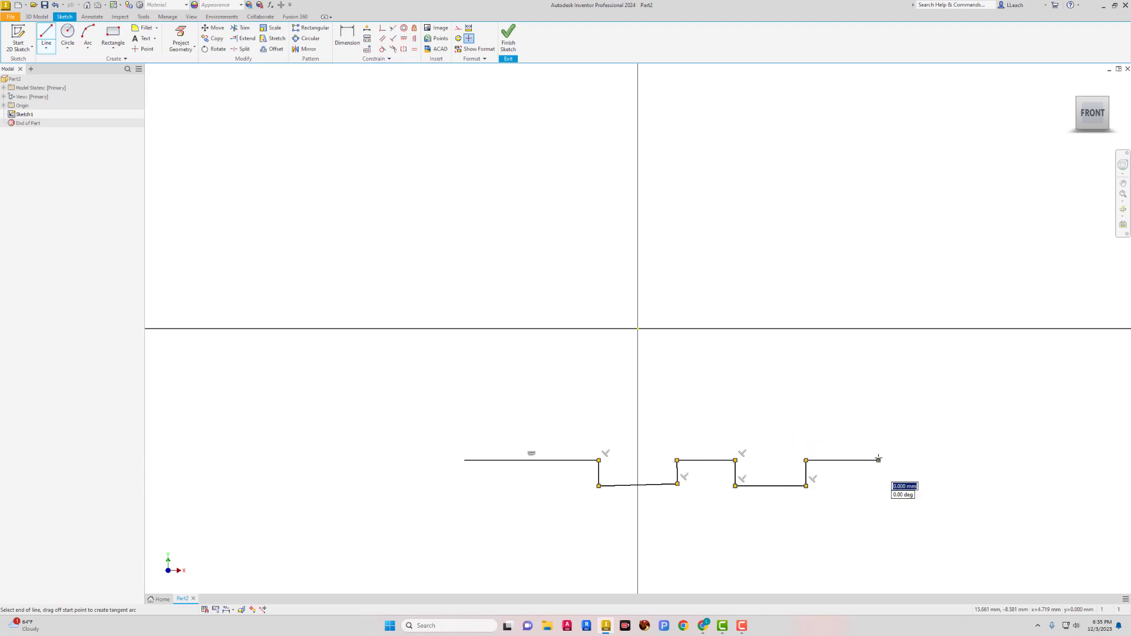
- Close the profile with a vertical right side, a raised top edge sloping down to a lower horizontal edge, and a short left side
{"action": "left_click", "coordinate": [879, 402]}
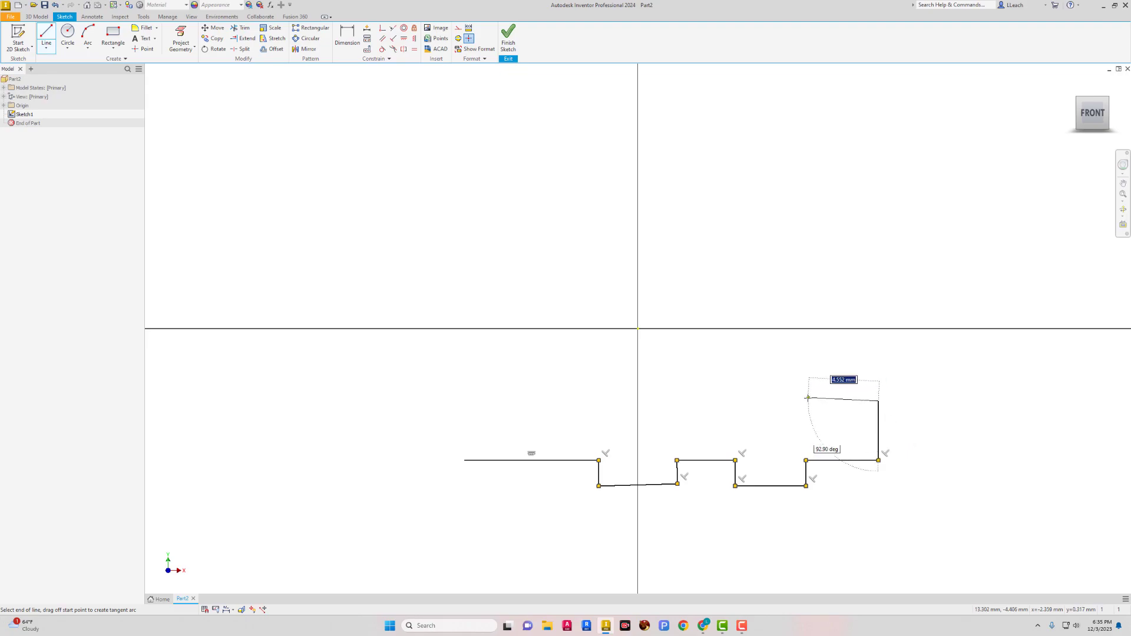
{"action": "left_click", "coordinate": [764, 401]}
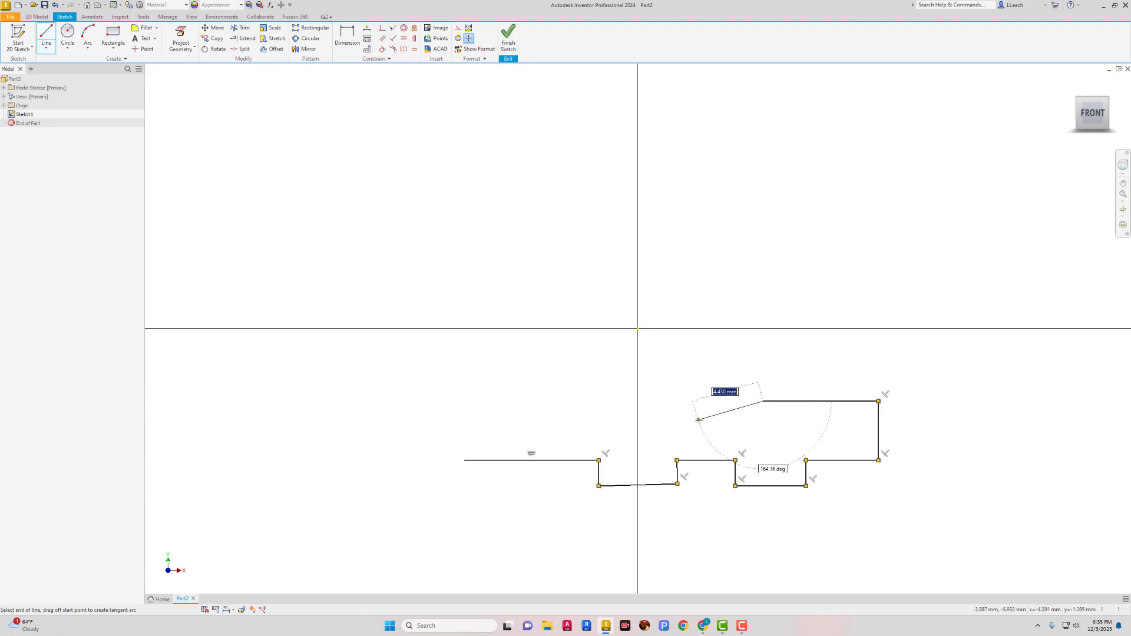
{"action": "left_click", "coordinate": [702, 424]}
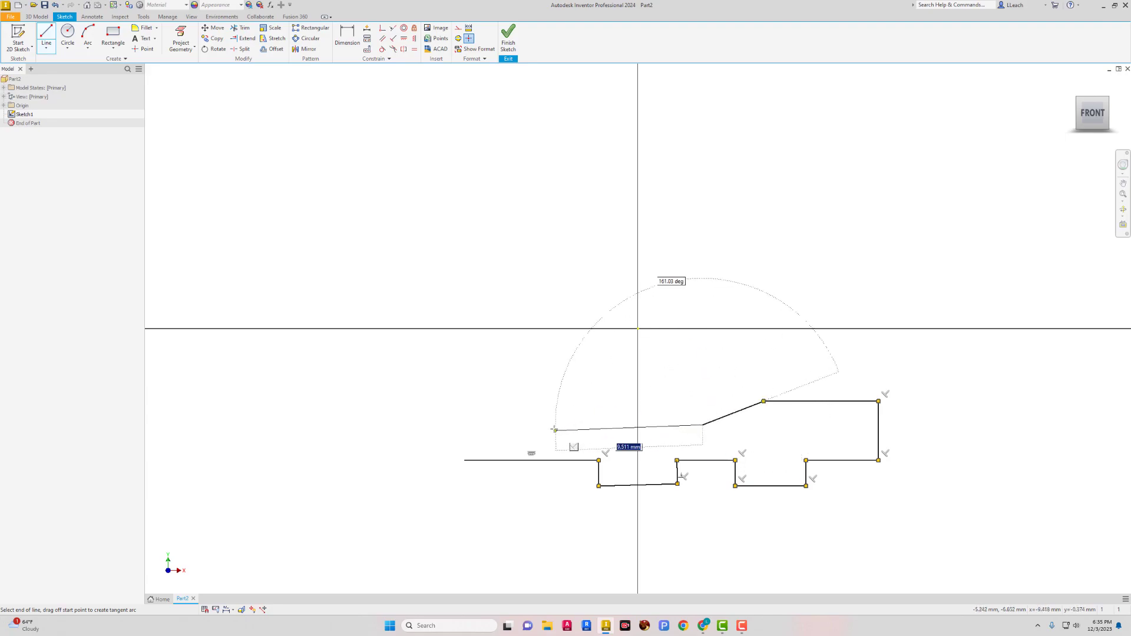
{"action": "left_click", "coordinate": [465, 425]}
{"action": "left_click", "coordinate": [465, 460]}
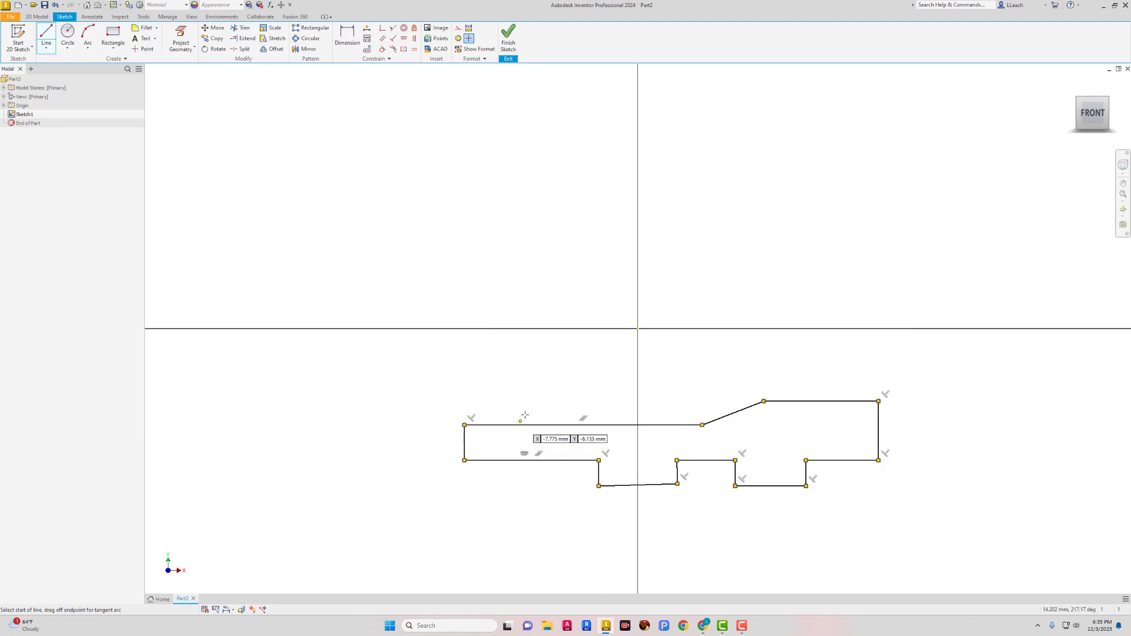
{"action": "right_click", "coordinate": [529, 382]}
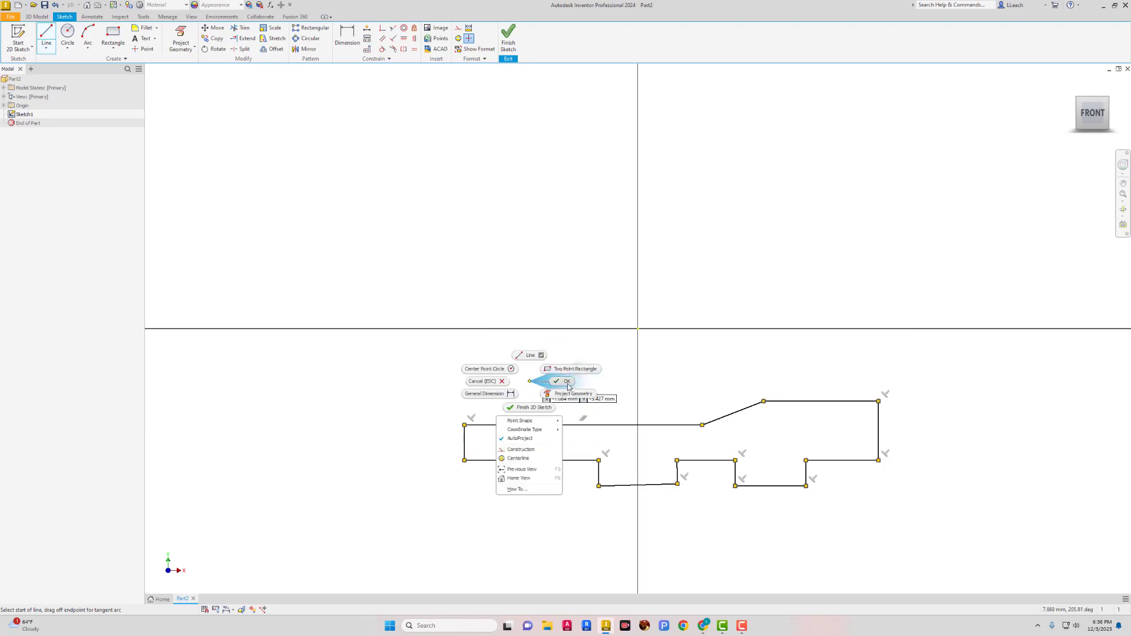
{"action": "left_click", "coordinate": [562, 381]}
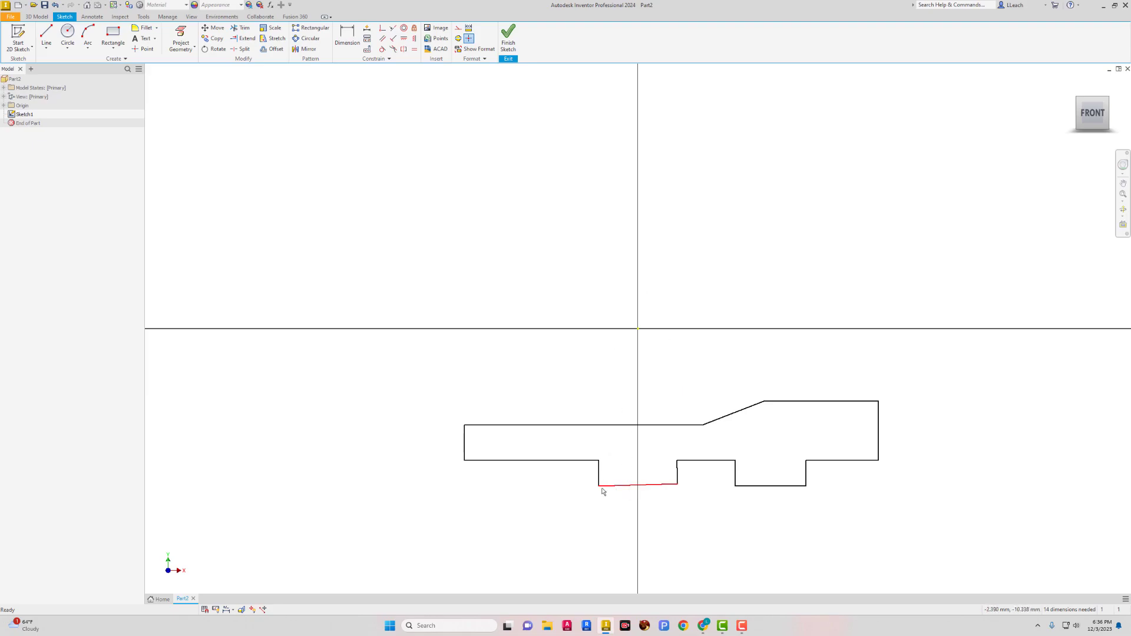
- Apply a horizontal constraint to the slightly slanted bottom line of the left tab
{"action": "left_click", "coordinate": [405, 39]}
{"action": "left_click", "coordinate": [620, 488]}
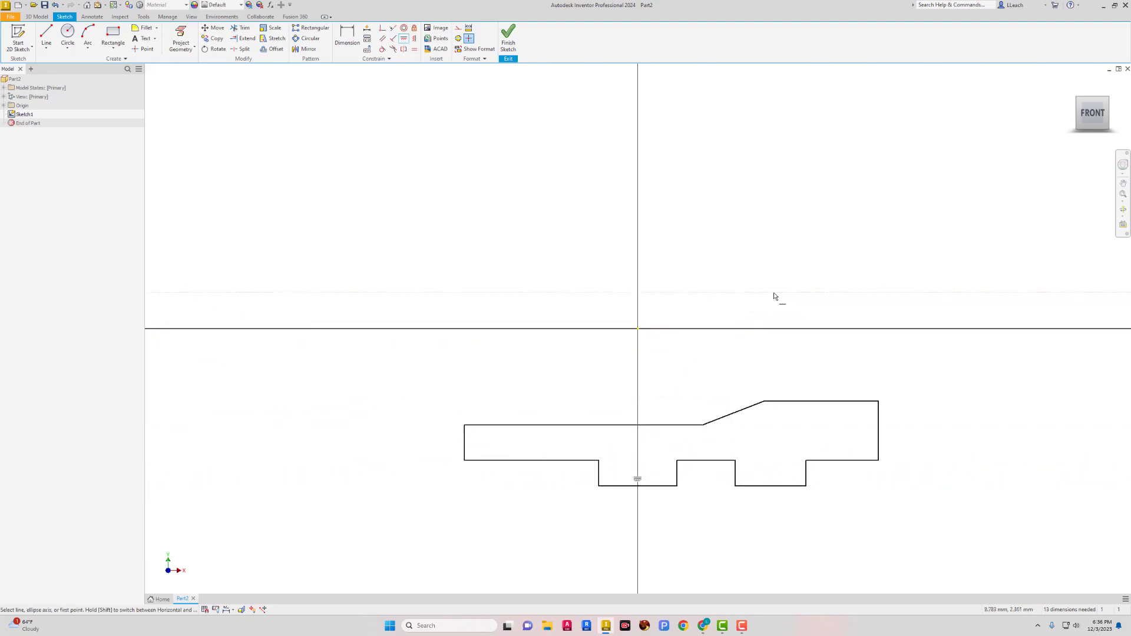
{"action": "right_click", "coordinate": [470, 182]}
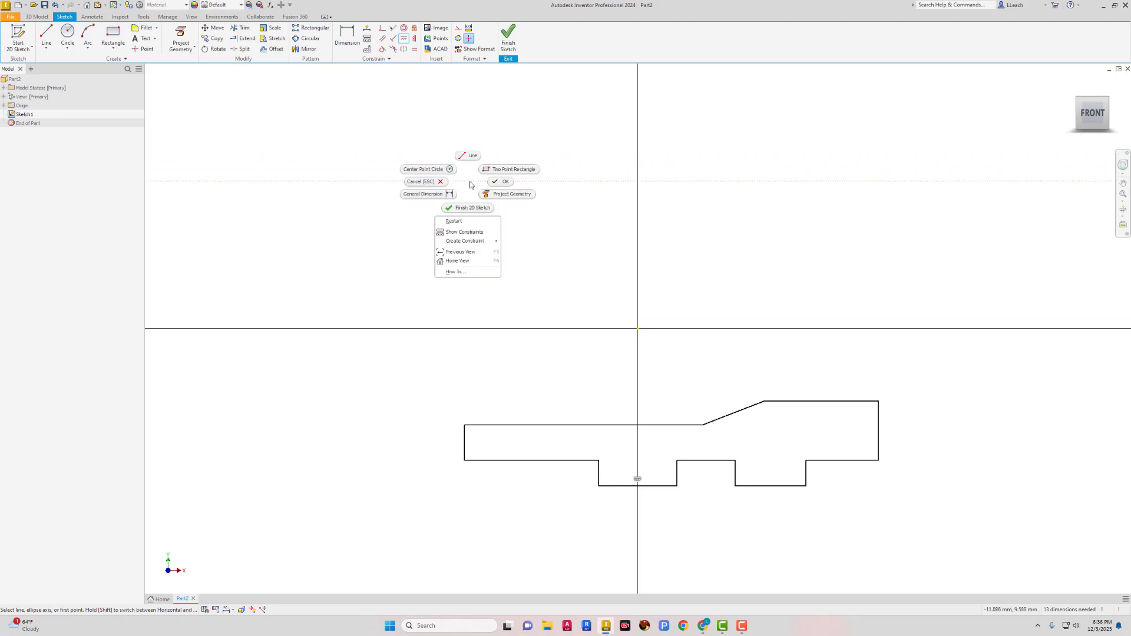
{"action": "left_click", "coordinate": [506, 184]}
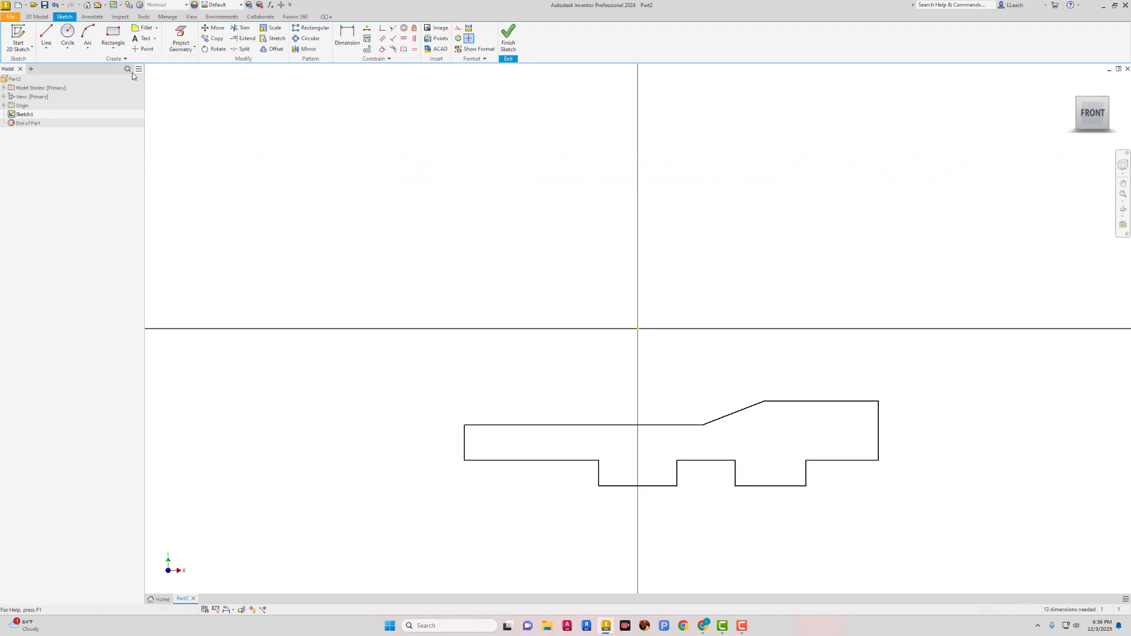
- Dimension the profile's overall width between its left and right vertical edges as 200 mm
{"action": "left_click", "coordinate": [347, 40]}
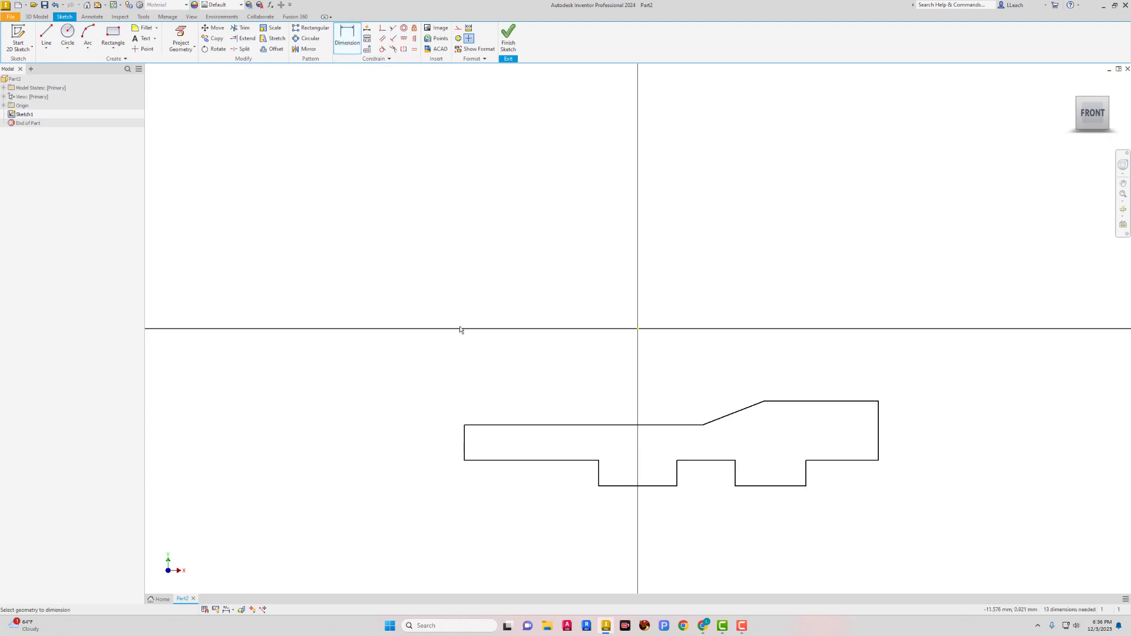
{"action": "left_click", "coordinate": [465, 451]}
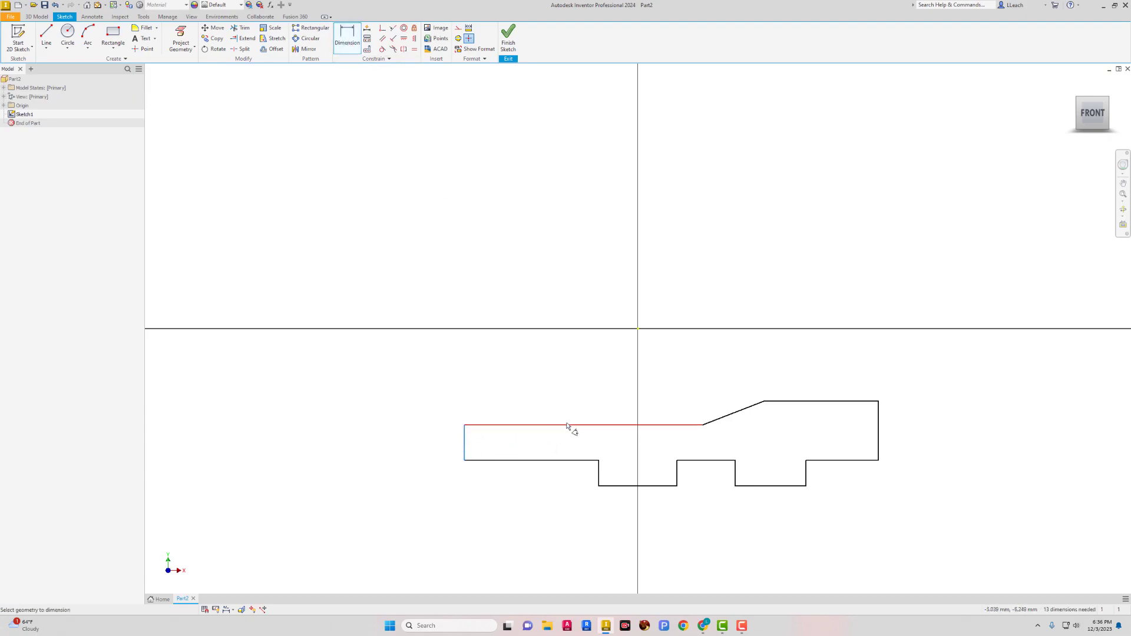
{"action": "left_click", "coordinate": [879, 456]}
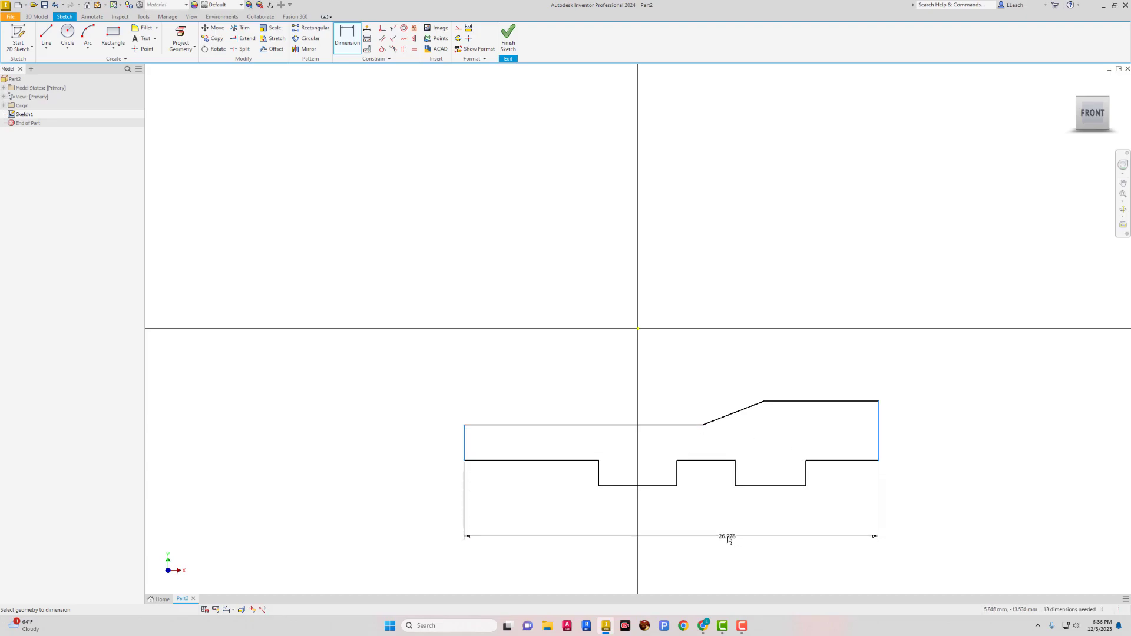
{"action": "left_click", "coordinate": [707, 543]}
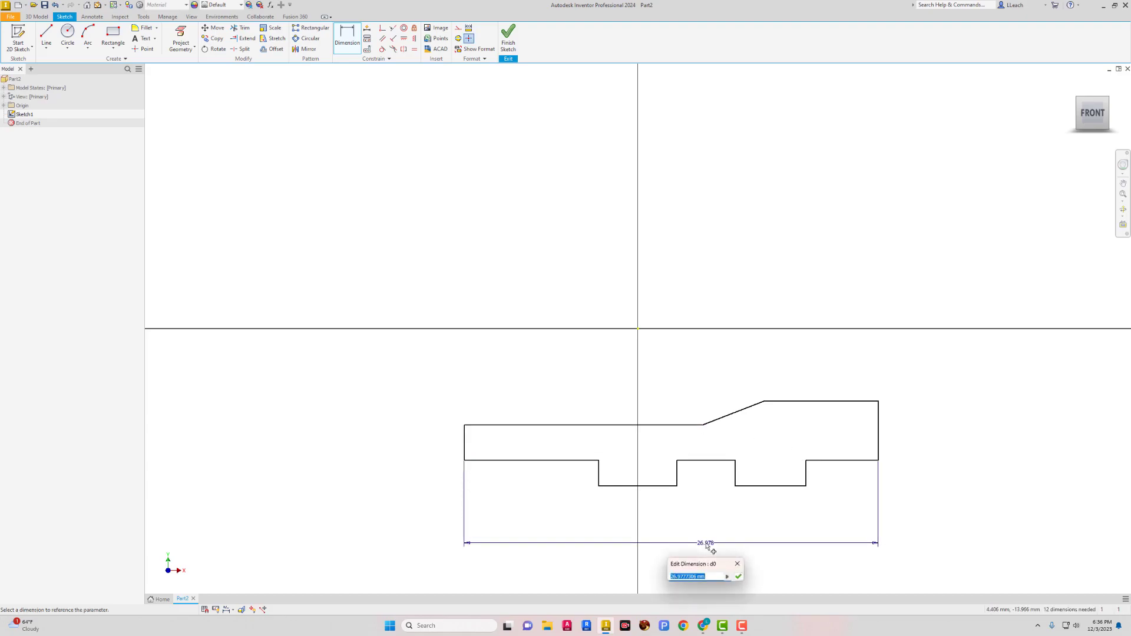
{"action": "type", "text": "200"}
{"action": "key", "text": "Return"}
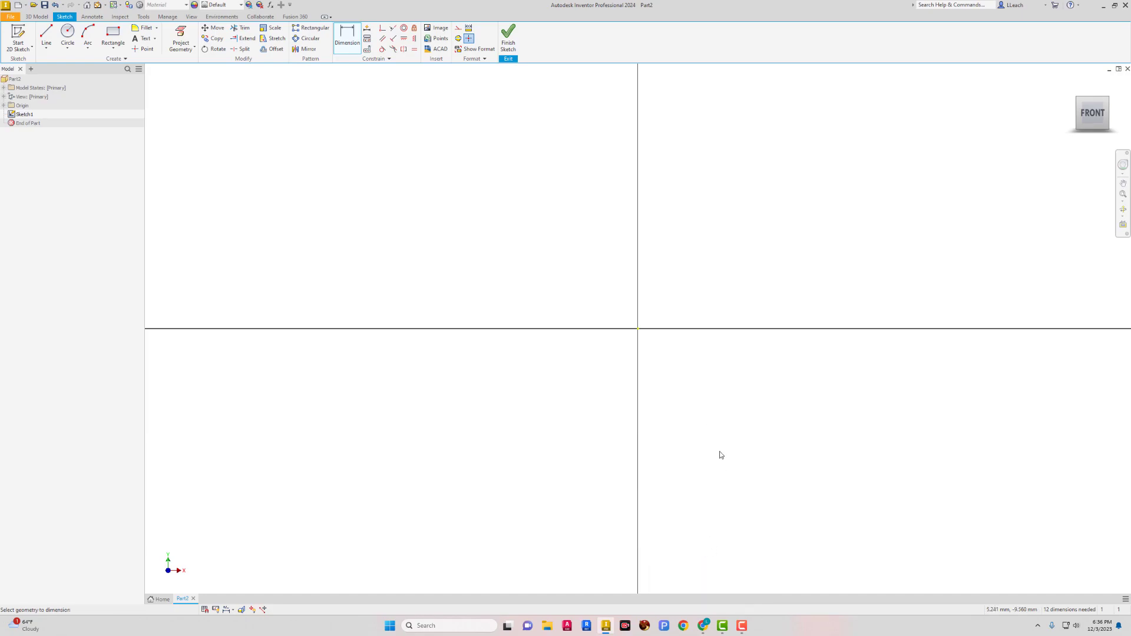
- Reposition the overall width dimension below the two tabs so it clears the profile
{"action": "scroll", "coordinate": [679, 350], "scroll_direction": "down", "scroll_amount": 6}
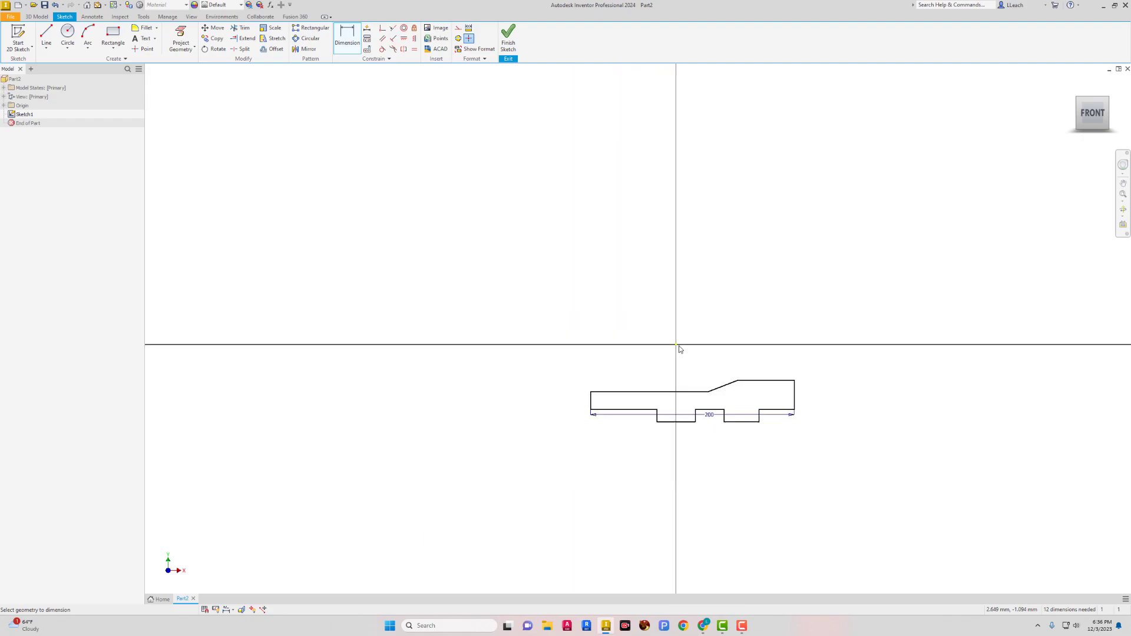
{"action": "scroll", "coordinate": [679, 351], "scroll_direction": "up", "scroll_amount": 2}
{"action": "scroll", "coordinate": [681, 353], "scroll_direction": "up", "scroll_amount": 3}
{"action": "mouse_move", "coordinate": [692, 361]}
{"action": "middle_mouse_down"}
{"action": "mouse_move", "coordinate": [662, 298]}
{"action": "mouse_move", "coordinate": [582, 240]}
{"action": "middle_mouse_up"}
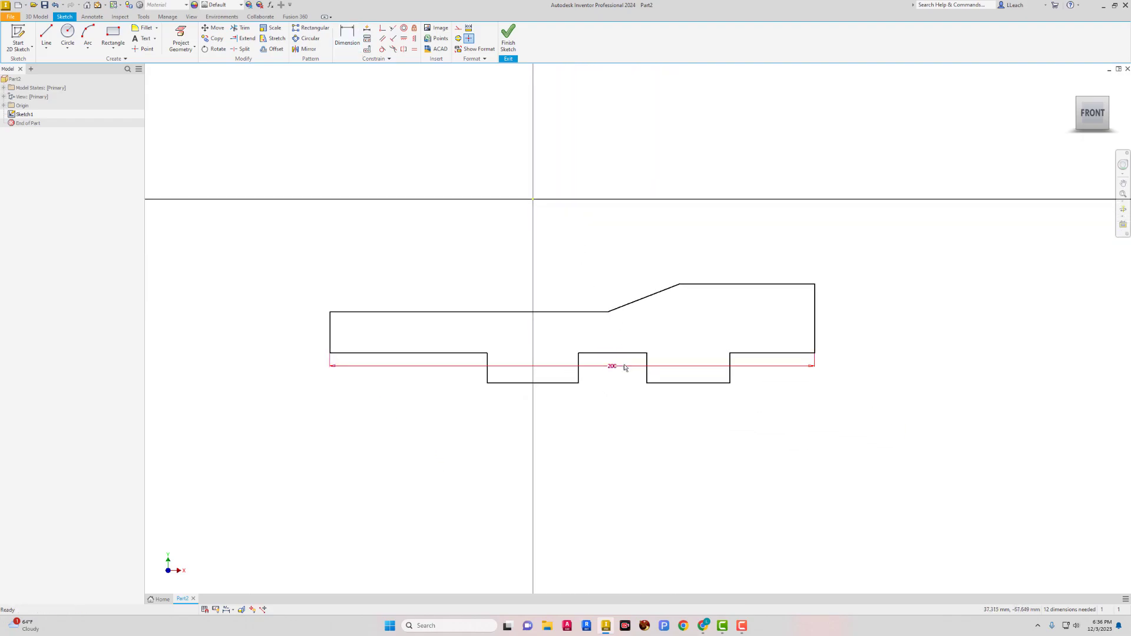
{"action": "key", "text": "Escape"}
{"action": "left_click_drag", "start_coordinate": [612, 370], "coordinate": [599, 440]}
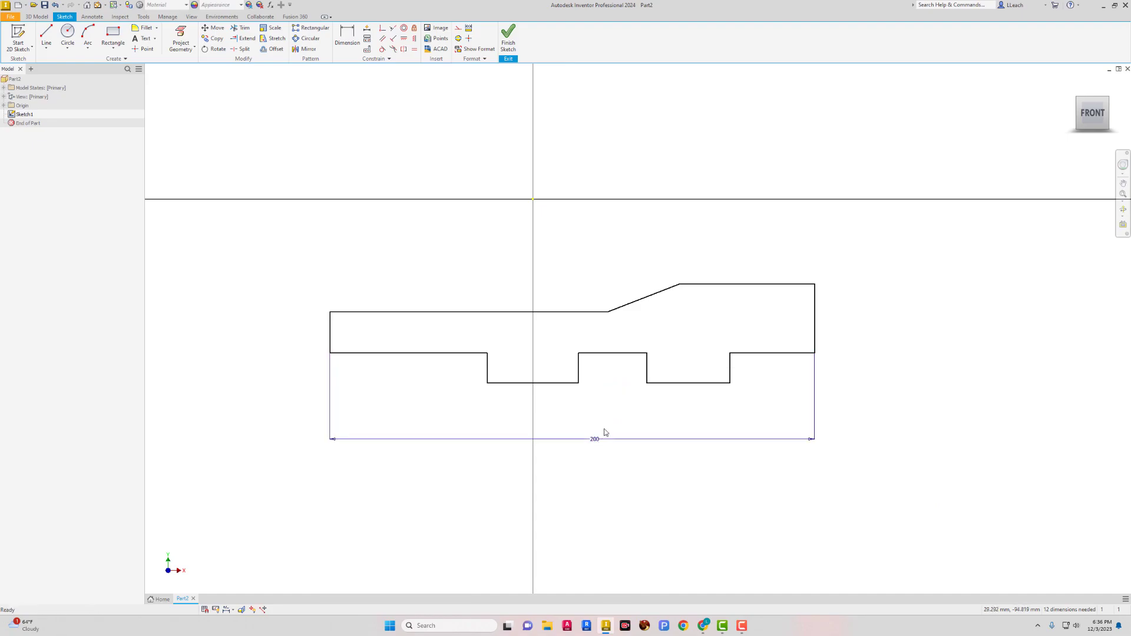
- Dimension the profile's right vertical edge as 40 mm, placing the dimension outside the profile
{"action": "left_click", "coordinate": [348, 41]}
{"action": "left_click", "coordinate": [816, 306]}
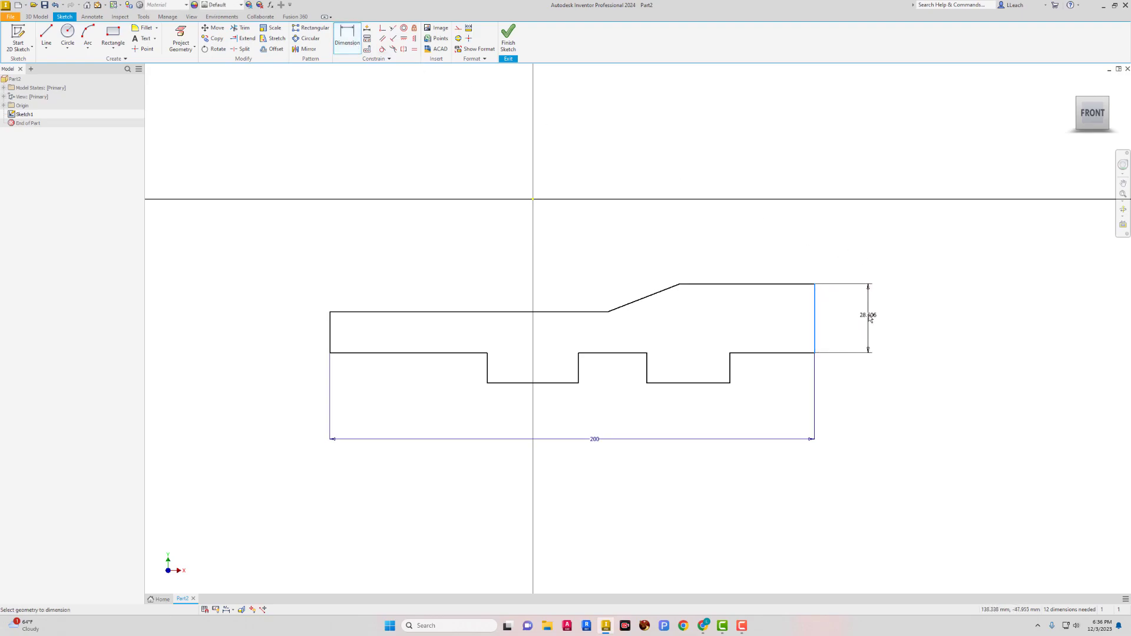
{"action": "left_click", "coordinate": [870, 318]}
{"action": "type", "text": "40"}
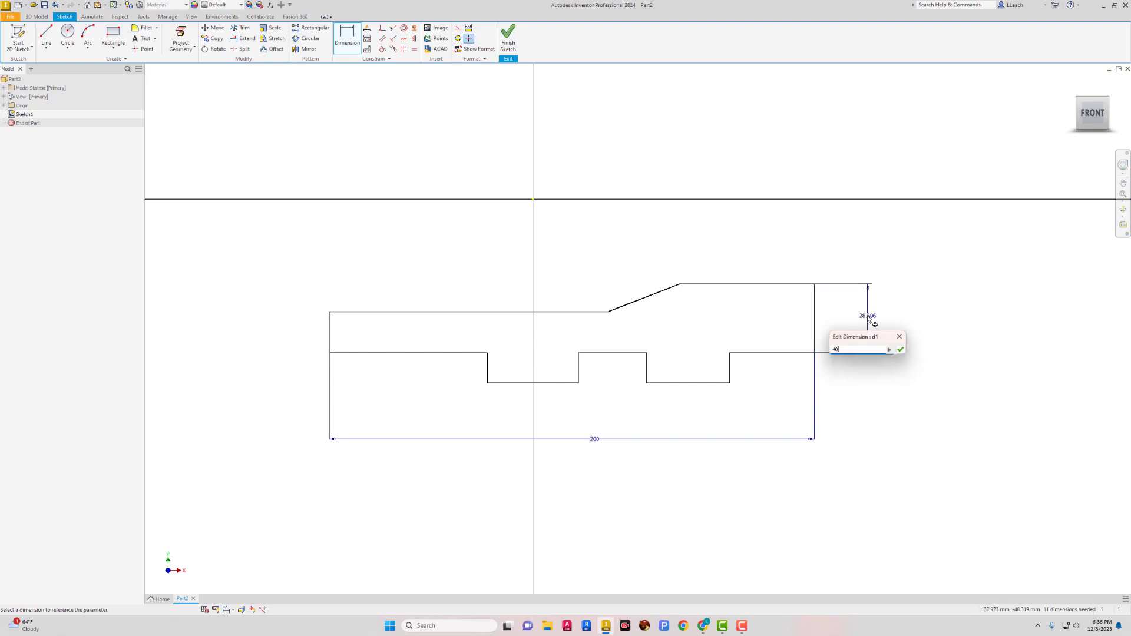
{"action": "key", "text": "Return"}
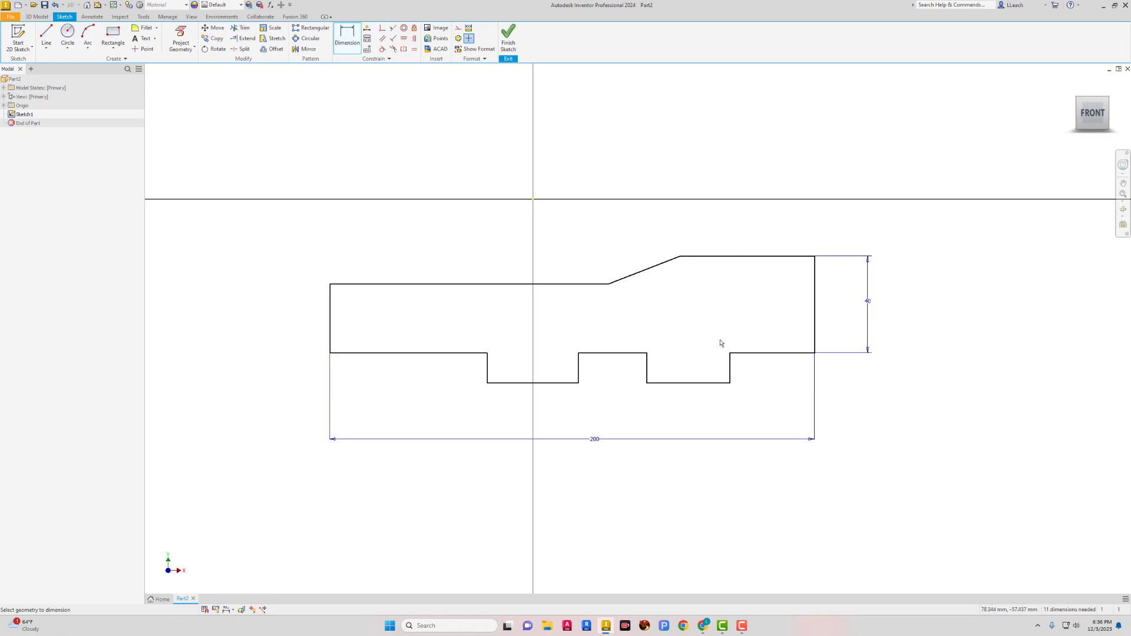
- Dimension the profile's left vertical edge as 25 mm, placing the dimension outside the profile
{"action": "left_click", "coordinate": [330, 333]}
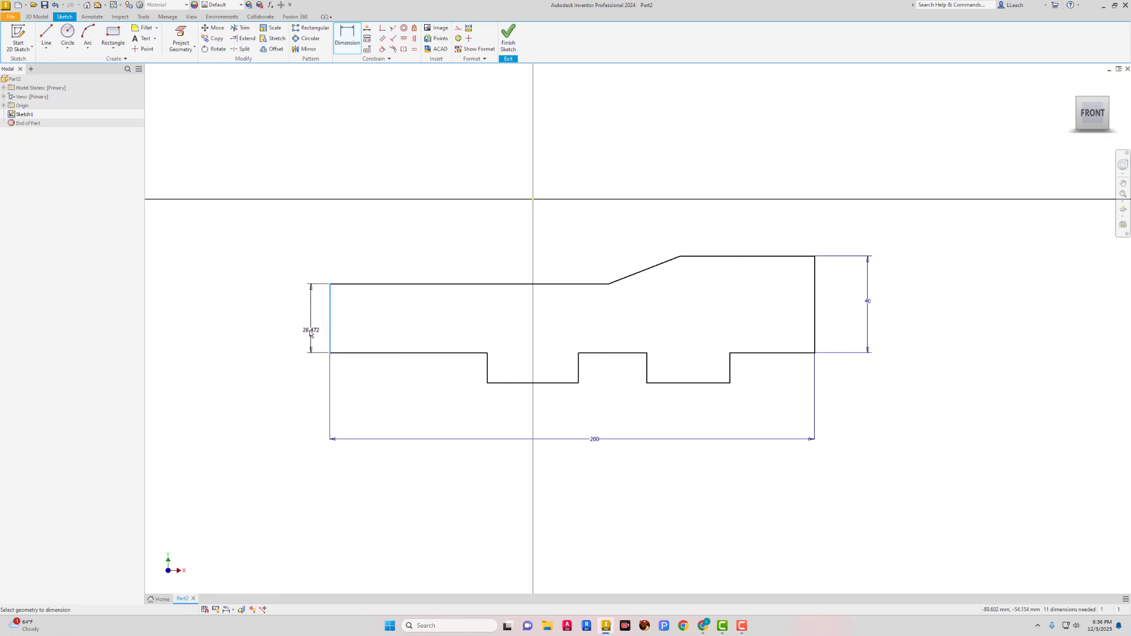
{"action": "left_click", "coordinate": [287, 323]}
{"action": "type", "text": "25"}
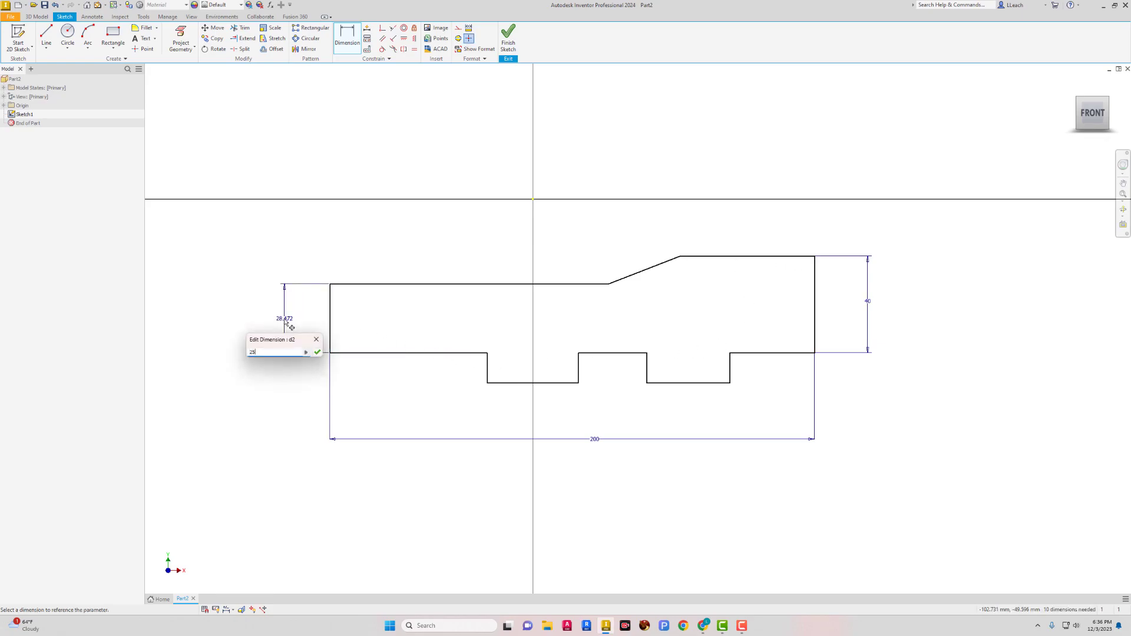
{"action": "key", "text": "Return"}
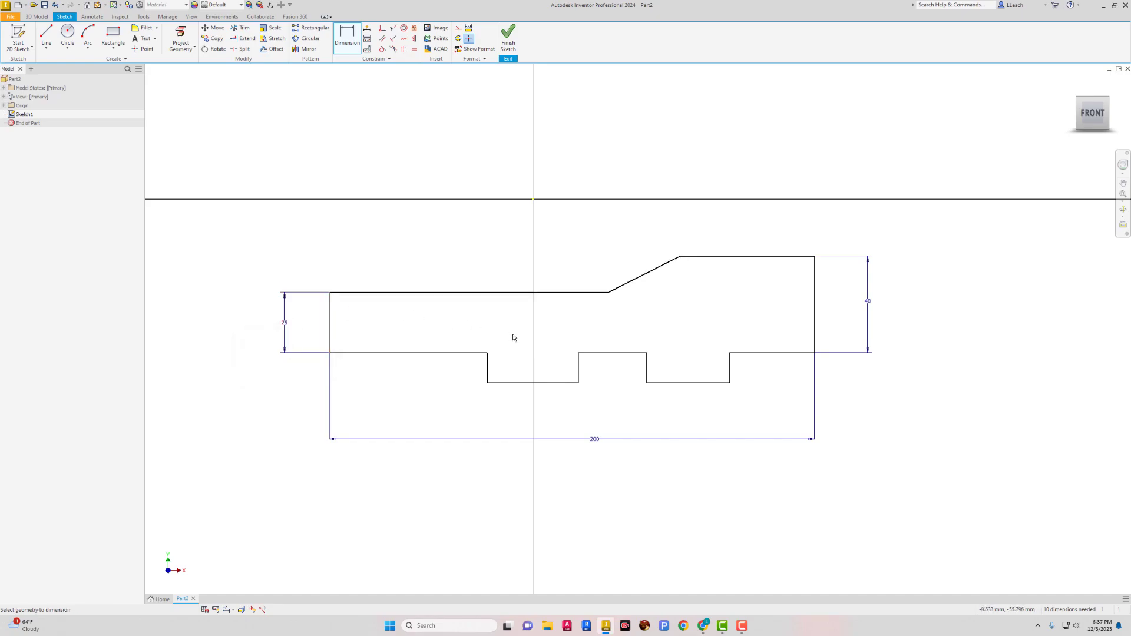
- Dimension the bottom edge between the profile's left end and the left tab as 50 mm
{"action": "left_click", "coordinate": [436, 354]}
{"action": "left_click", "coordinate": [429, 426]}
{"action": "type", "text": "5"}
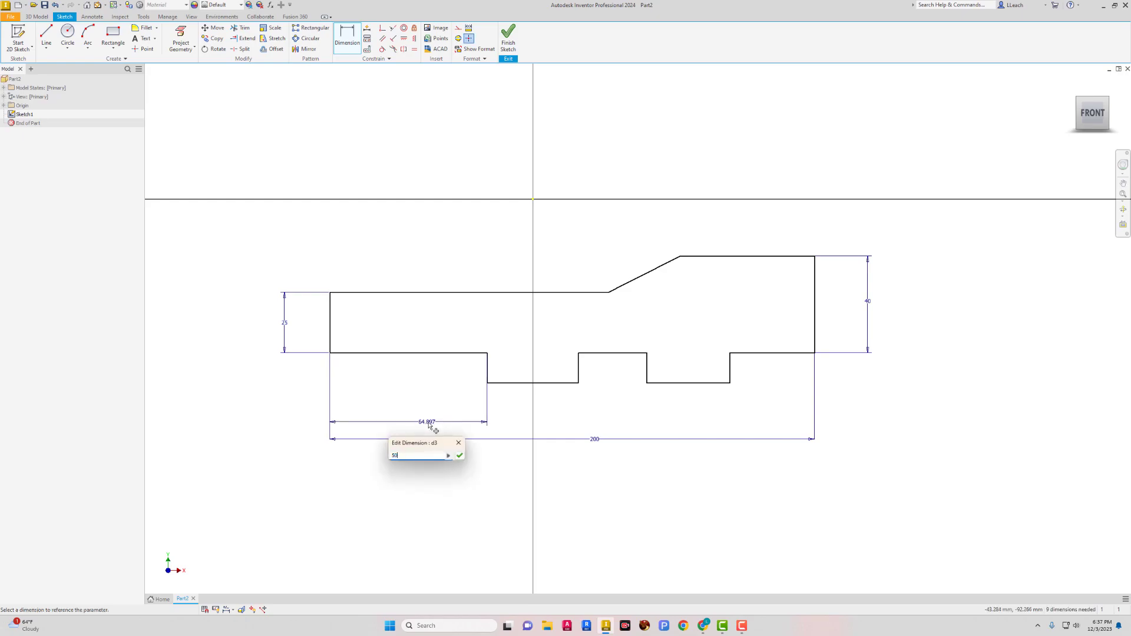
{"action": "type", "text": "0"}
{"action": "key", "text": "Return"}
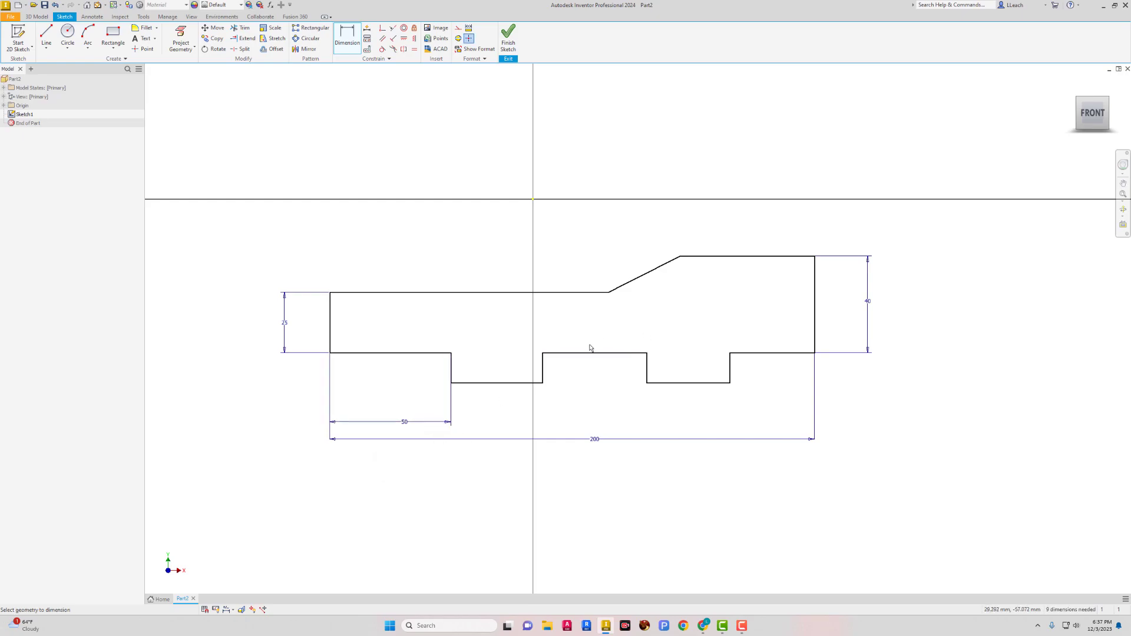
- Dimension the width of the left tab's bottom edge as 37.5 mm
{"action": "left_click", "coordinate": [511, 384]}
{"action": "left_click", "coordinate": [502, 424]}
{"action": "type", "text": "37.5"}
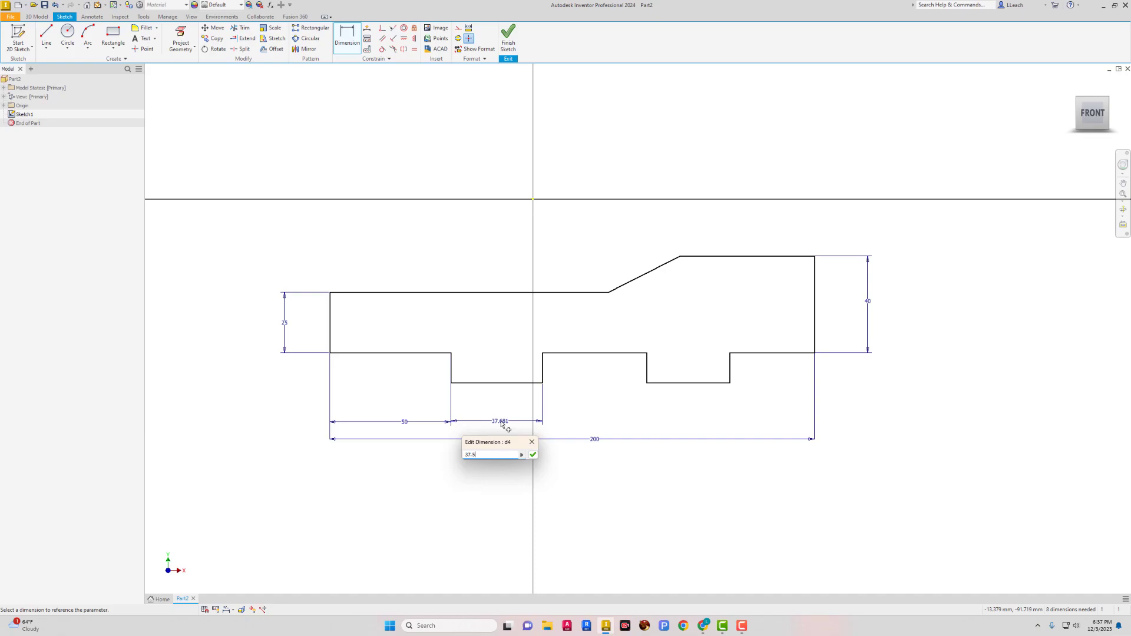
{"action": "key", "text": "Return"}
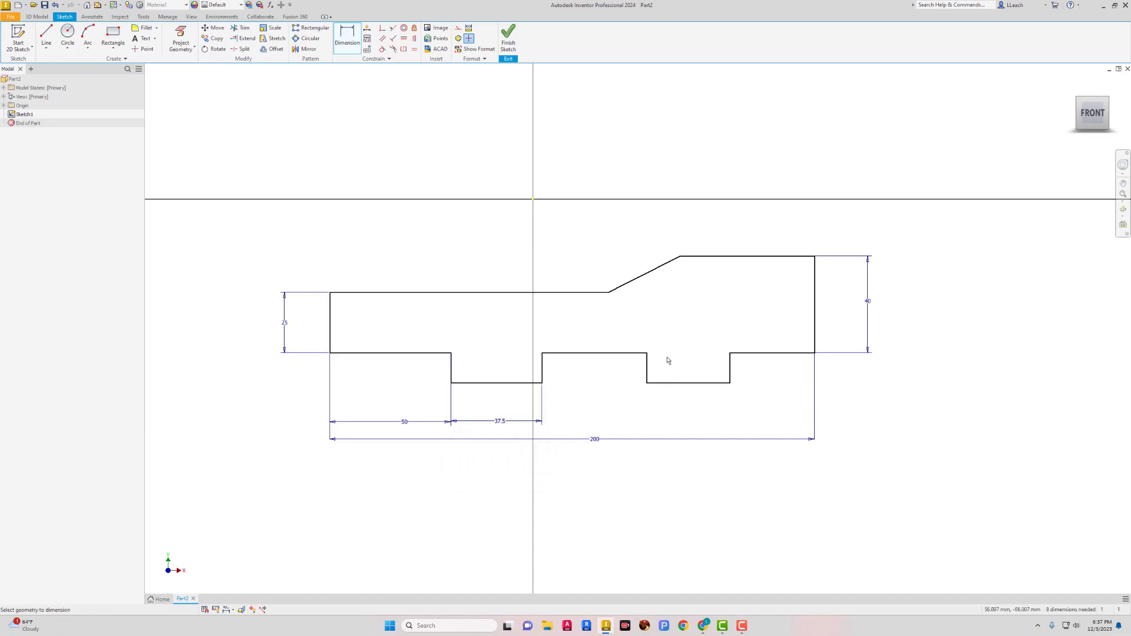
- Dimension the horizontal edge between the two tabs as 25 mm
{"action": "left_click", "coordinate": [605, 354]}
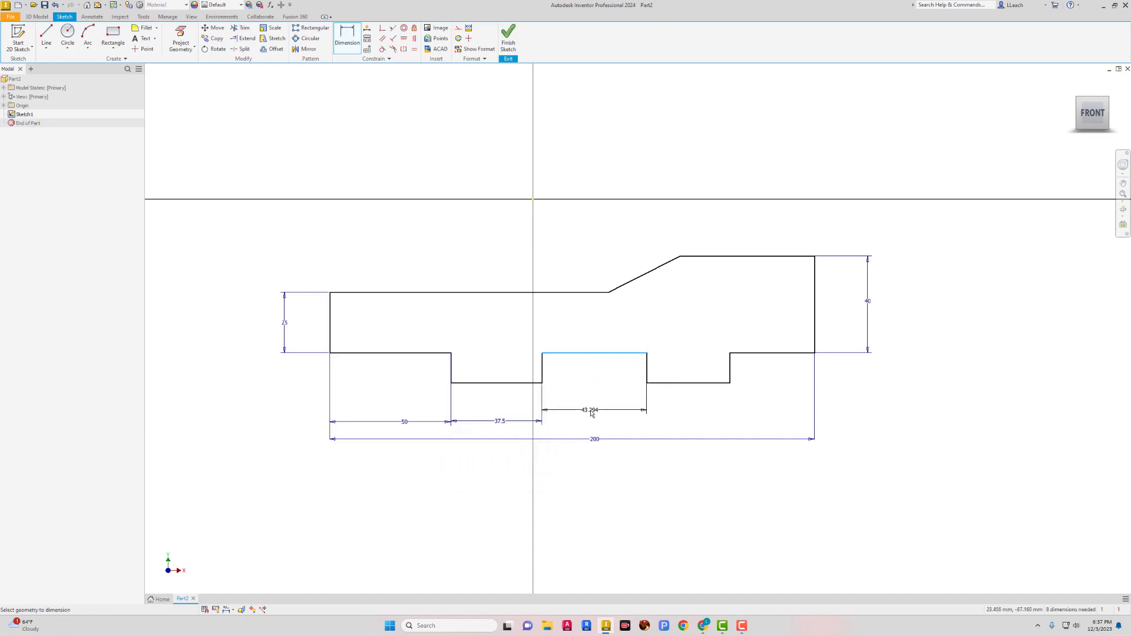
{"action": "left_click", "coordinate": [591, 423]}
{"action": "type", "text": "25"}
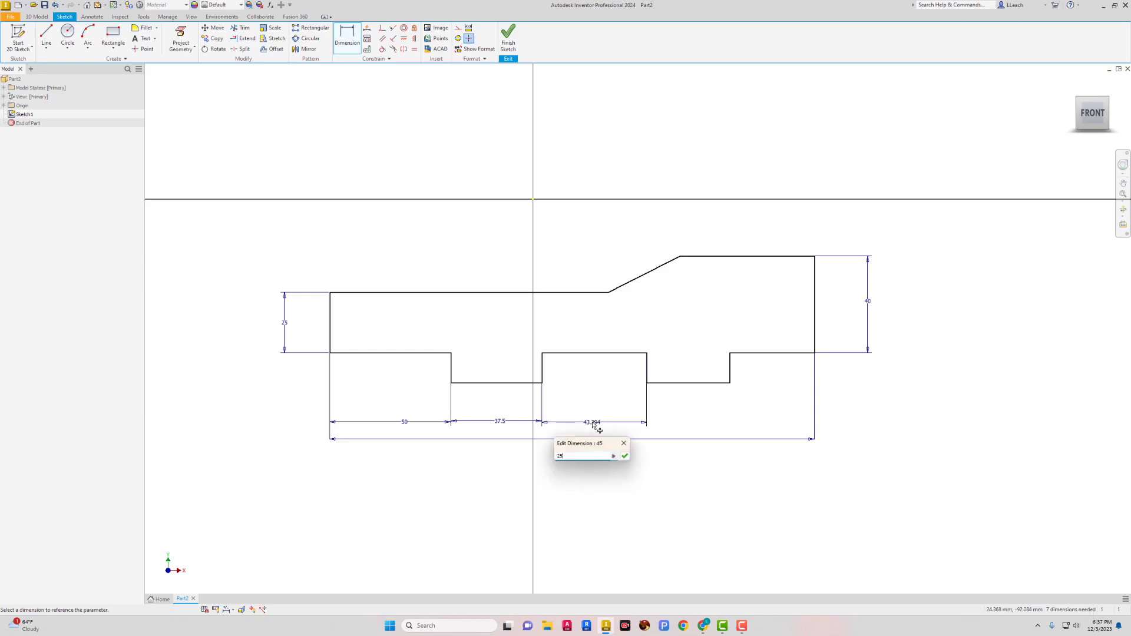
{"action": "key", "text": "Return"}
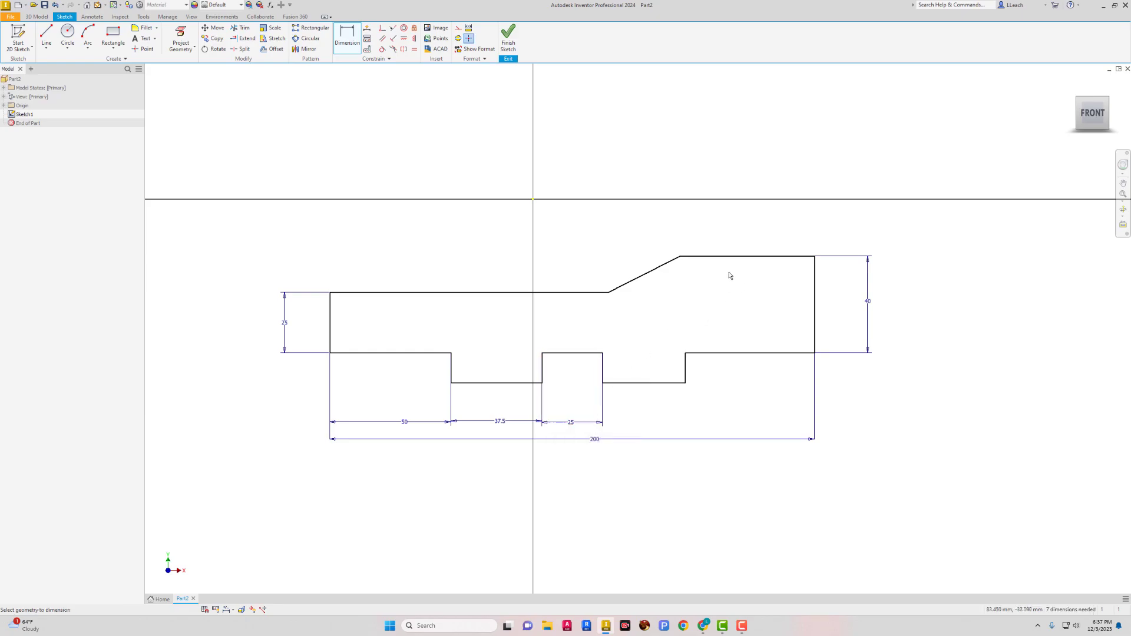
- Dimension the distance from the left tab's outer edge to the right tab's outer edge as 100 mm
{"action": "left_click", "coordinate": [452, 371]}
{"action": "left_click", "coordinate": [686, 377]}
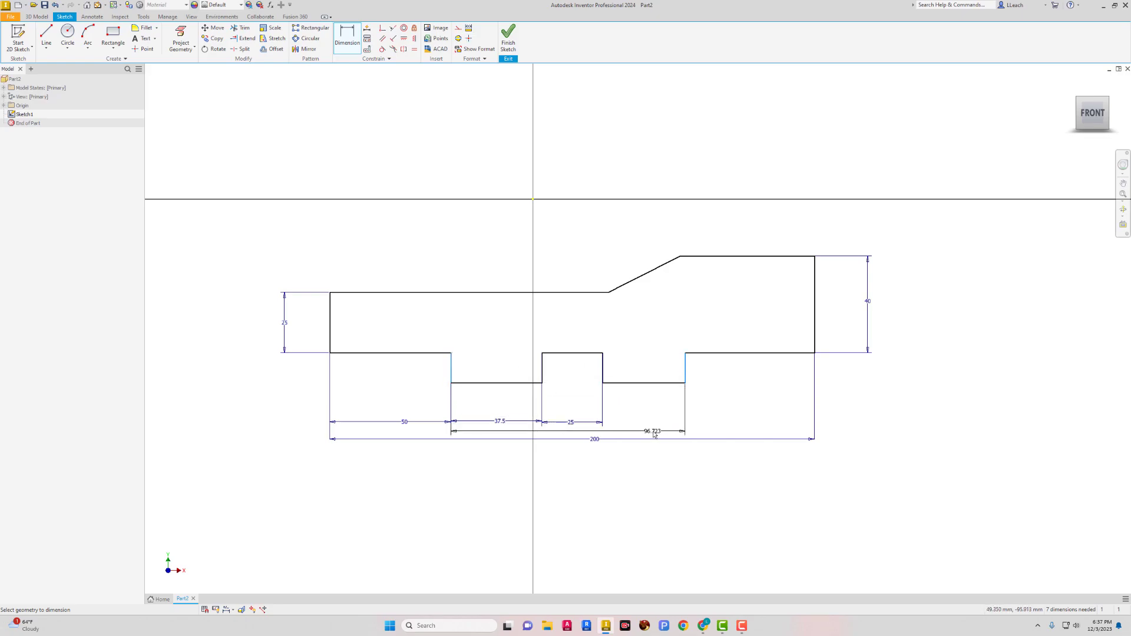
{"action": "left_click", "coordinate": [651, 434]}
{"action": "type", "text": "100"}
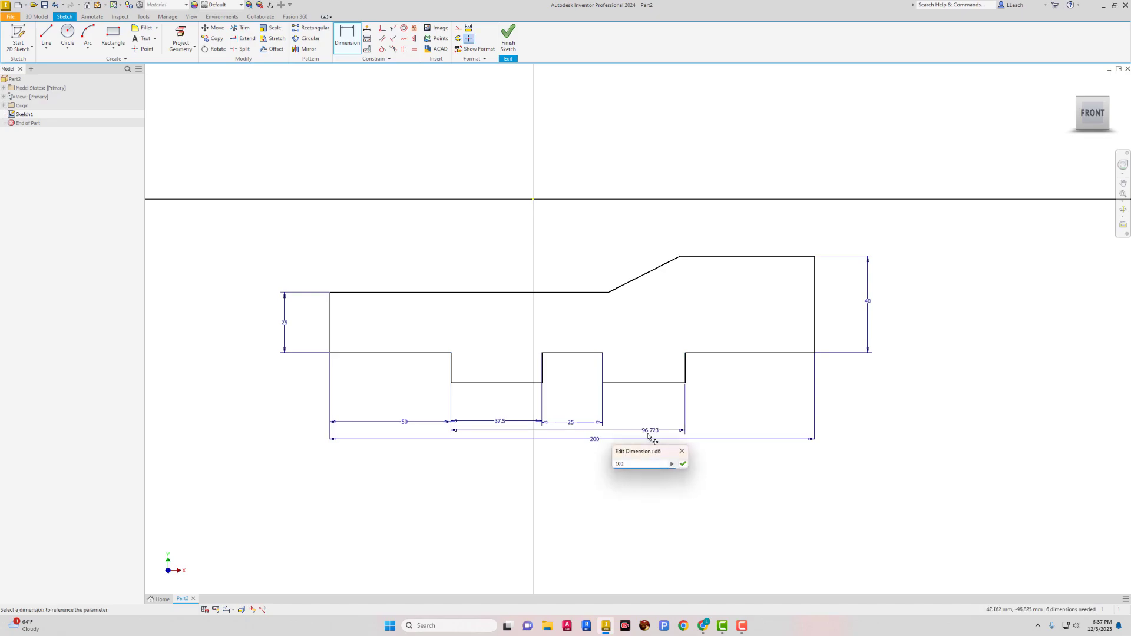
{"action": "key", "text": "Return"}
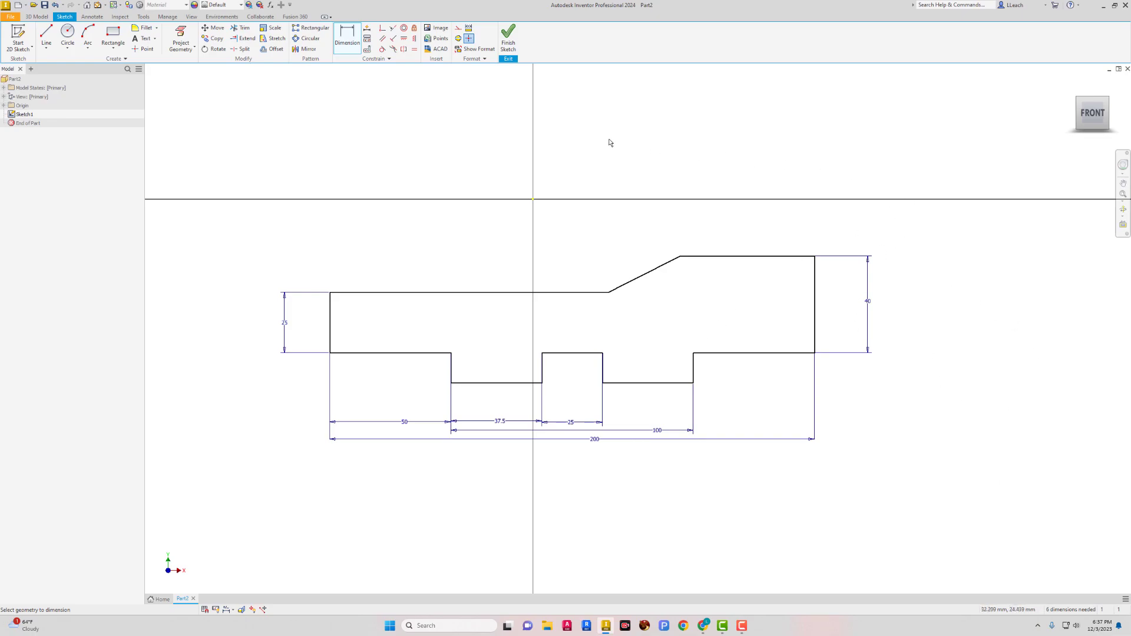
- Dimension the lower top edge, left of the slope, as 100 mm, placing the dimension above the profile
{"action": "left_click", "coordinate": [425, 293]}
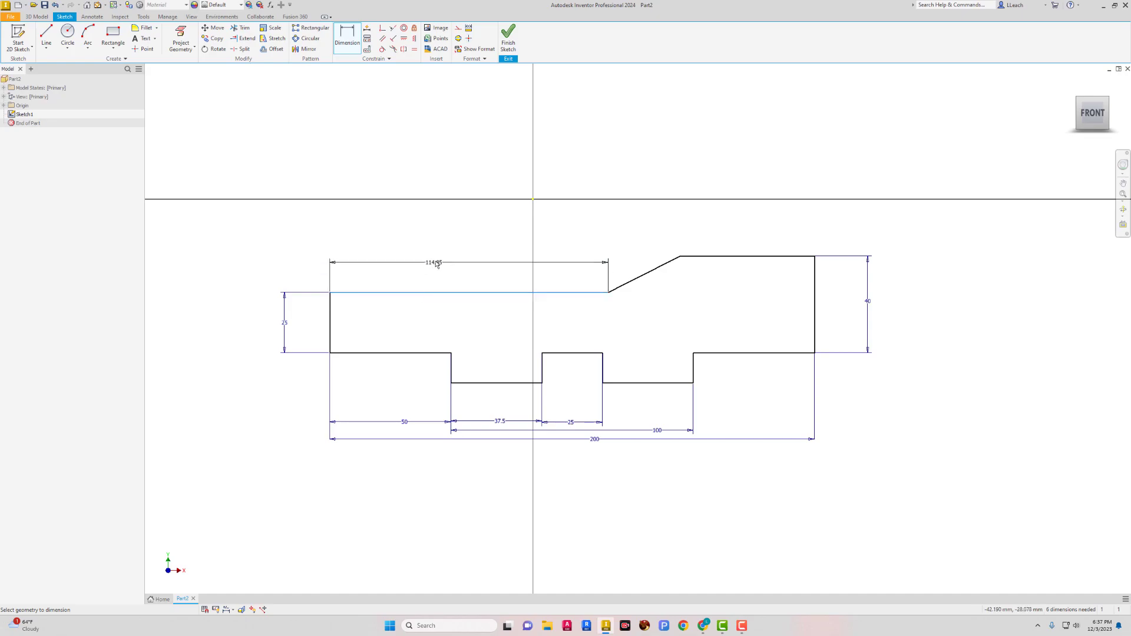
{"action": "left_click", "coordinate": [447, 241]}
{"action": "type", "text": "10"}
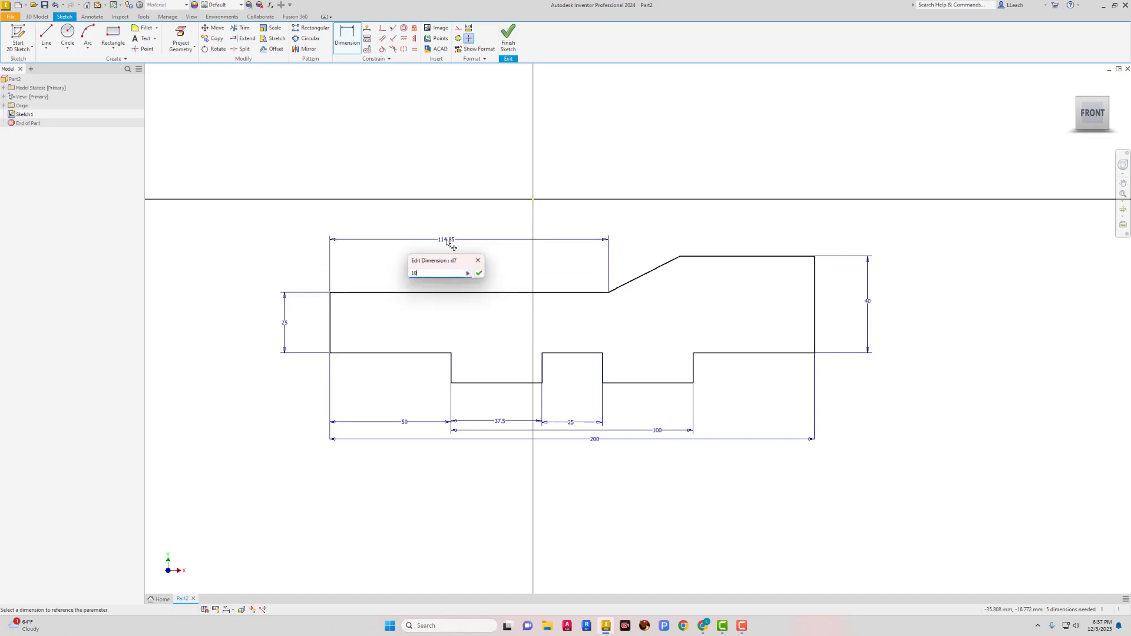
{"action": "type", "text": "0"}
{"action": "key", "text": "Return"}
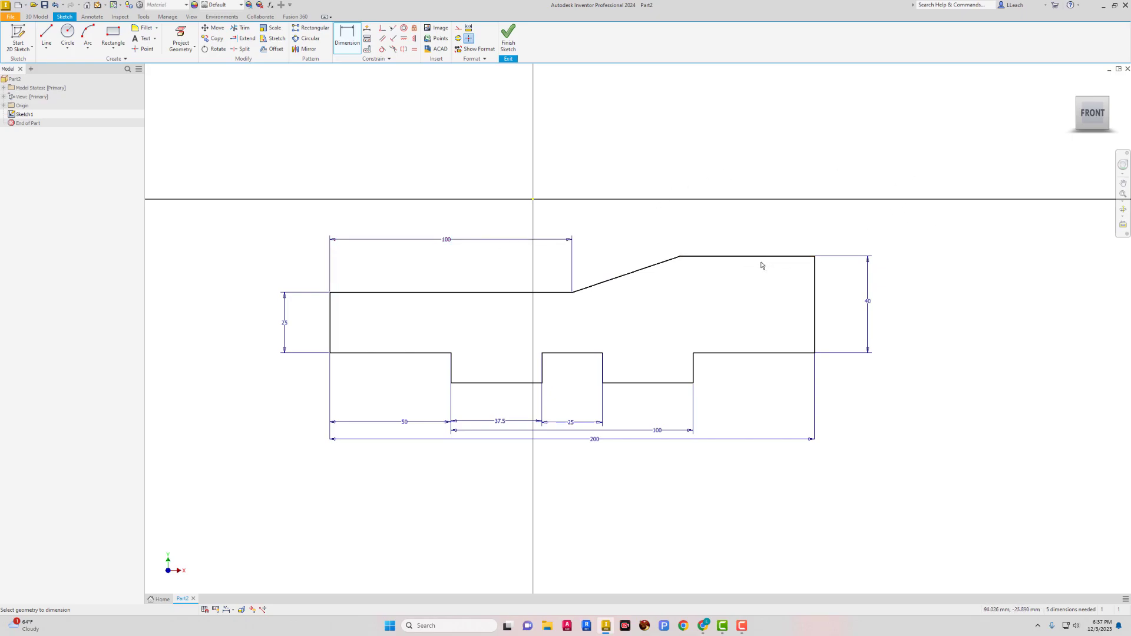
- Add an angular dimension of 150 degrees between the lower top edge and the sloped line
{"action": "left_click", "coordinate": [546, 293]}
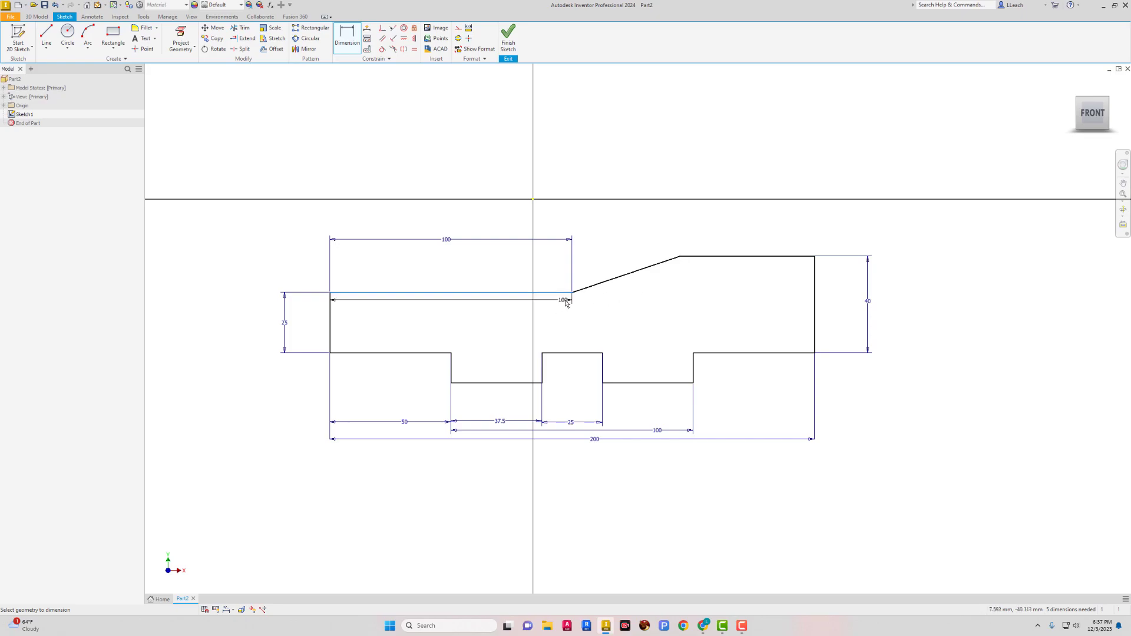
{"action": "left_click", "coordinate": [628, 275]}
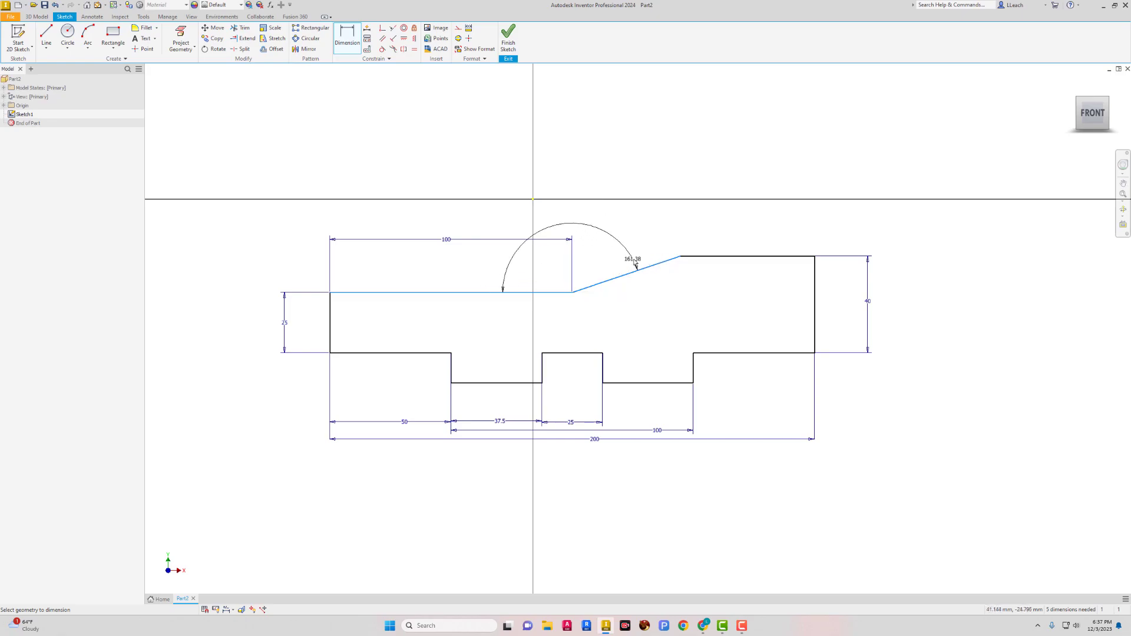
{"action": "left_click", "coordinate": [611, 272]}
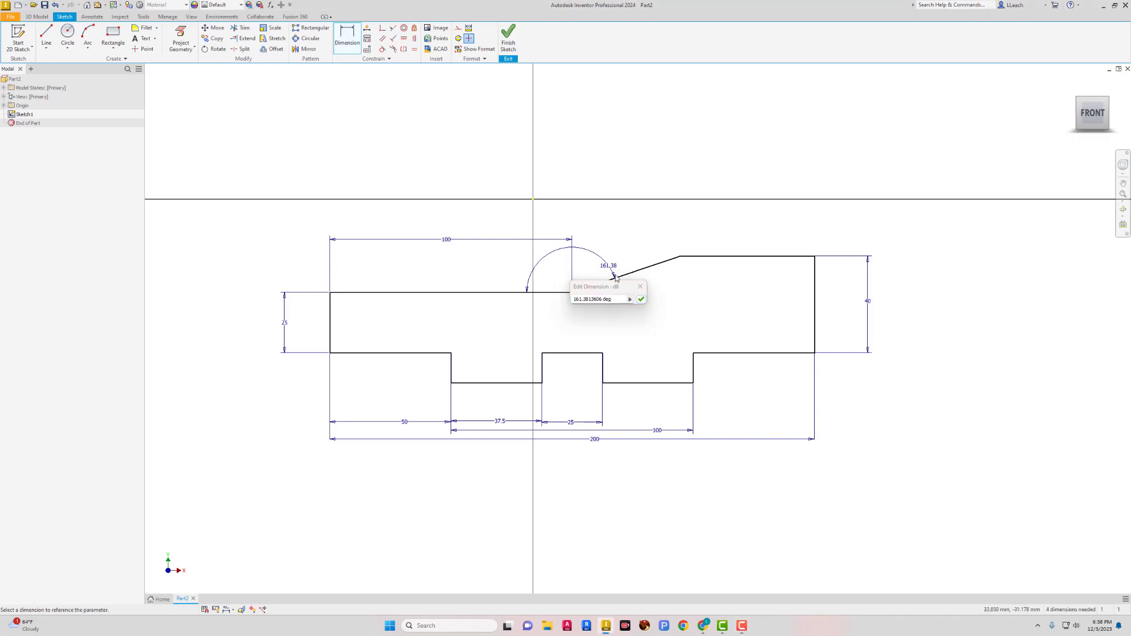
{"action": "left_click_drag", "start_coordinate": [614, 299], "coordinate": [560, 305]}
{"action": "type", "text": "150"}
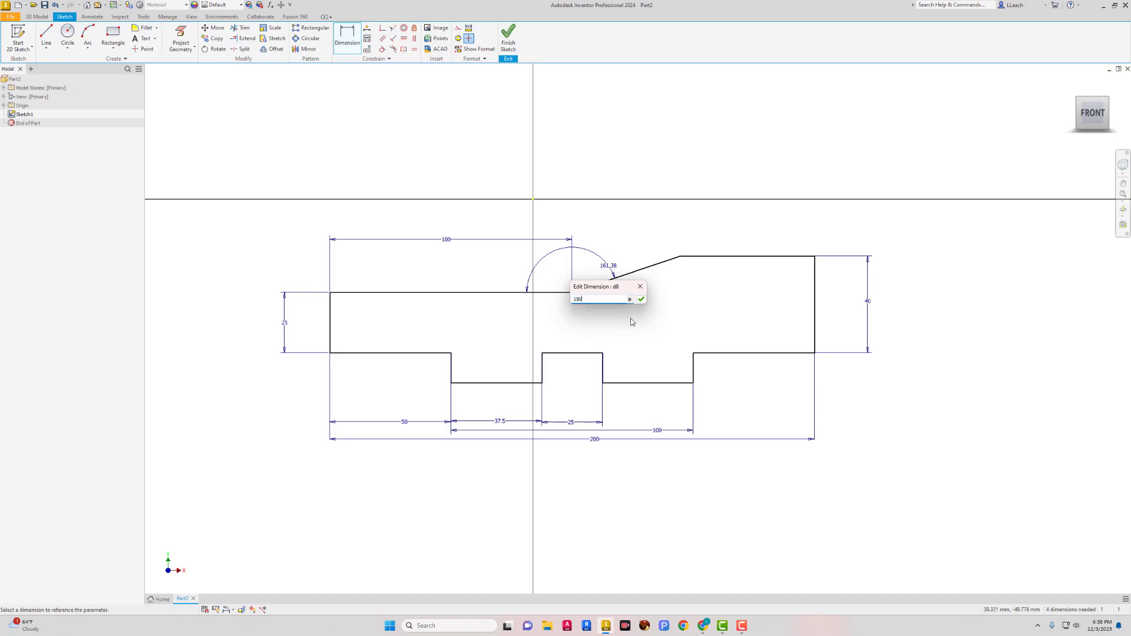
{"action": "left_click", "coordinate": [641, 299]}
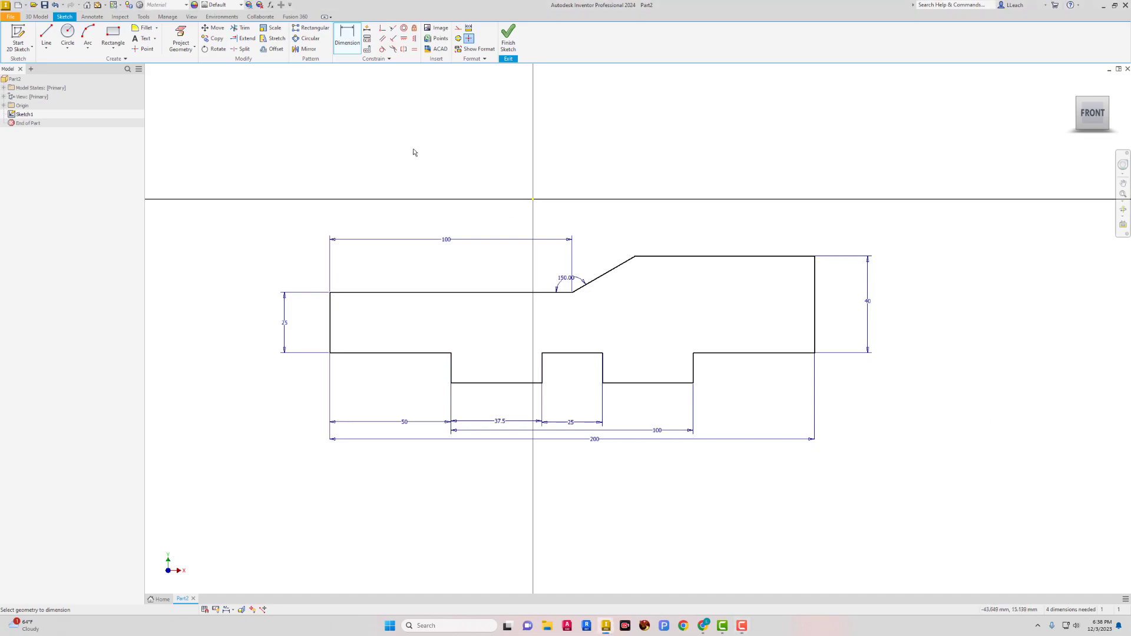
- Dimension the left tab's outer vertical edge as 10 mm
{"action": "left_click", "coordinate": [451, 372]}
{"action": "left_click", "coordinate": [411, 375]}
{"action": "type", "text": "10"}
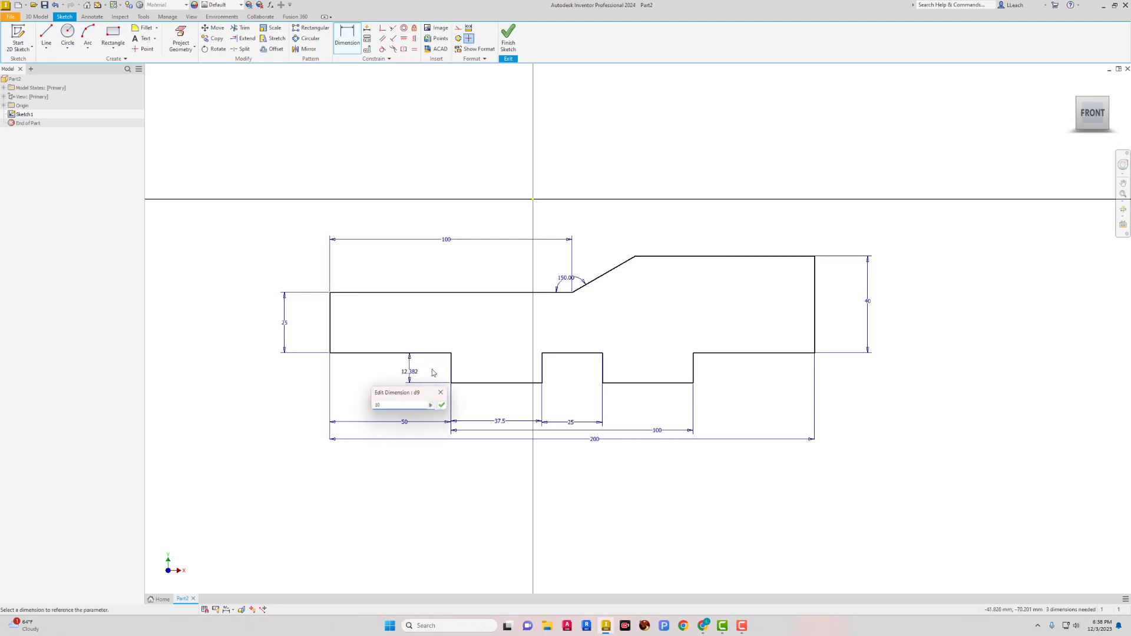
{"action": "key", "text": "Return"}
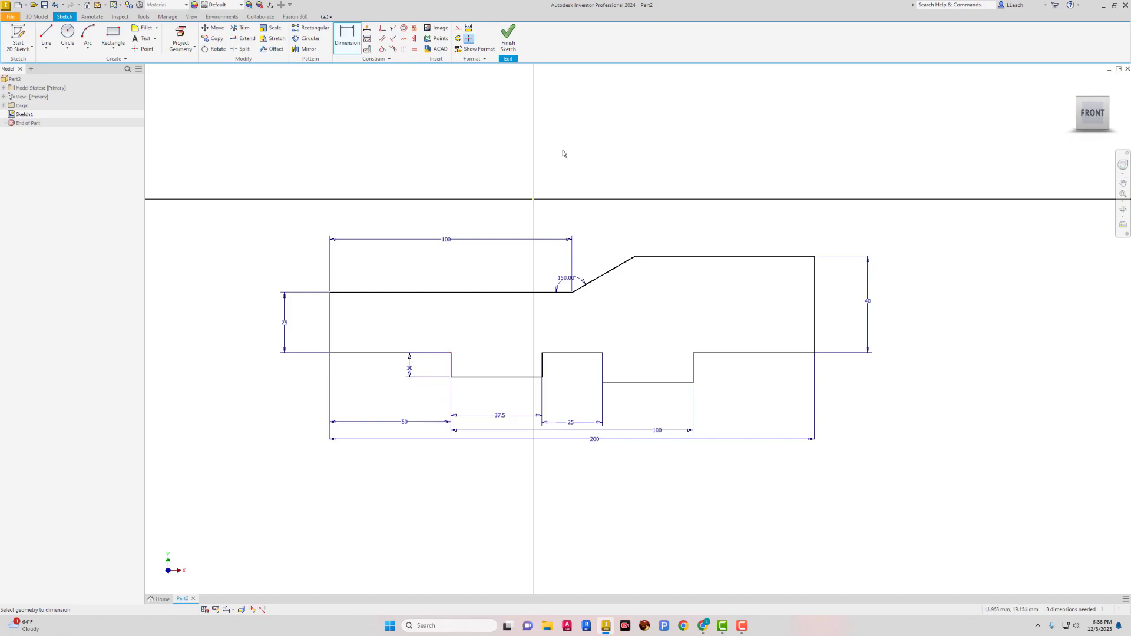
{"action": "left_click", "coordinate": [404, 39]}
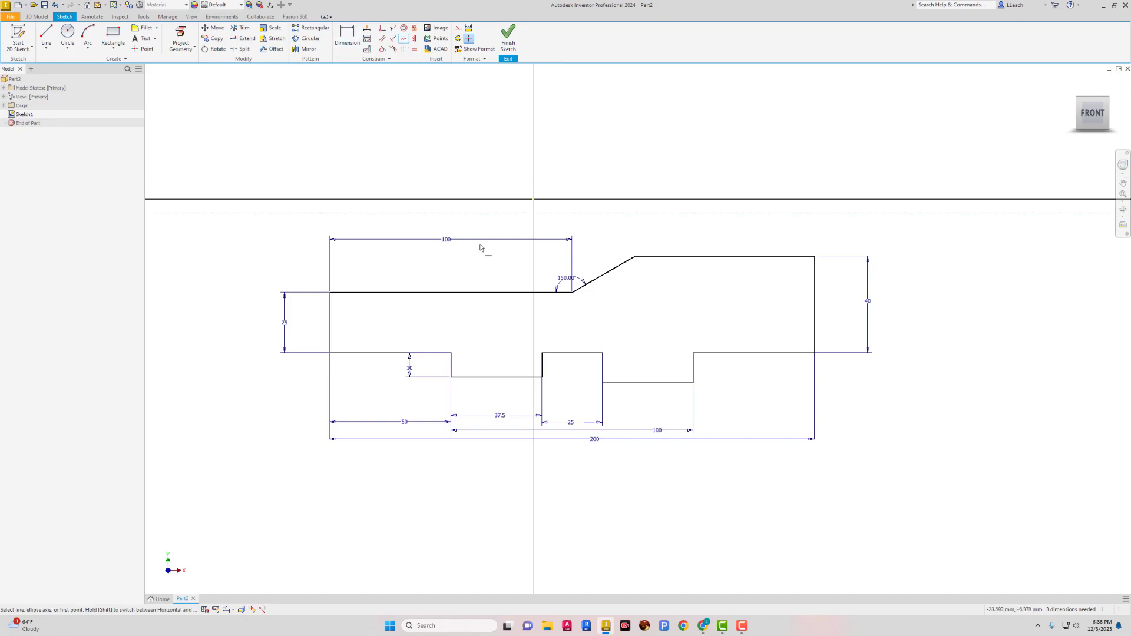
{"action": "left_click", "coordinate": [477, 378]}
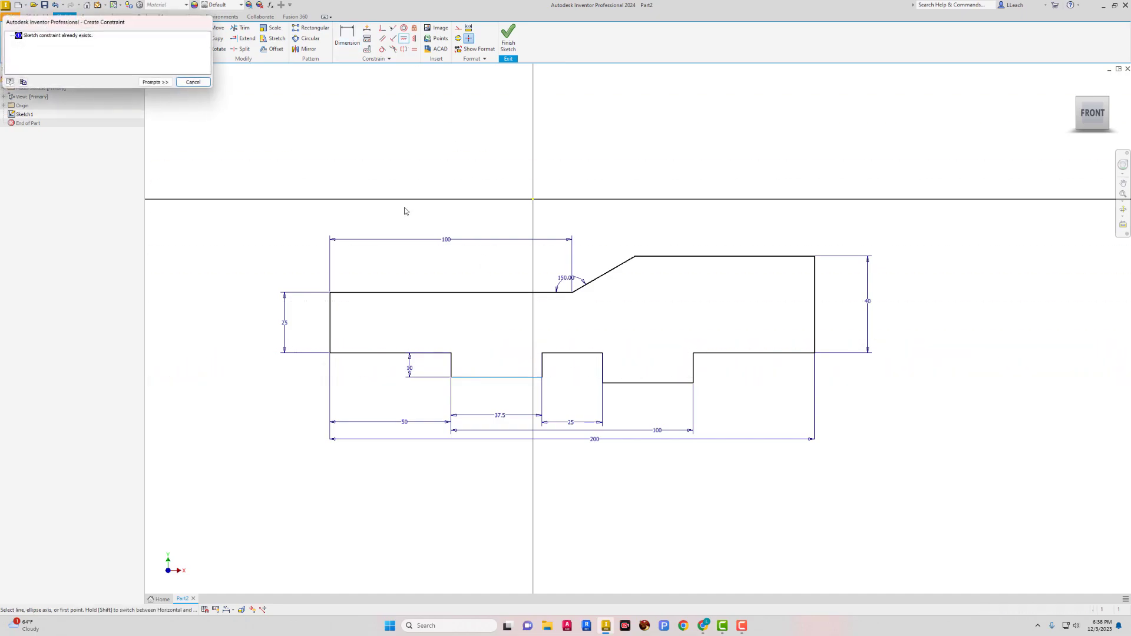
{"action": "left_click", "coordinate": [193, 82]}
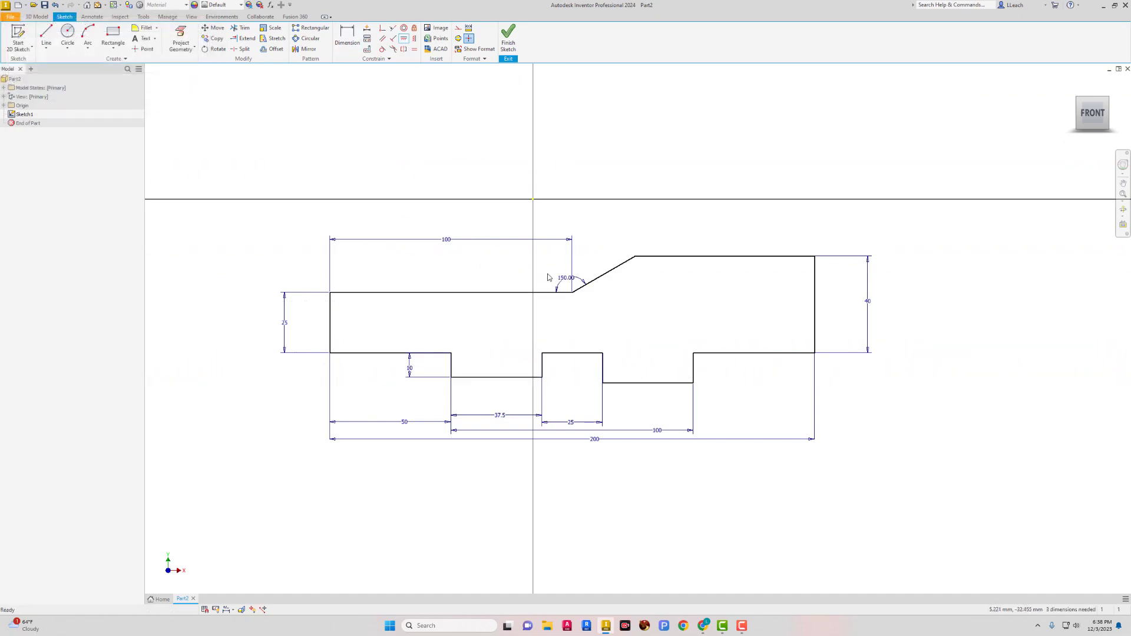
- Apply a collinear constraint between the bottom lines of the left and right tabs
{"action": "left_click", "coordinate": [394, 31]}
{"action": "left_click", "coordinate": [492, 377]}
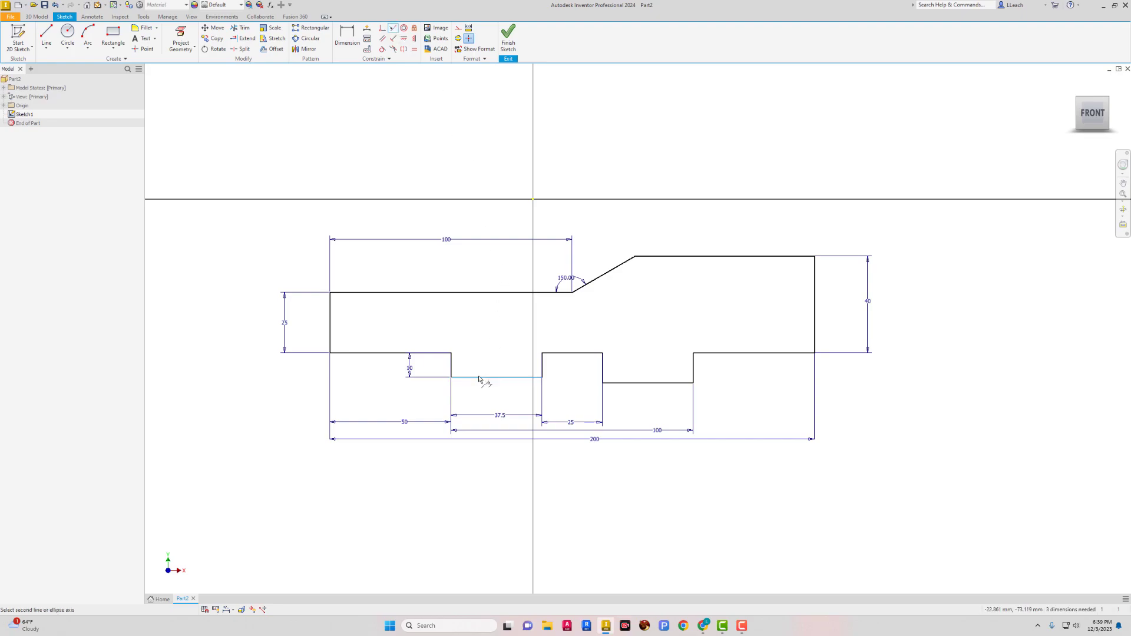
{"action": "left_click", "coordinate": [613, 384]}
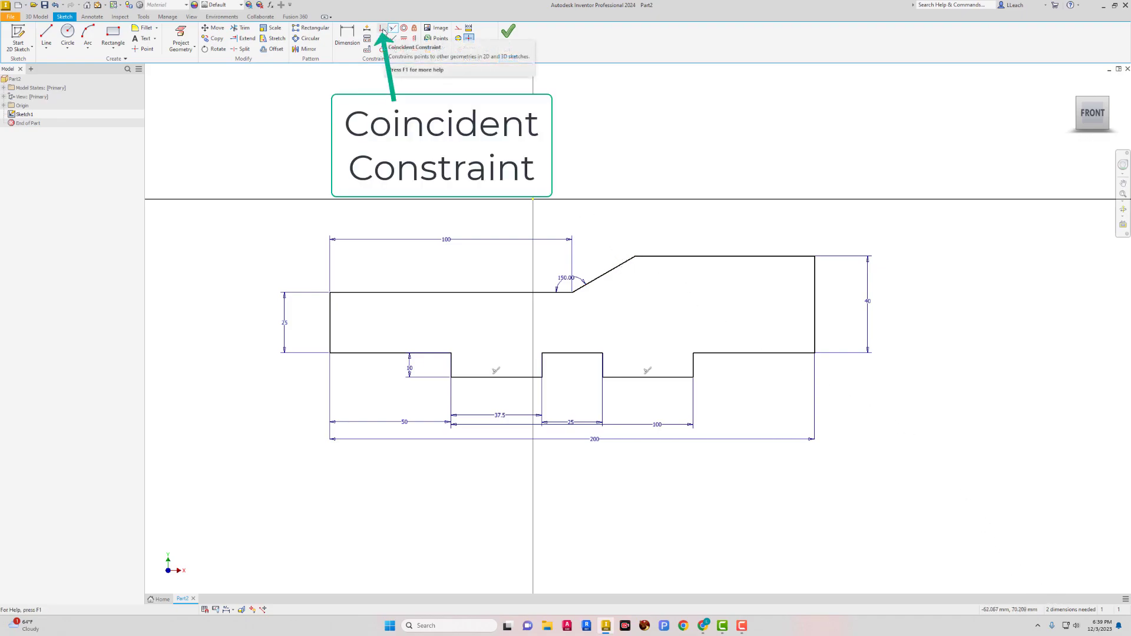
- Anchor the profile's lower-left corner to the sketch origin with a coincident constraint
{"action": "left_click", "coordinate": [383, 29]}
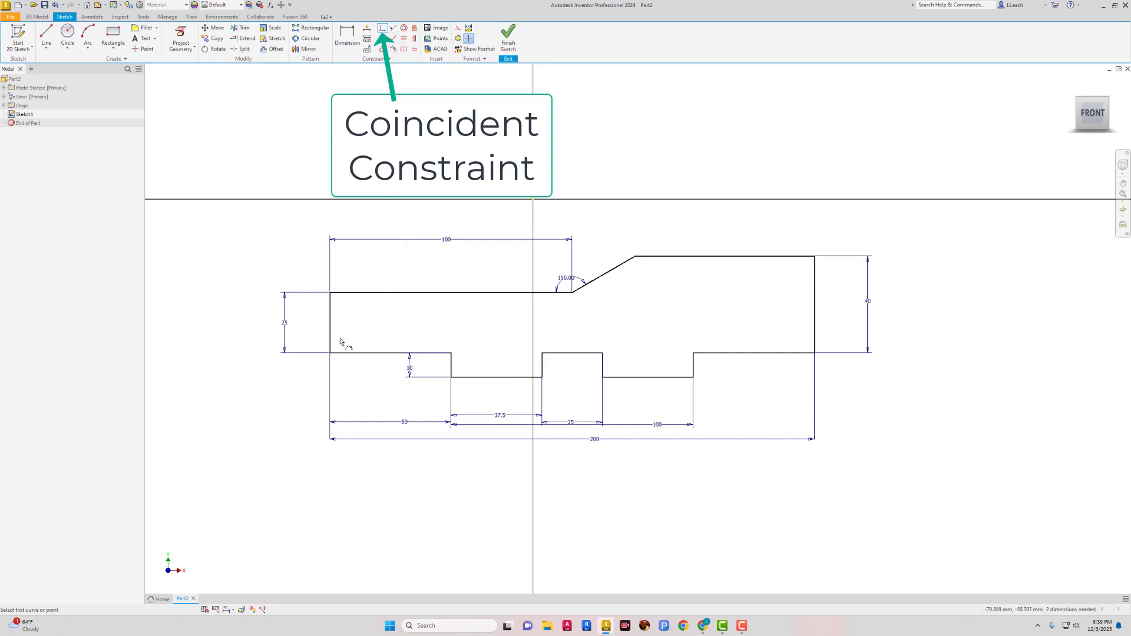
{"action": "left_click", "coordinate": [331, 354]}
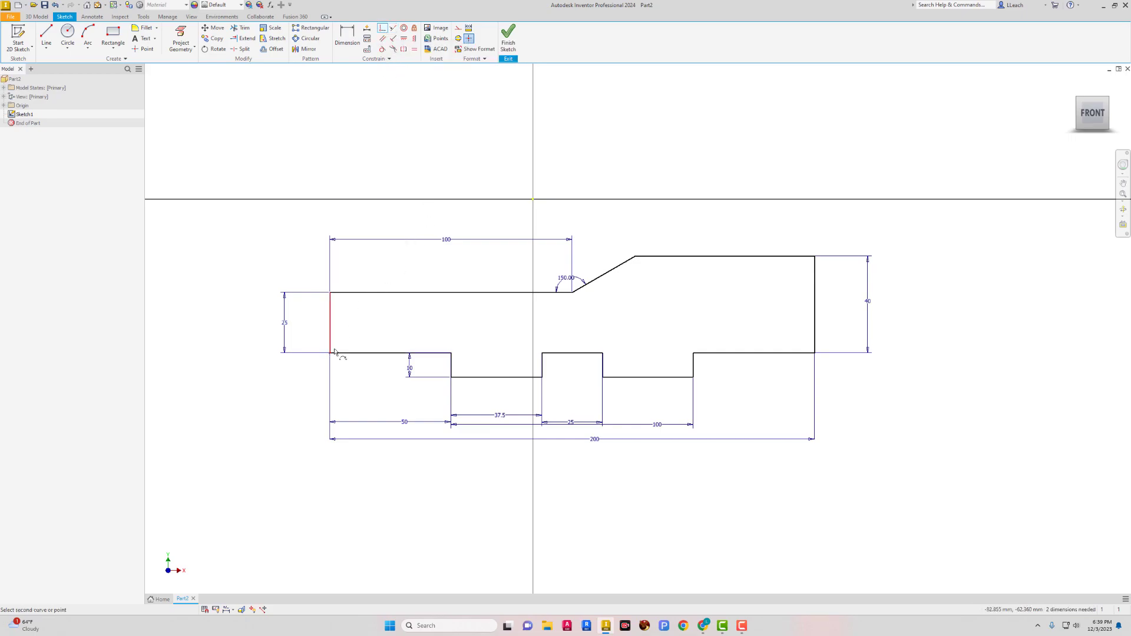
{"action": "left_click", "coordinate": [533, 200]}
{"action": "middle_click_drag", "start_coordinate": [587, 219], "coordinate": [437, 310]}
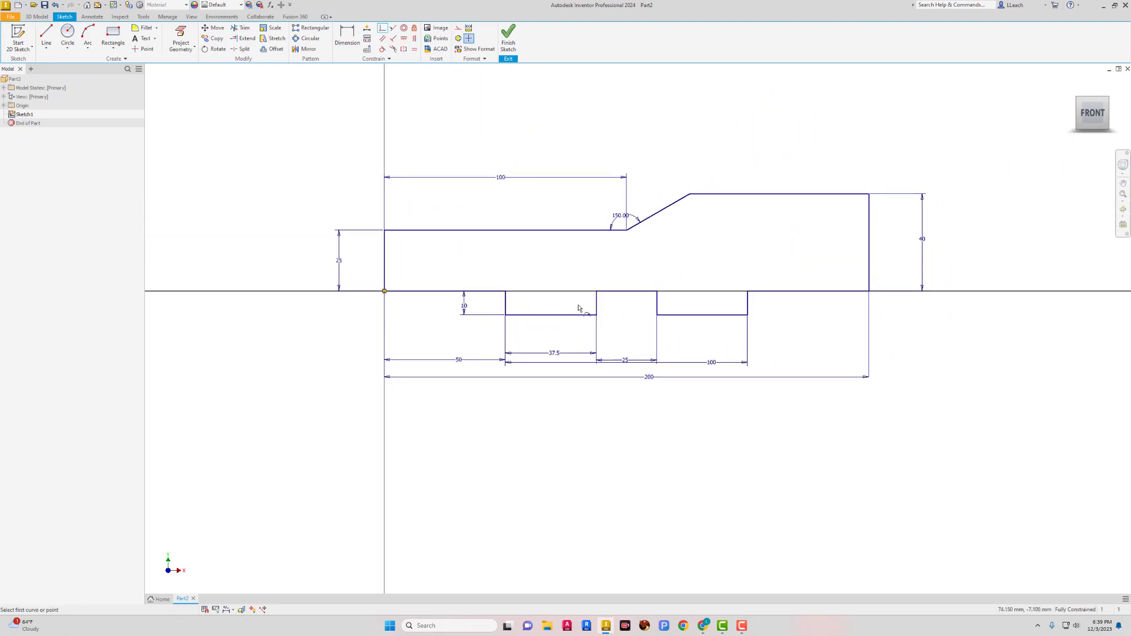
{"action": "middle_click_drag", "start_coordinate": [581, 304], "coordinate": [507, 323]}
{"action": "middle_click_drag", "start_coordinate": [923, 474], "coordinate": [972, 491]}
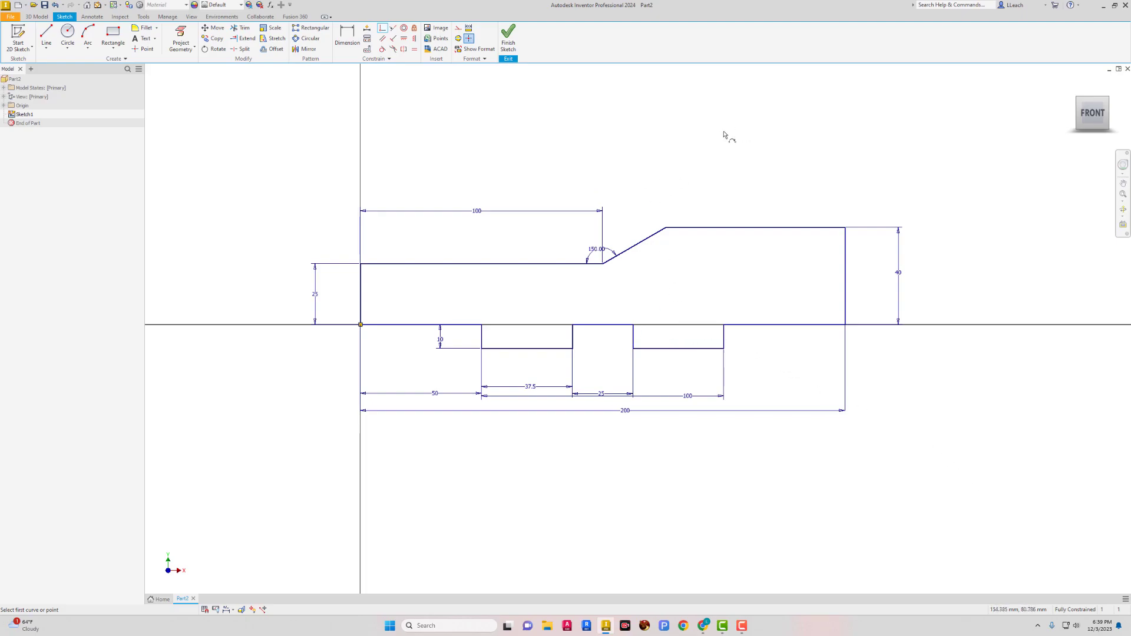
- Finish the sketch and set an isometric view facing the top, left and front sides
{"action": "left_click", "coordinate": [508, 37]}
{"action": "scroll", "coordinate": [847, 211], "scroll_direction": "down", "scroll_amount": 5}
{"action": "middle_click_drag", "start_coordinate": [855, 205], "coordinate": [506, 188]}
{"action": "middle_click_drag", "start_coordinate": [678, 192], "coordinate": [639, 204]}
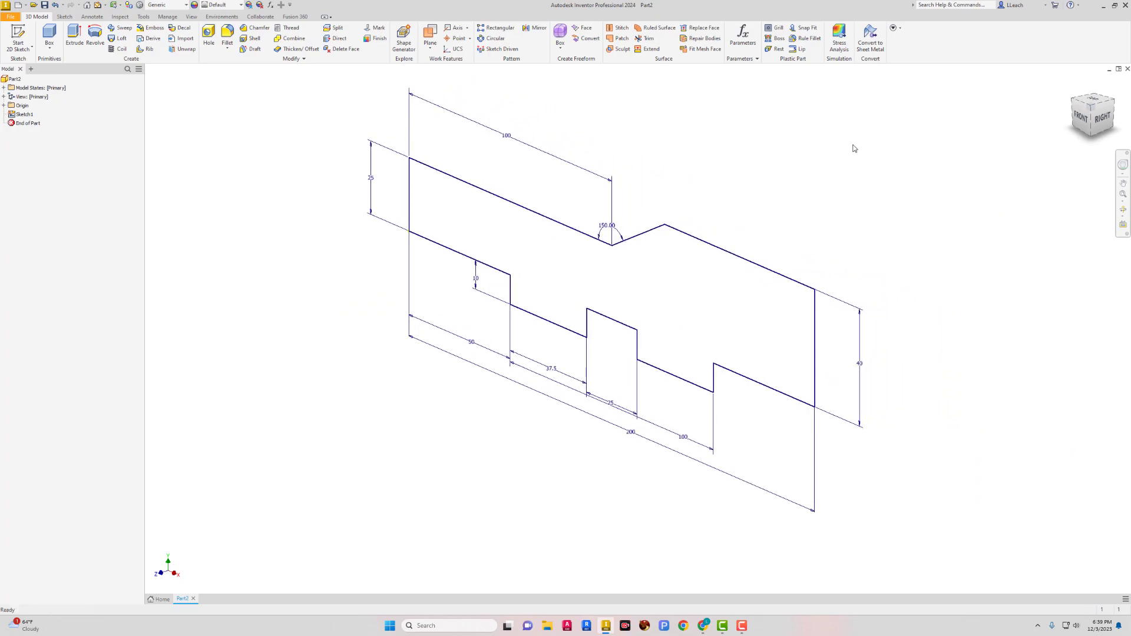
{"action": "left_click", "coordinate": [1073, 101]}
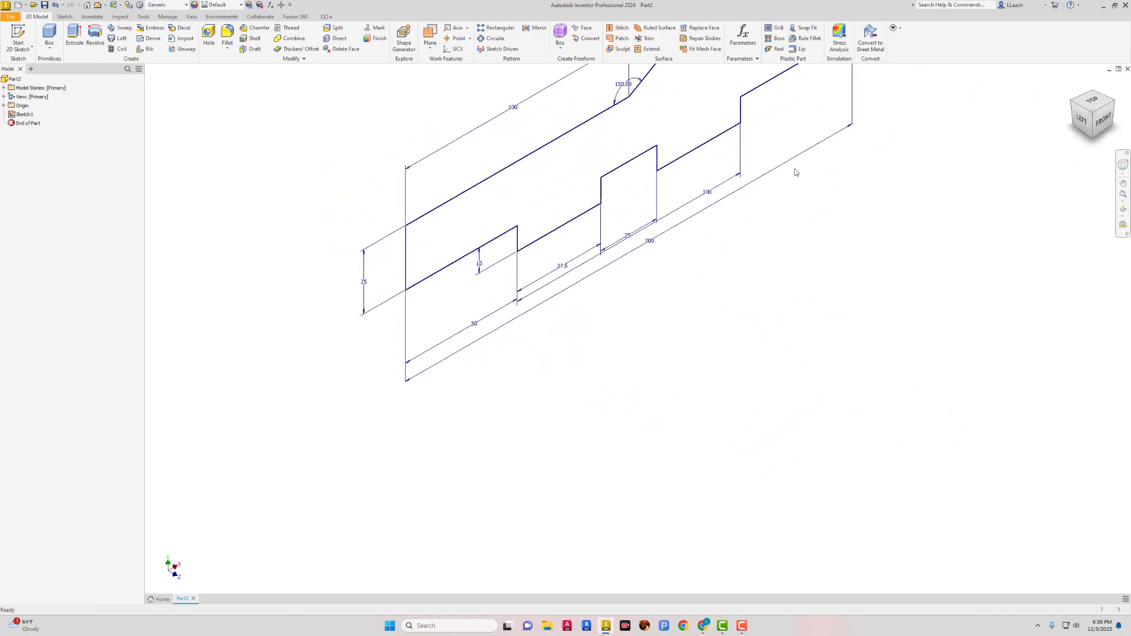
{"action": "middle_click_drag", "start_coordinate": [787, 293], "coordinate": [742, 349]}
{"action": "scroll", "coordinate": [666, 301], "scroll_direction": "down", "scroll_amount": 3}
{"action": "scroll", "coordinate": [666, 300], "scroll_direction": "up", "scroll_amount": 4}
{"action": "scroll", "coordinate": [666, 303], "scroll_direction": "down", "scroll_amount": 3}
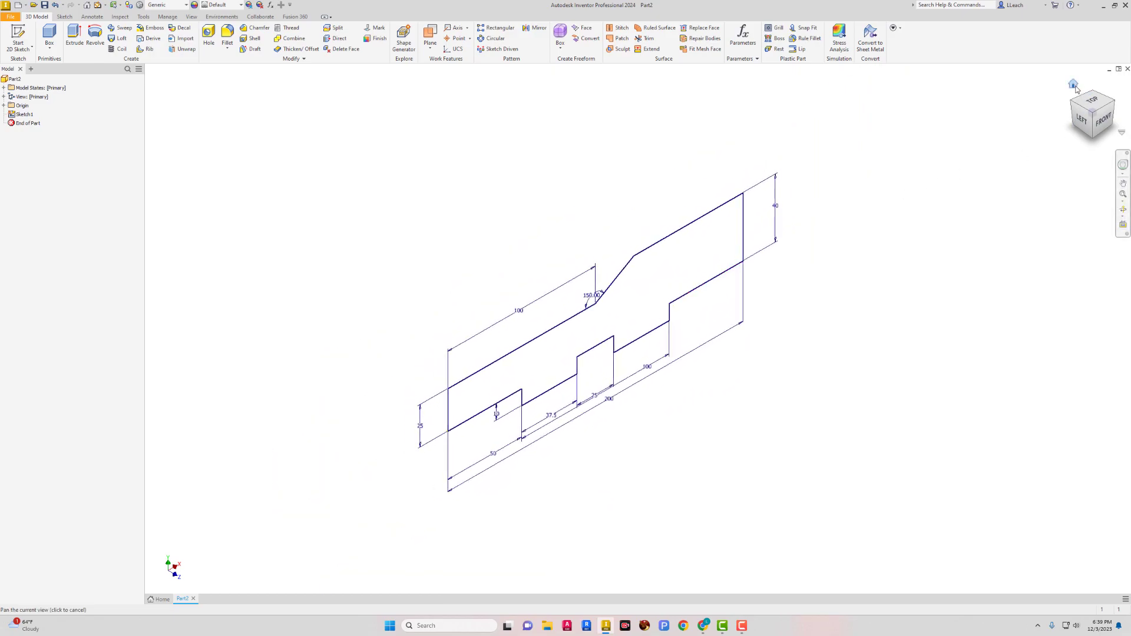
- Save the current isometric view as the home view using the Fit to View option
{"action": "right_click", "coordinate": [1075, 87]}
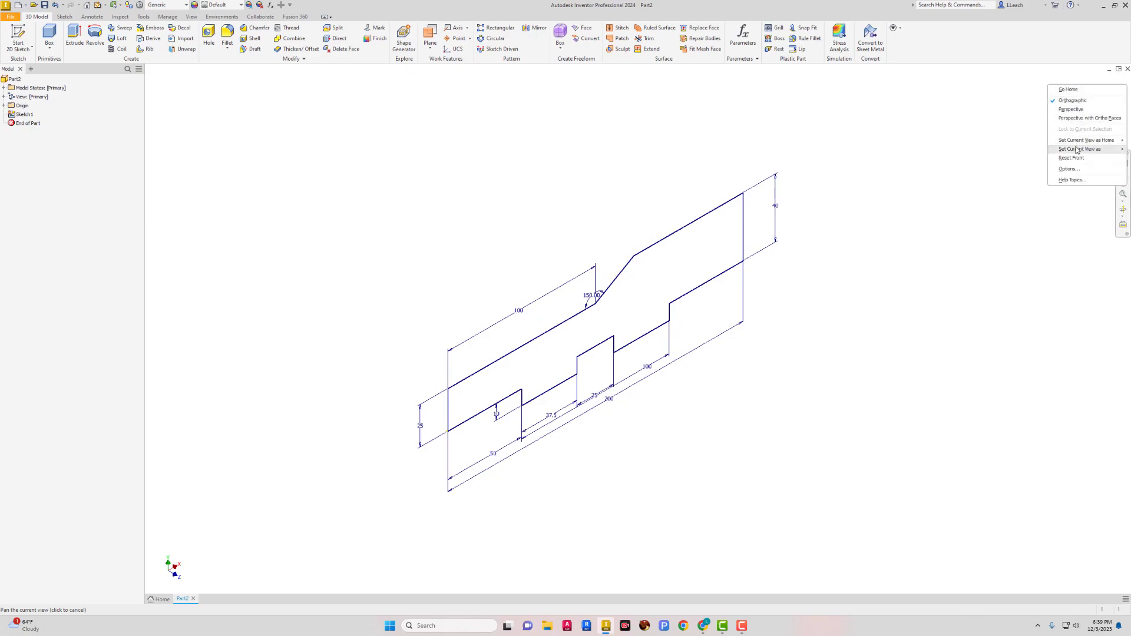
{"action": "mouse_move", "coordinate": [1078, 144]}
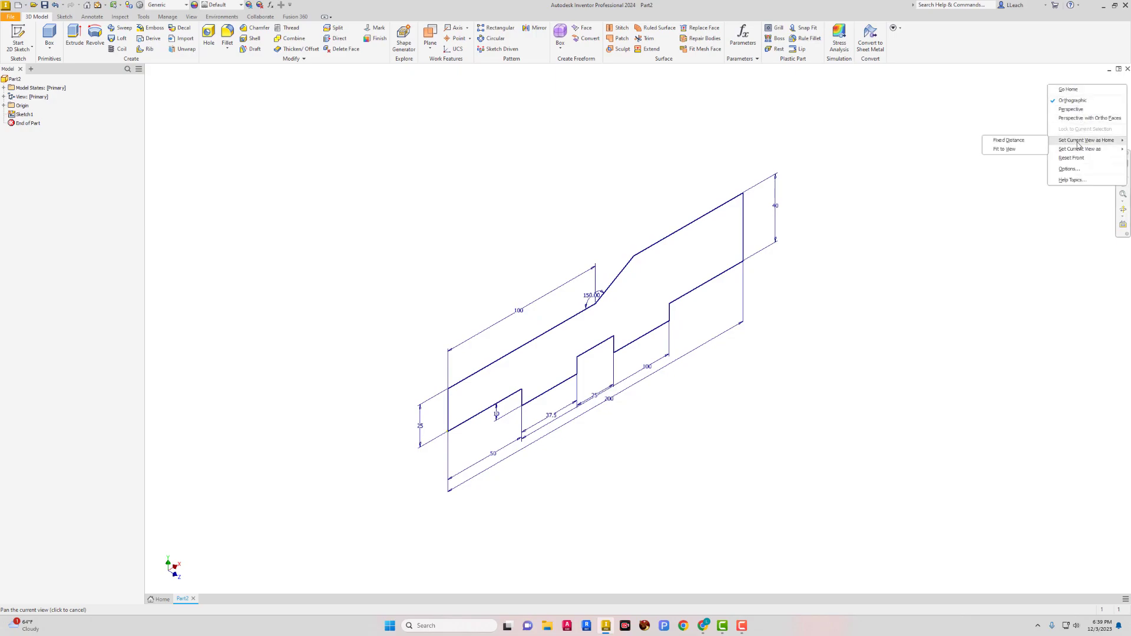
{"action": "left_click", "coordinate": [1007, 151]}
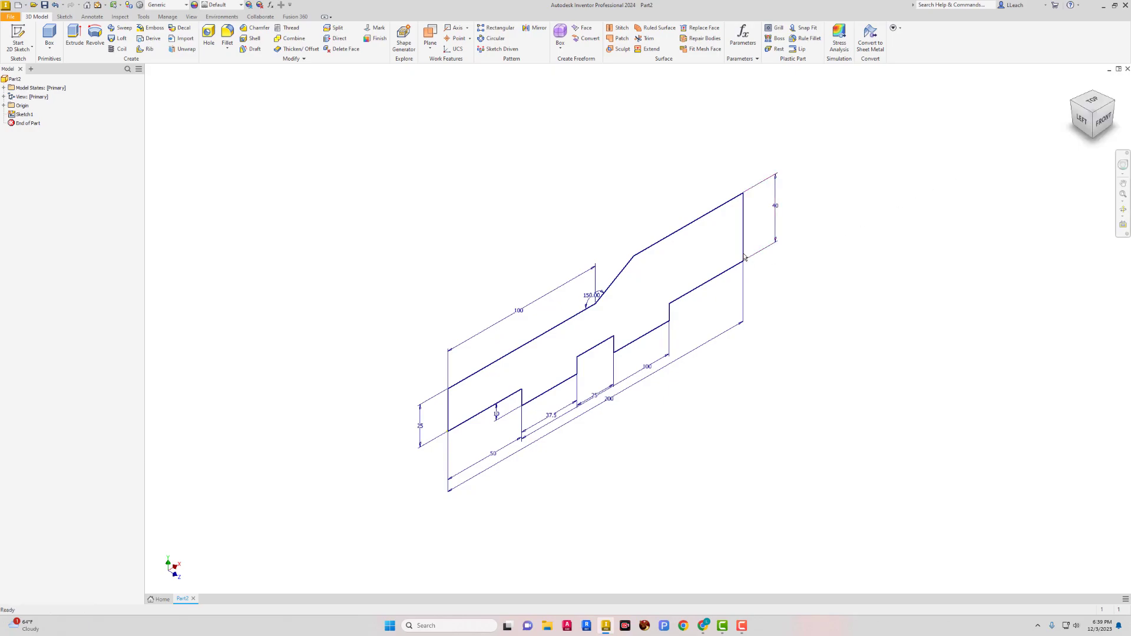
- Extrude the stepped profile 100 mm in the flipped direction, away from the front
{"action": "left_click", "coordinate": [75, 37]}
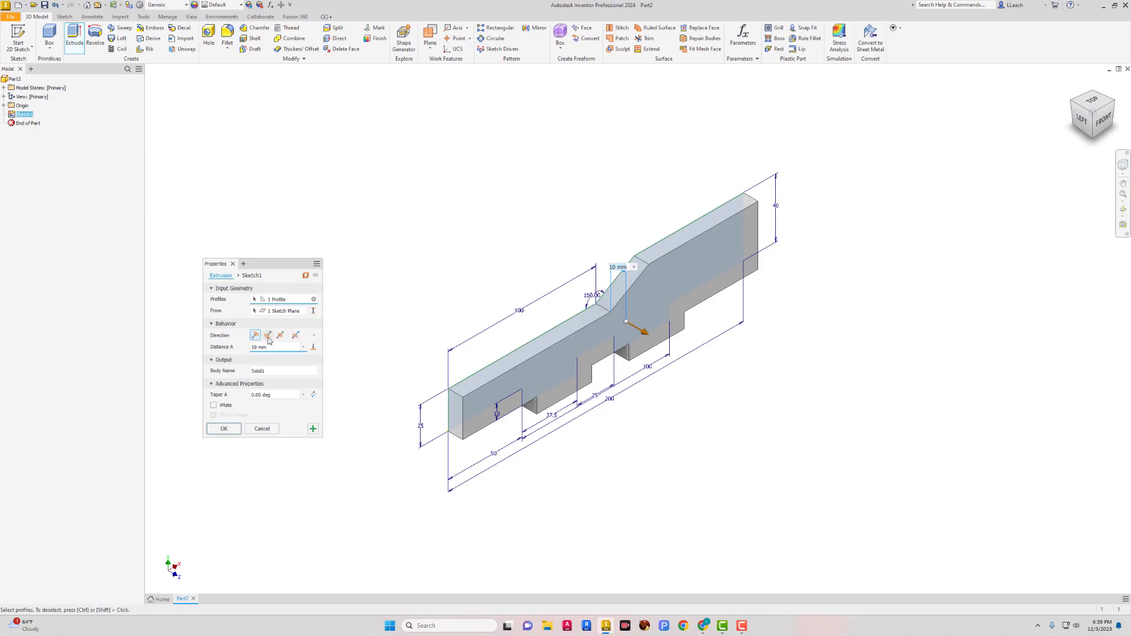
{"action": "left_click", "coordinate": [268, 336]}
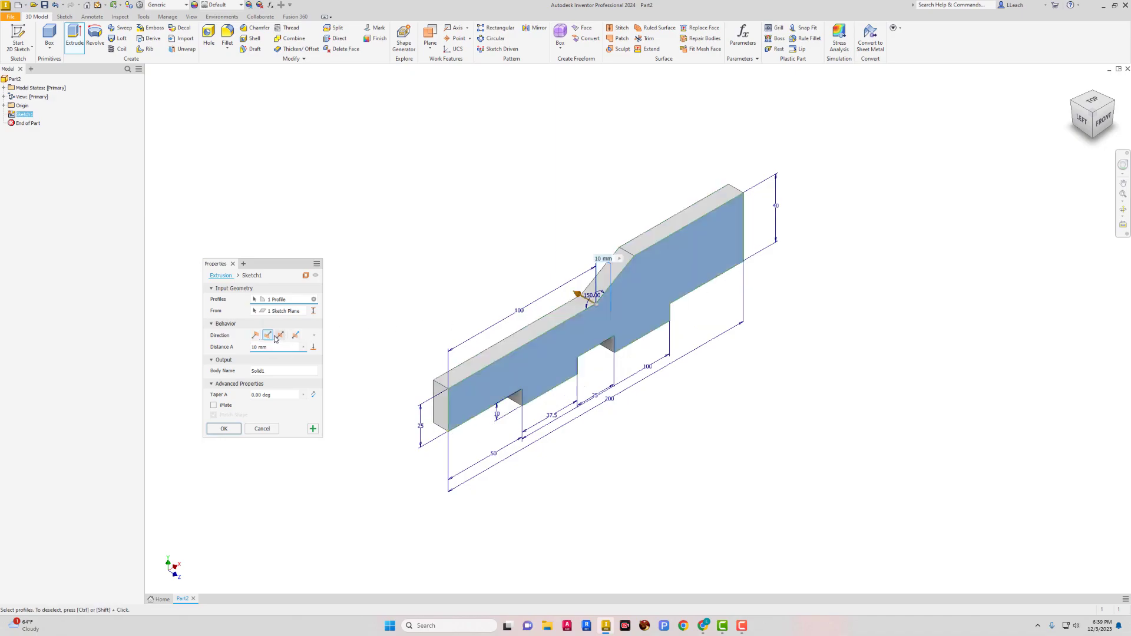
{"action": "left_click_drag", "start_coordinate": [270, 347], "coordinate": [244, 354]}
{"action": "type", "text": "100"}
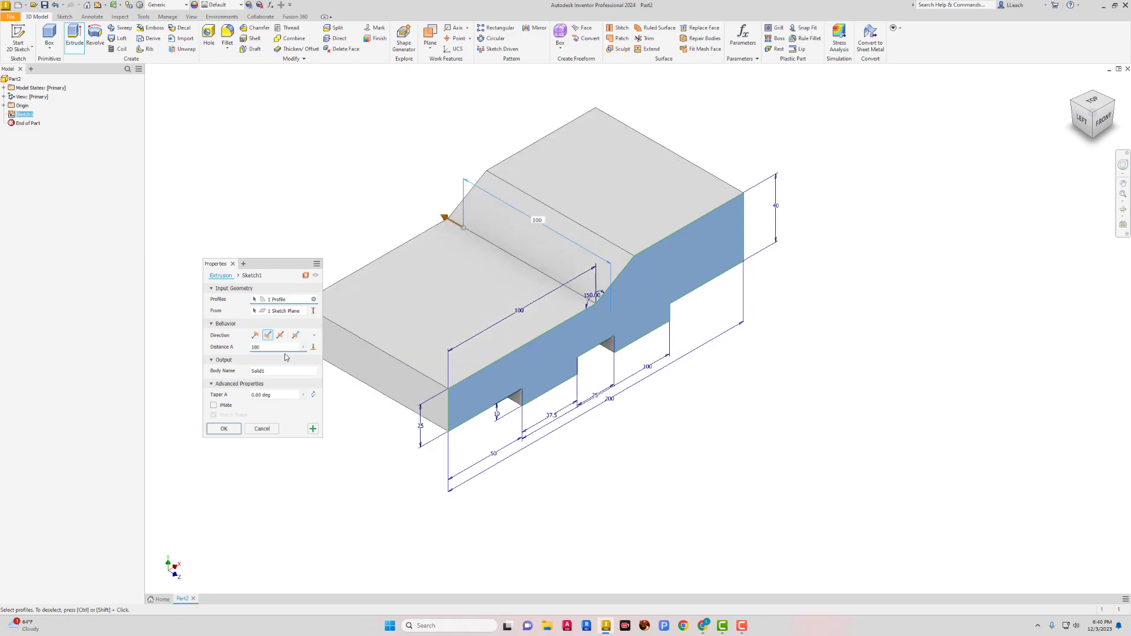
{"action": "left_click", "coordinate": [225, 428]}
{"action": "middle_click_drag", "start_coordinate": [555, 252], "coordinate": [732, 291]}
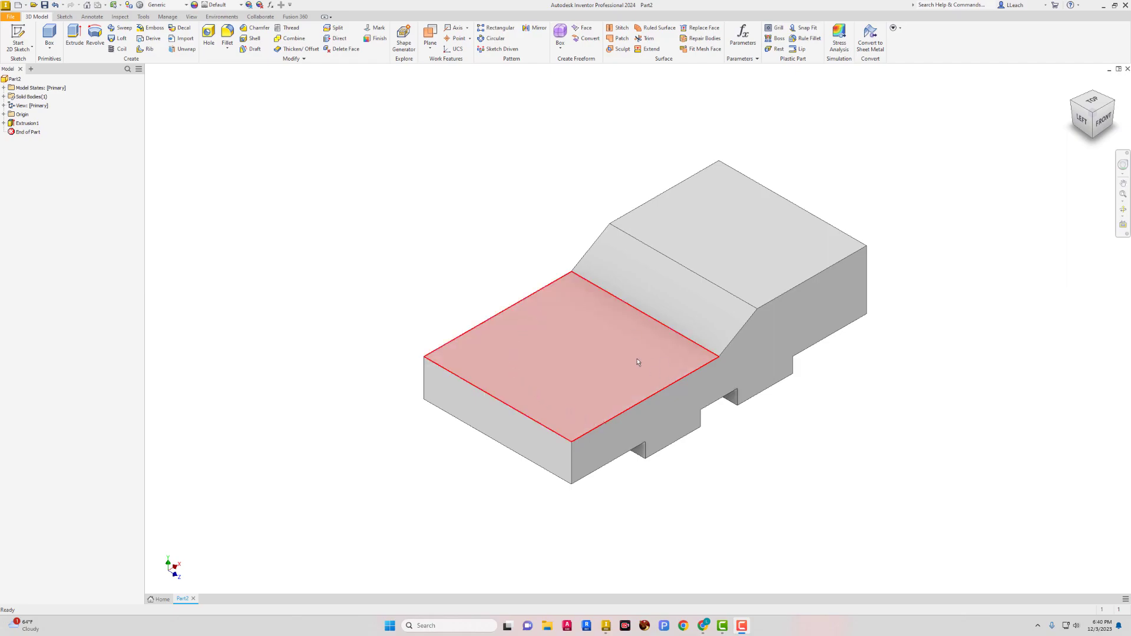
- Create a work plane angled -20 degrees to the lower top face around that face's front edge
{"action": "left_click", "coordinate": [431, 47]}
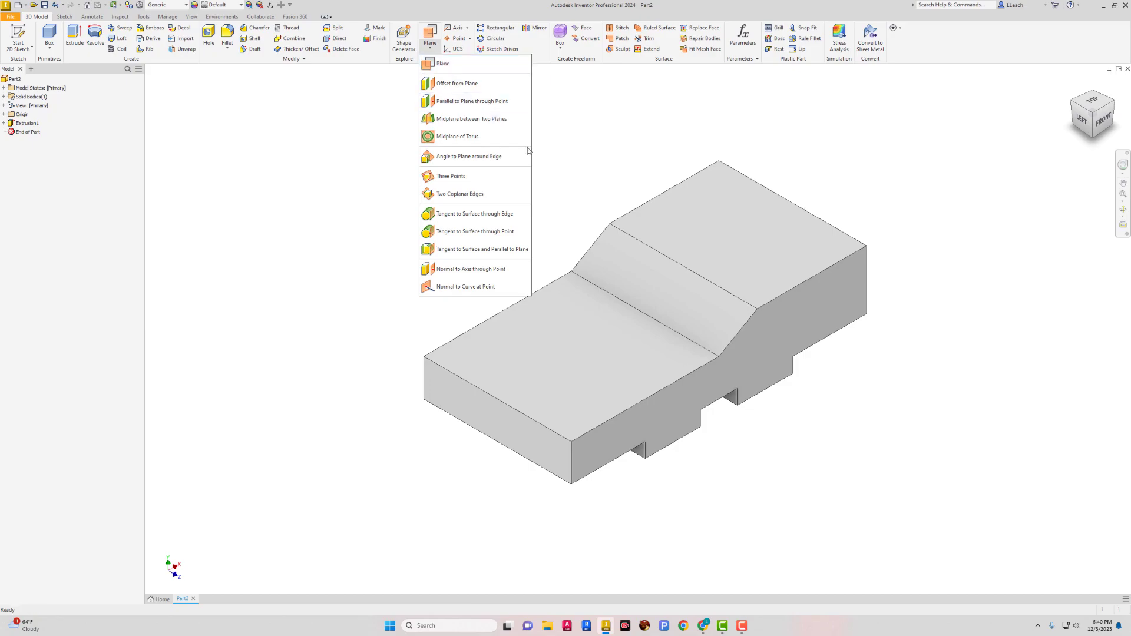
{"action": "left_click", "coordinate": [469, 158]}
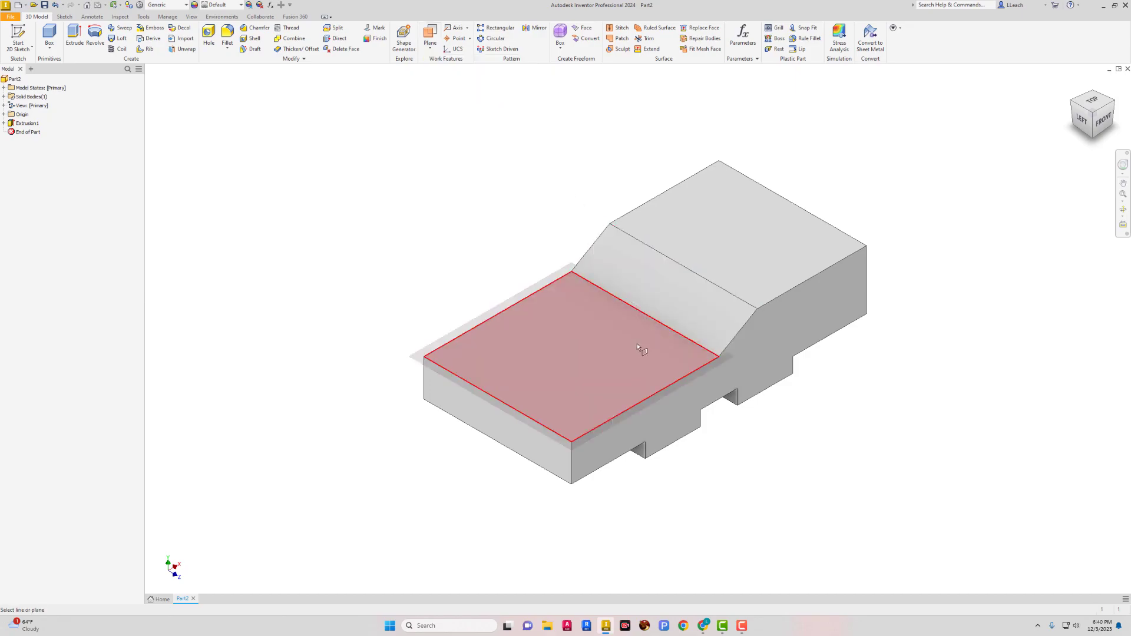
{"action": "left_click", "coordinate": [635, 407]}
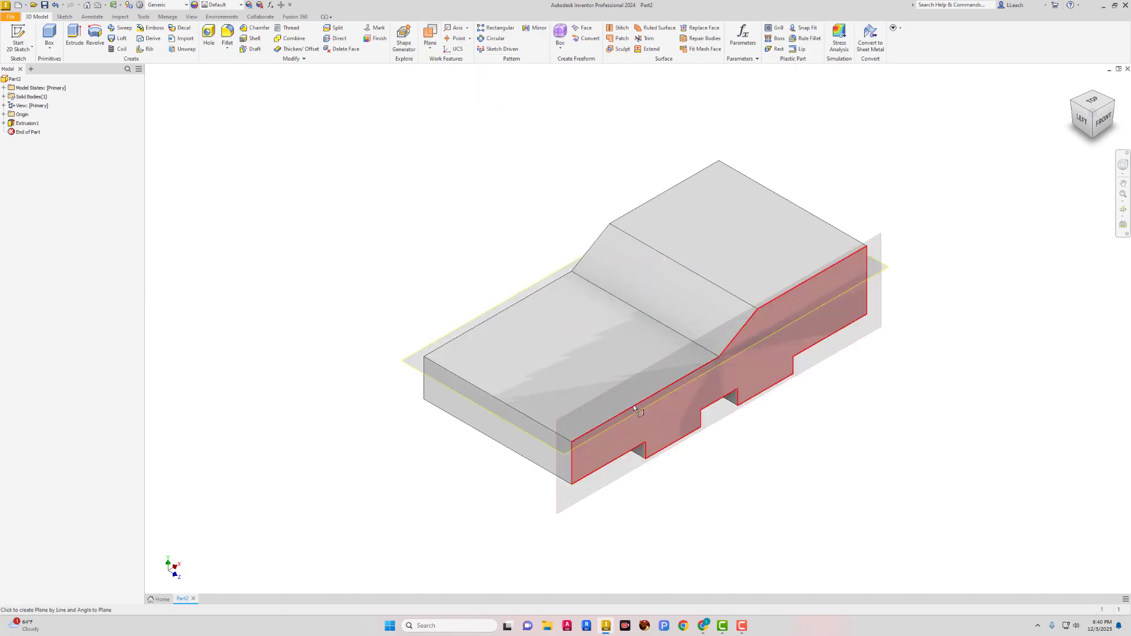
{"action": "left_click", "coordinate": [548, 351]}
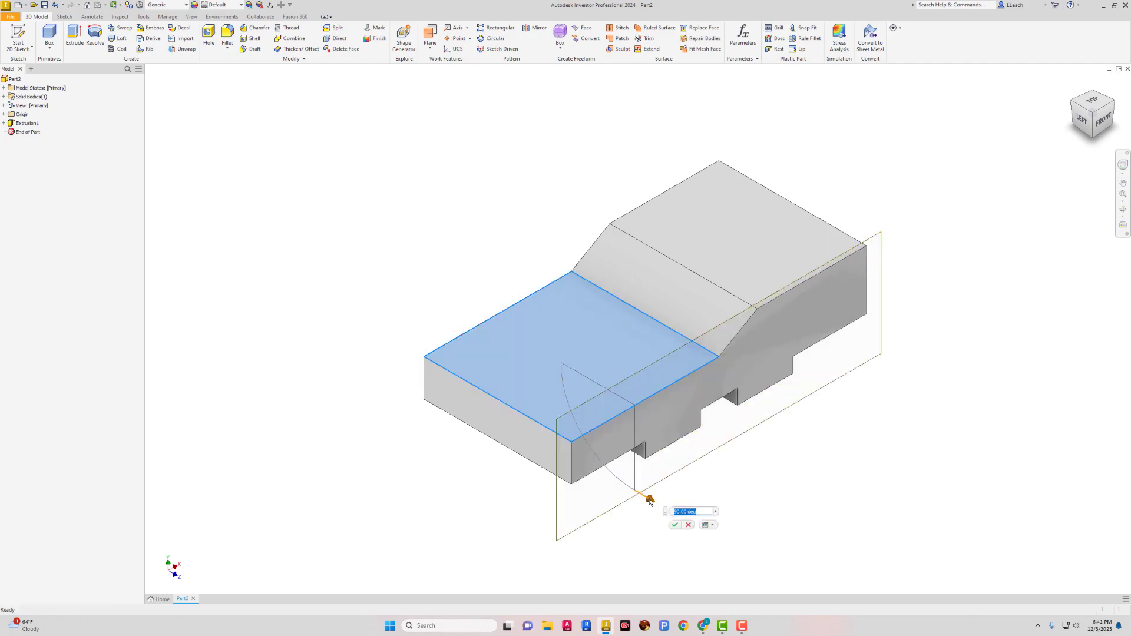
{"action": "left_click_drag", "start_coordinate": [650, 500], "coordinate": [566, 350]}
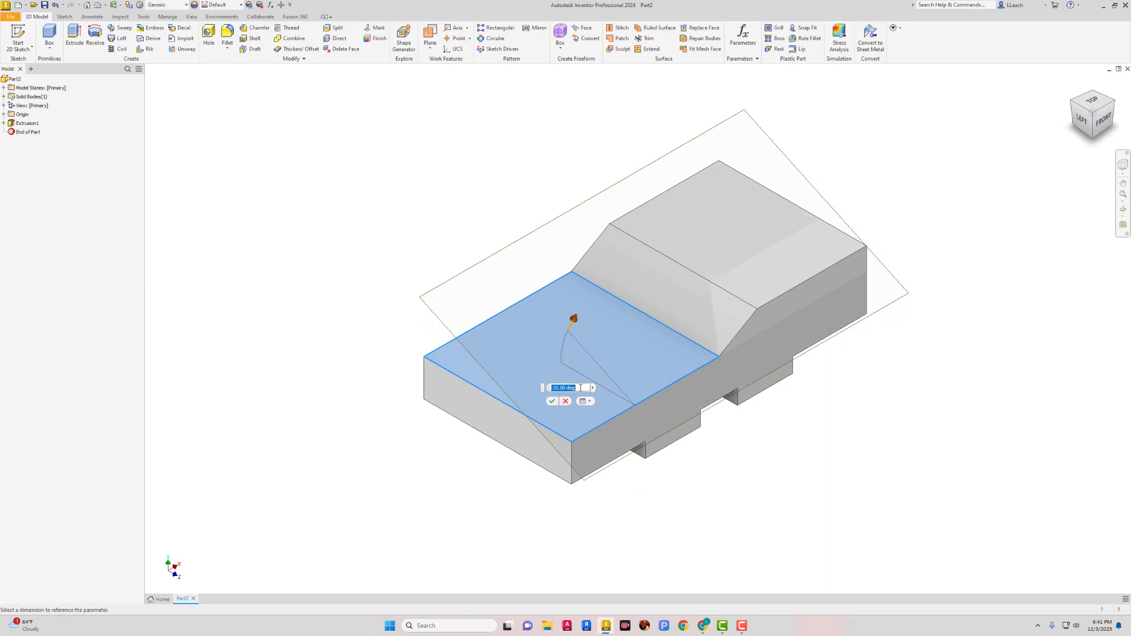
{"action": "type", "text": "-20"}
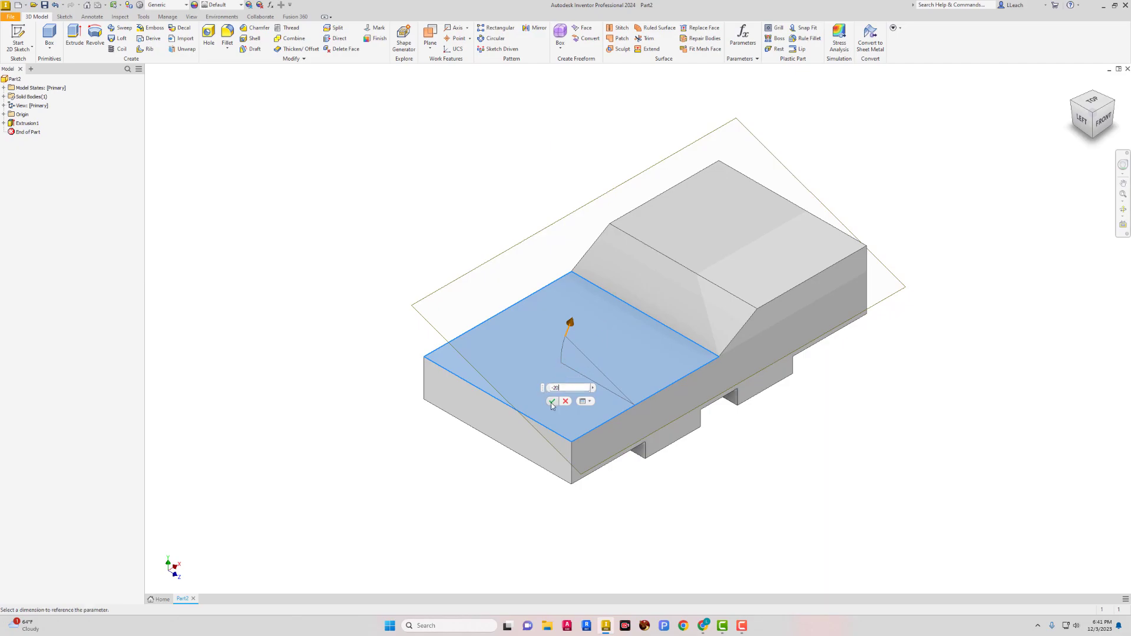
{"action": "left_click", "coordinate": [552, 405]}
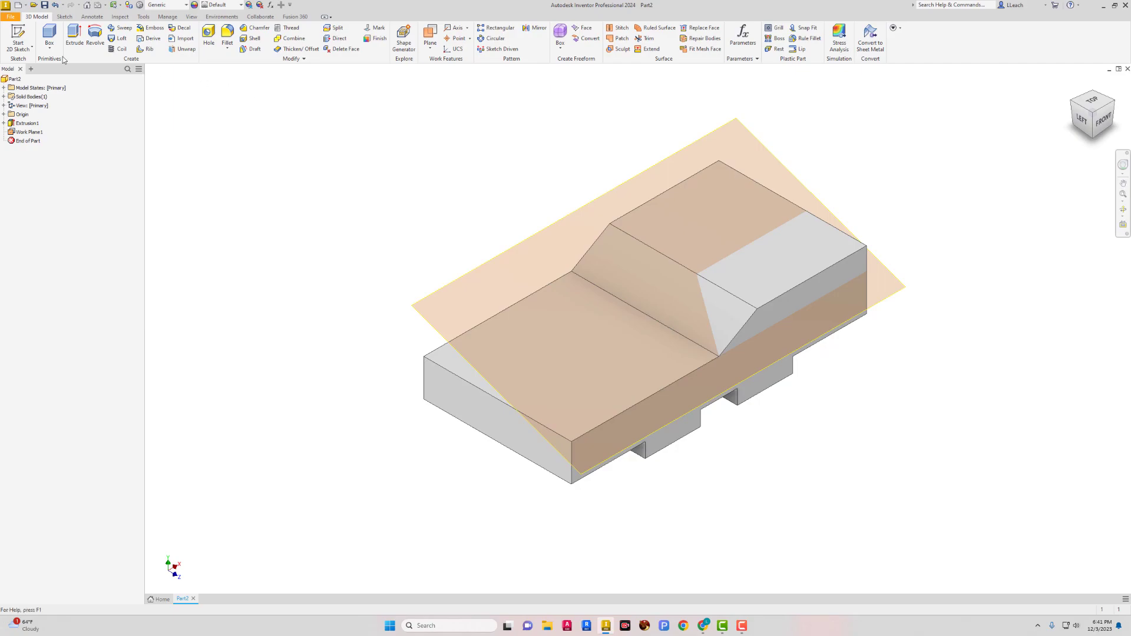
- Start a sketch on the angled work plane and project the front edge of the lower top face into it
{"action": "left_click", "coordinate": [24, 49]}
{"action": "left_click", "coordinate": [33, 65]}
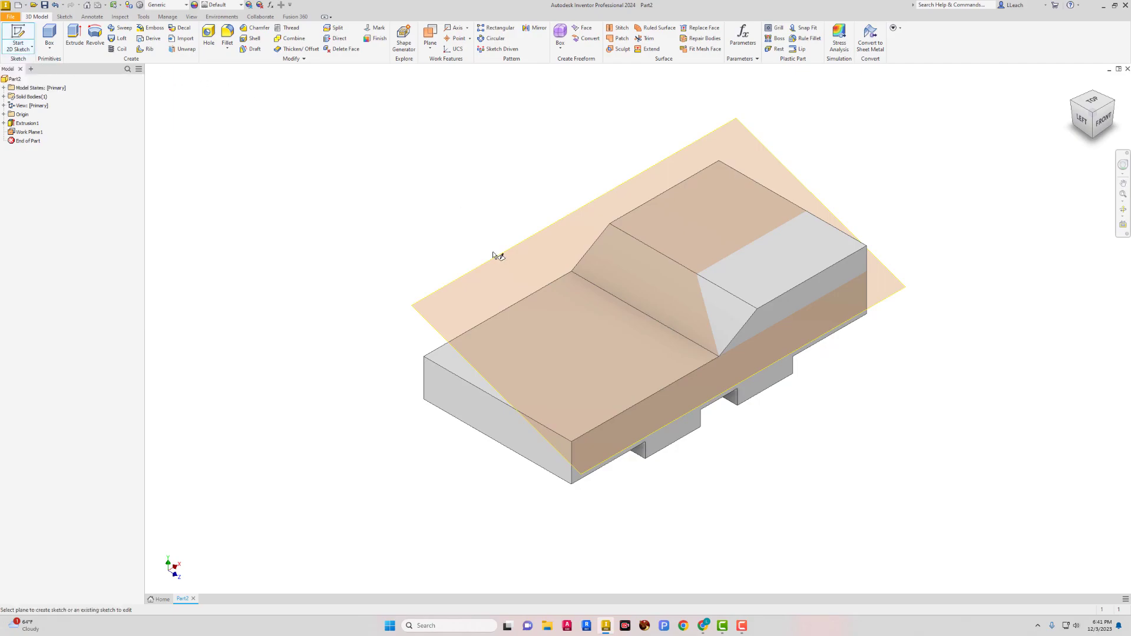
{"action": "left_click", "coordinate": [493, 256]}
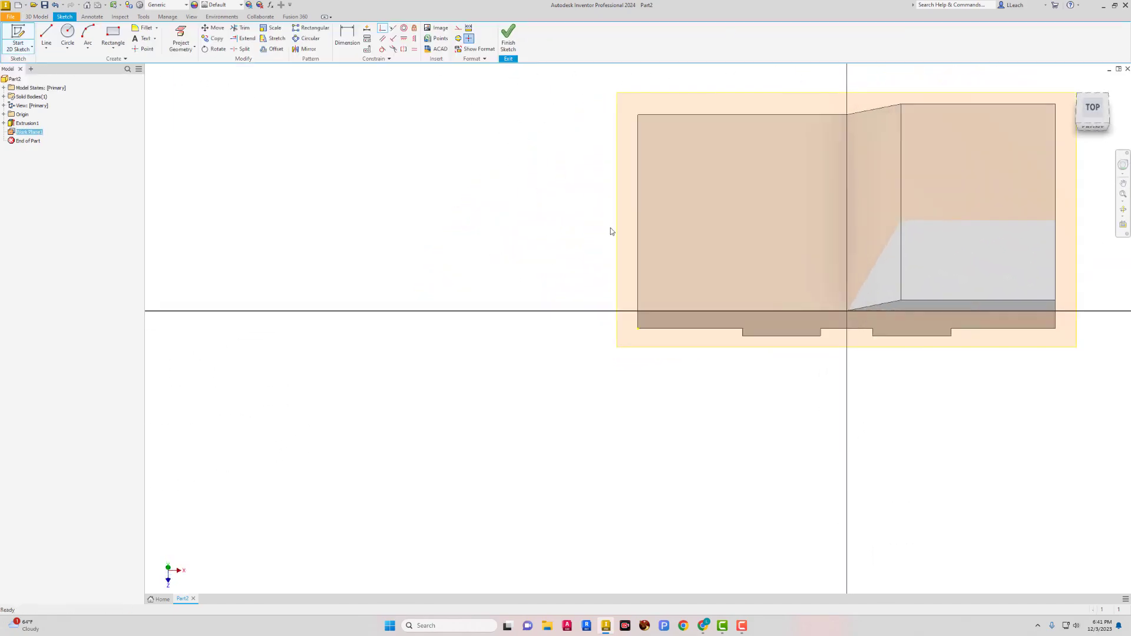
{"action": "middle_click_drag", "start_coordinate": [416, 348], "coordinate": [393, 343]}
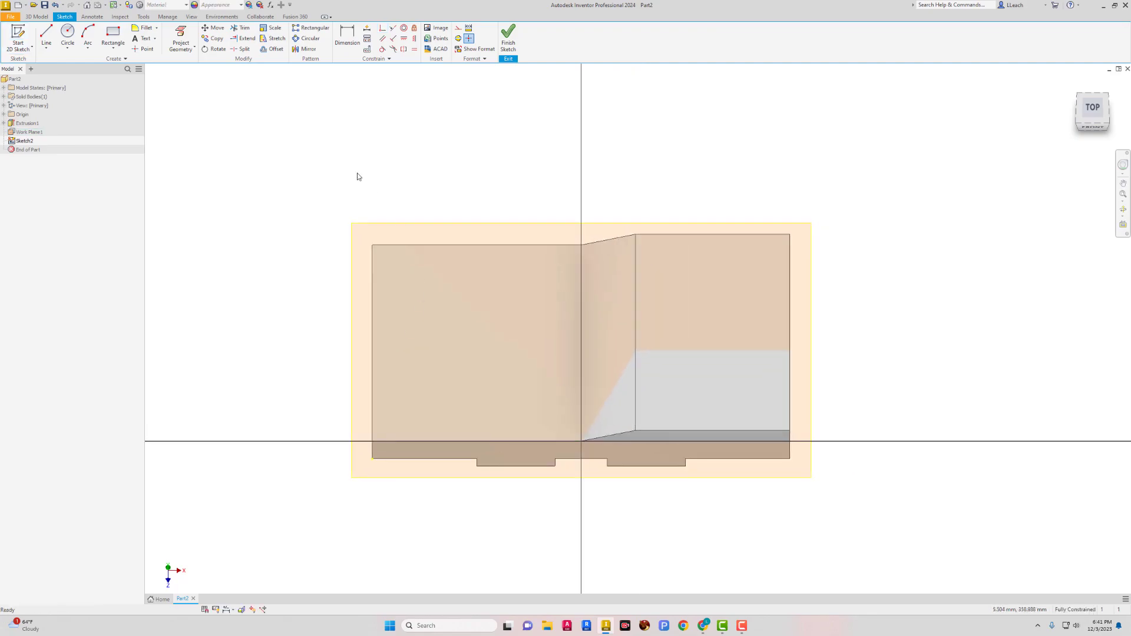
{"action": "left_click", "coordinate": [183, 52]}
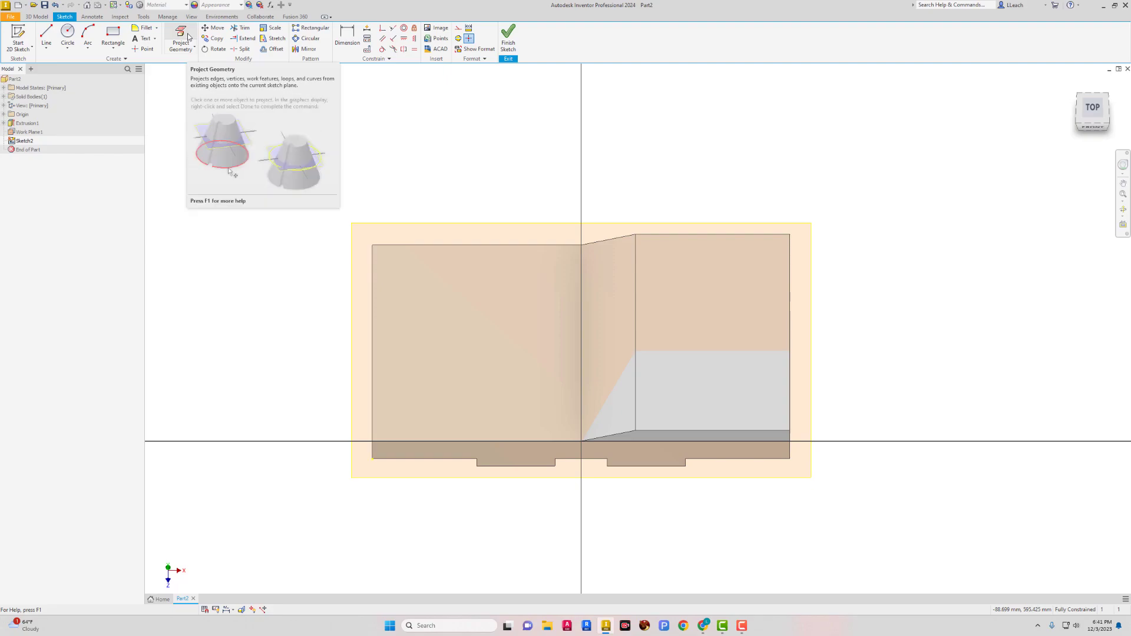
{"action": "left_click", "coordinate": [462, 442]}
{"action": "key", "text": "Escape"}
- Sketch a rectangle about 59 mm high with its base on the projected front edge of the lower top face
{"action": "left_click", "coordinate": [109, 53]}
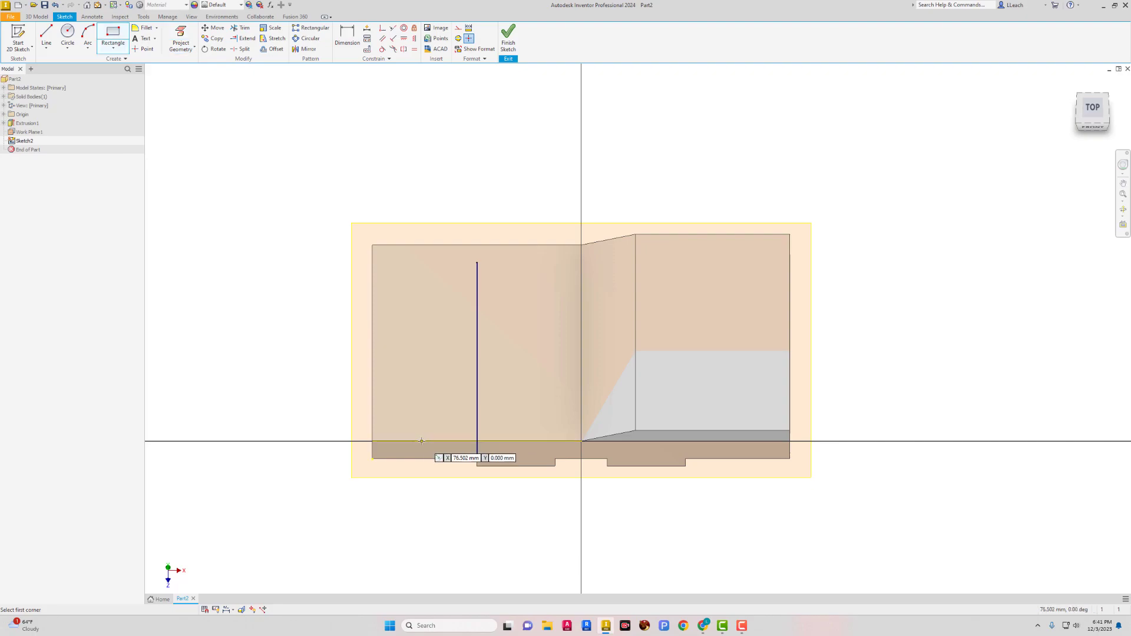
{"action": "left_click", "coordinate": [422, 441]}
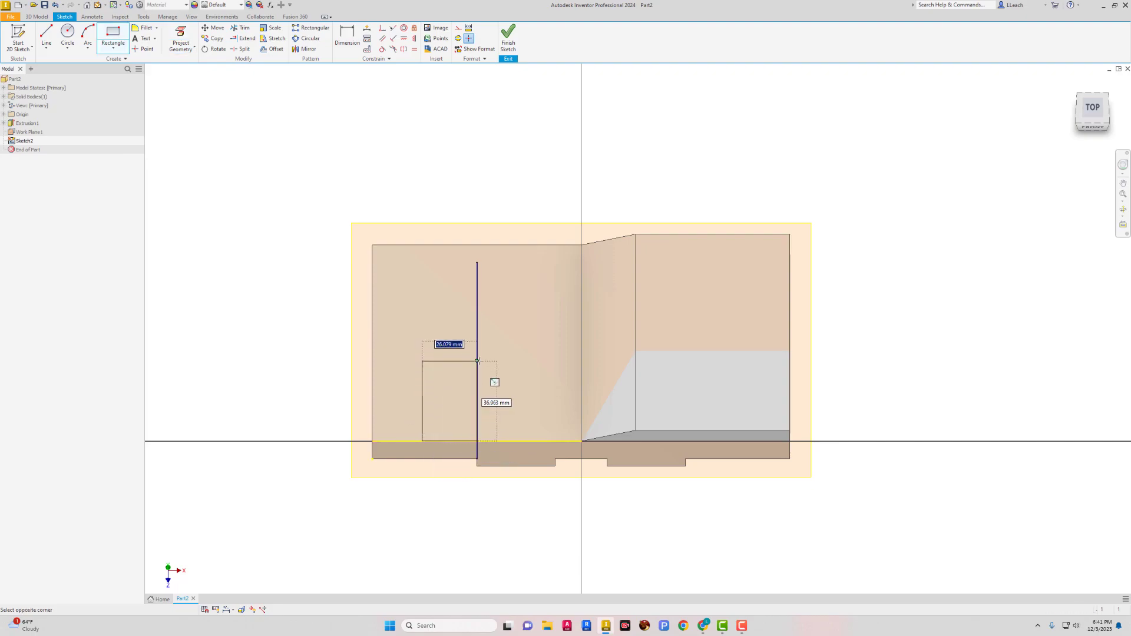
{"action": "left_click", "coordinate": [531, 318]}
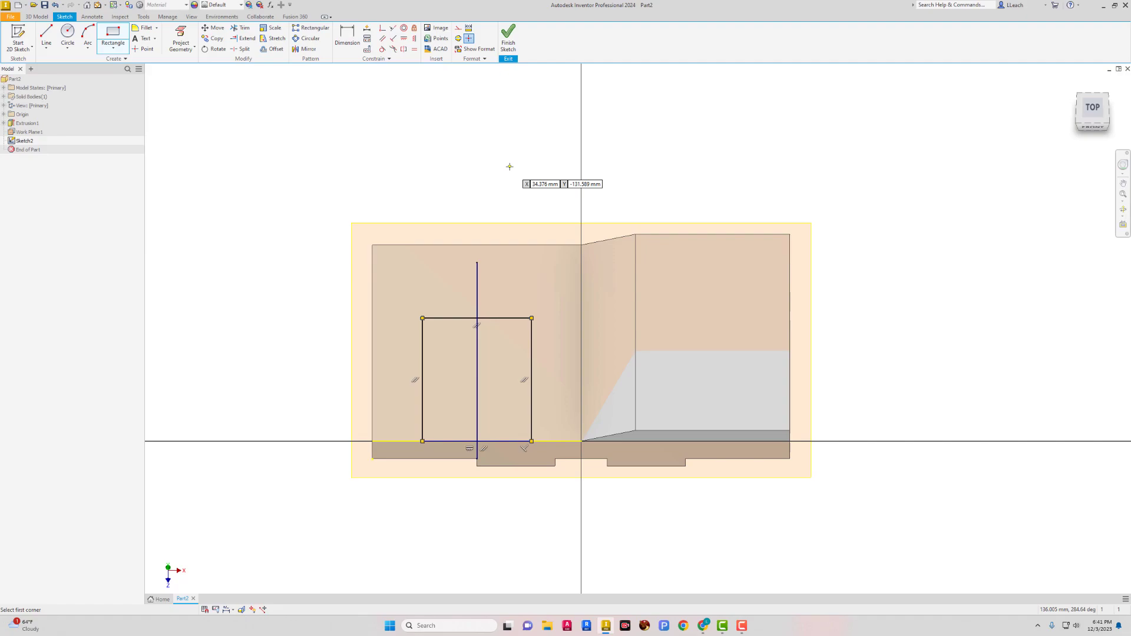
- Dimension the distance from the part's left edge to the rectangle's left side as 15 mm
{"action": "left_click", "coordinate": [347, 36]}
{"action": "left_click", "coordinate": [372, 396]}
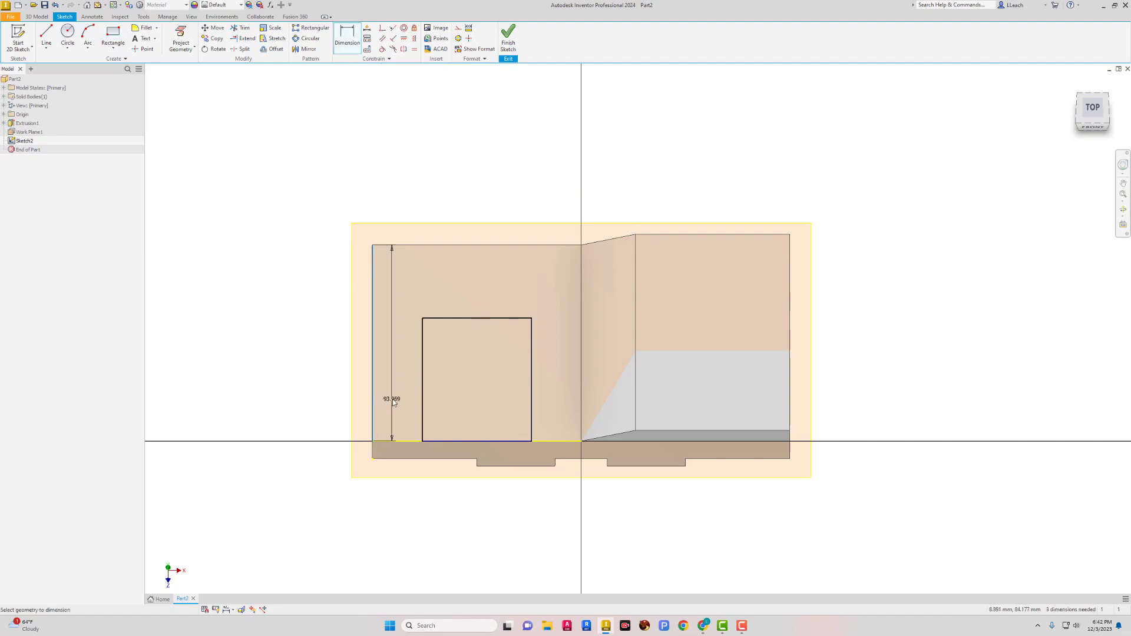
{"action": "left_click", "coordinate": [423, 403]}
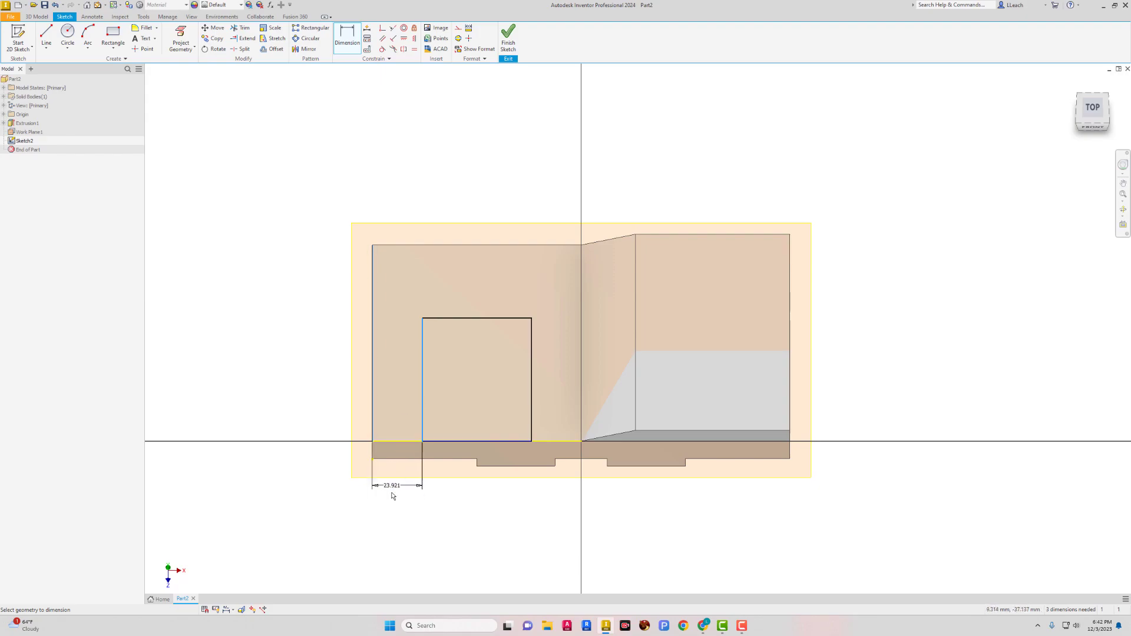
{"action": "type", "text": "15"}
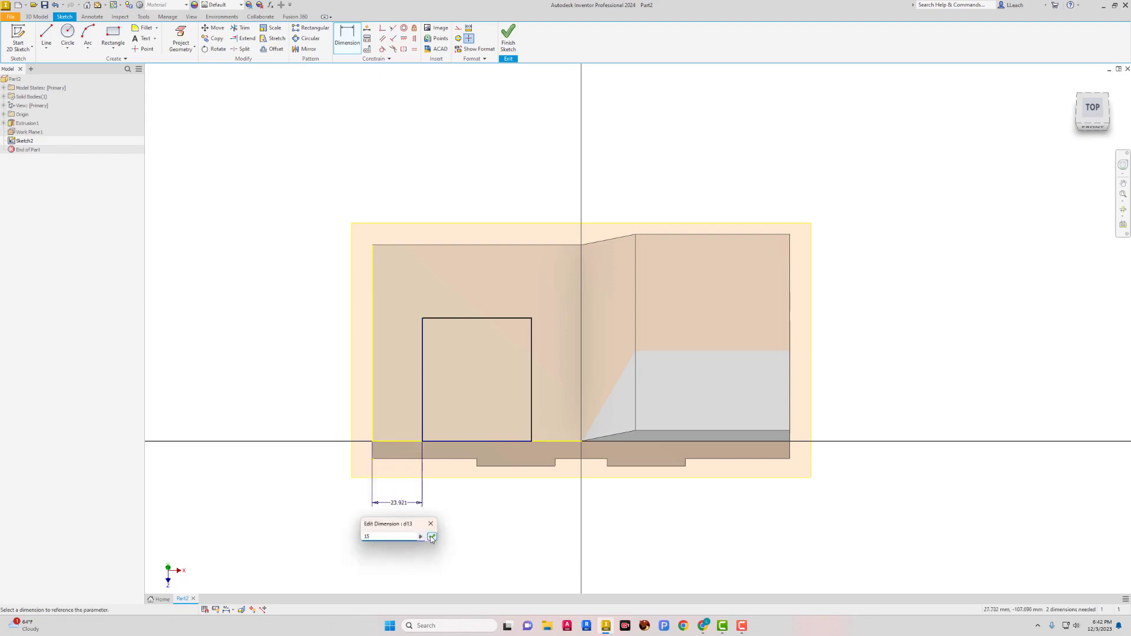
{"action": "left_click", "coordinate": [432, 538]}
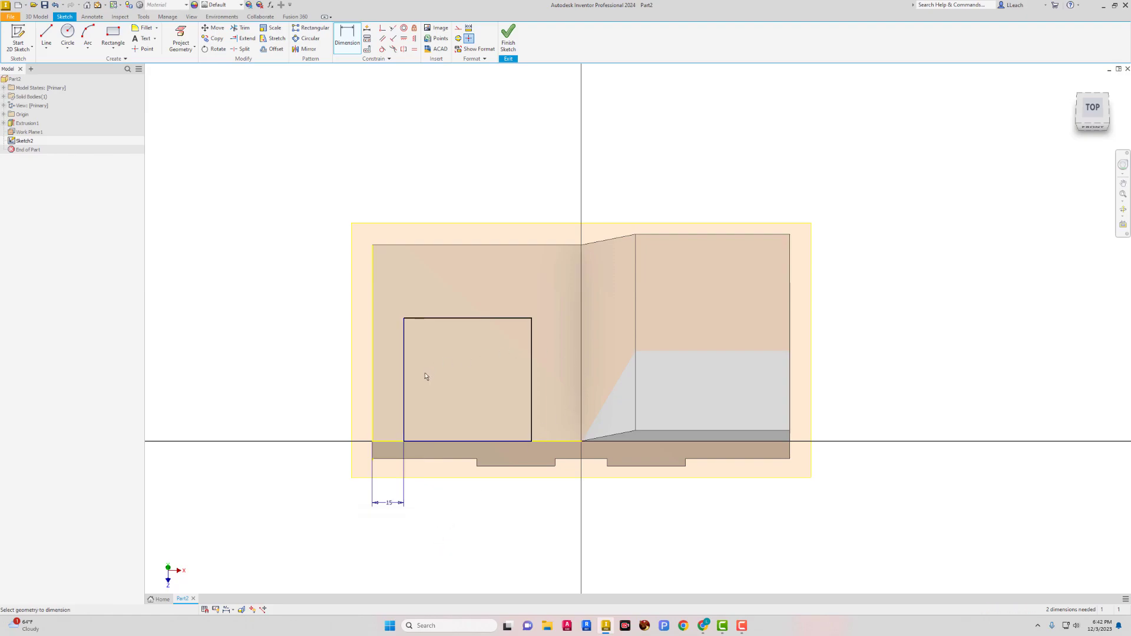
- Dimension the rectangle's width between its two vertical sides as 50 mm
{"action": "left_click", "coordinate": [404, 398]}
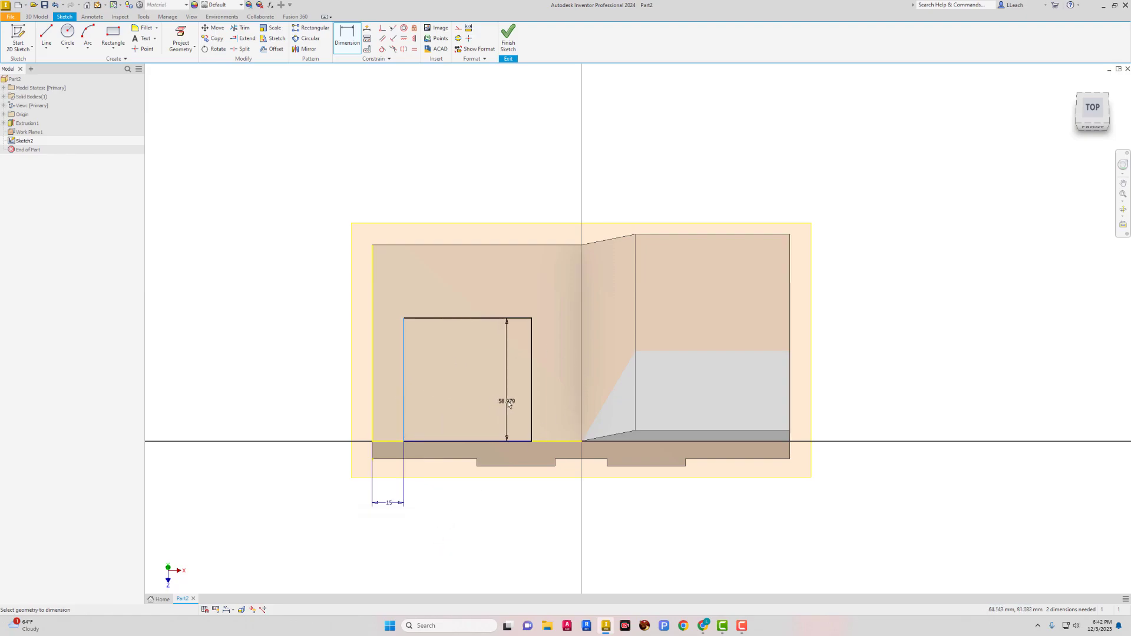
{"action": "left_click", "coordinate": [531, 409]}
{"action": "left_click", "coordinate": [476, 501]}
{"action": "type", "text": "50"}
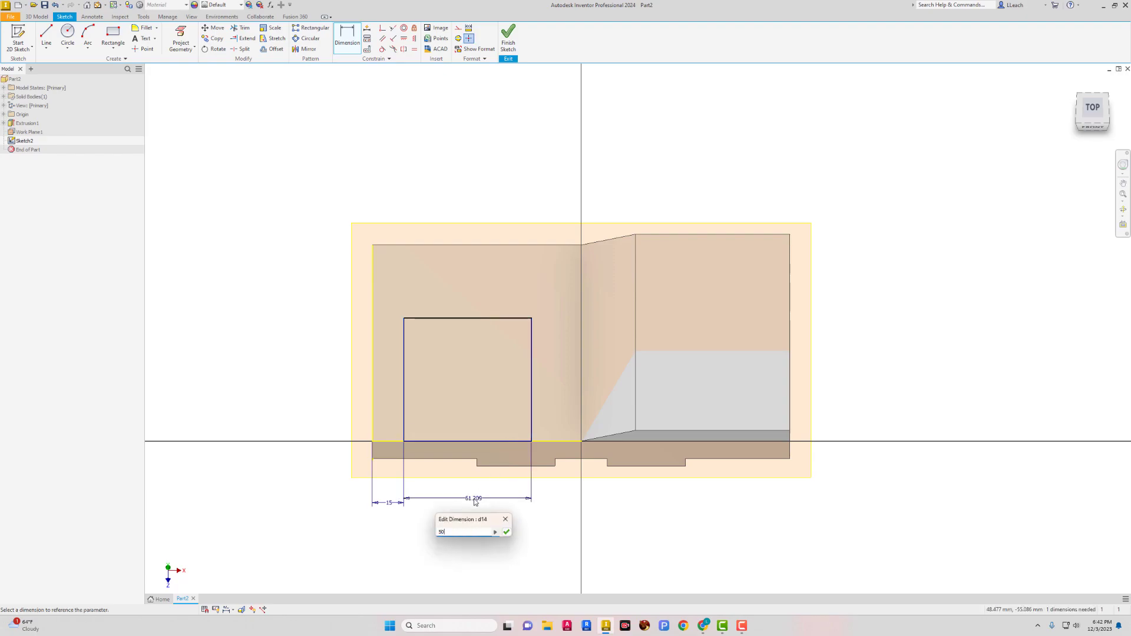
{"action": "key", "text": "Return"}
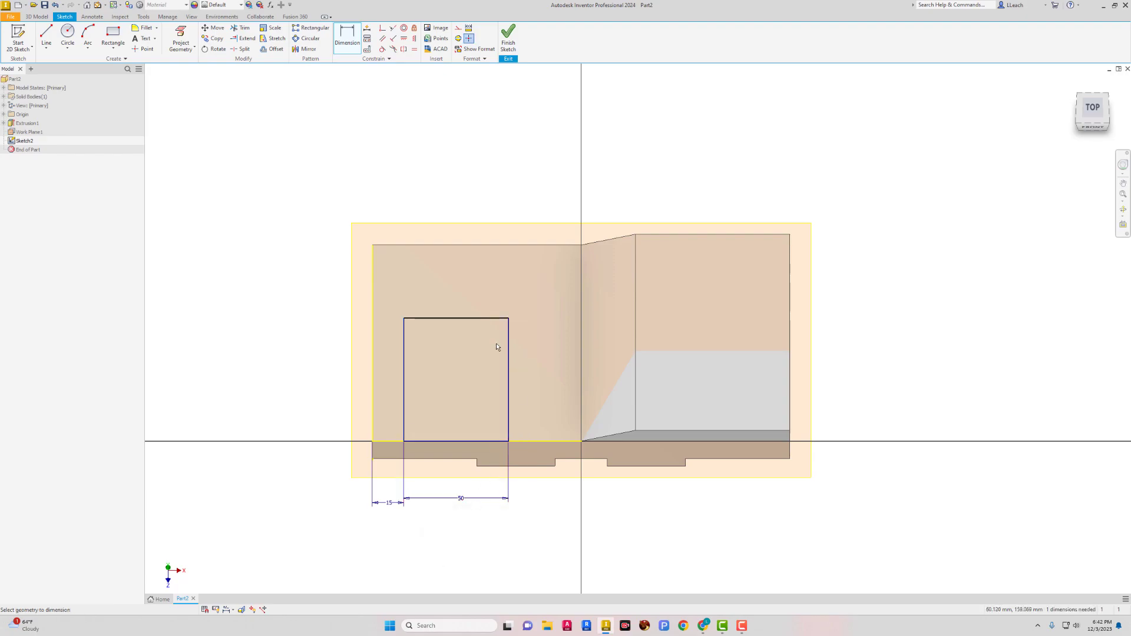
- Dimension the rectangle's height between its base and upper side as 40 mm
{"action": "left_click", "coordinate": [454, 321]}
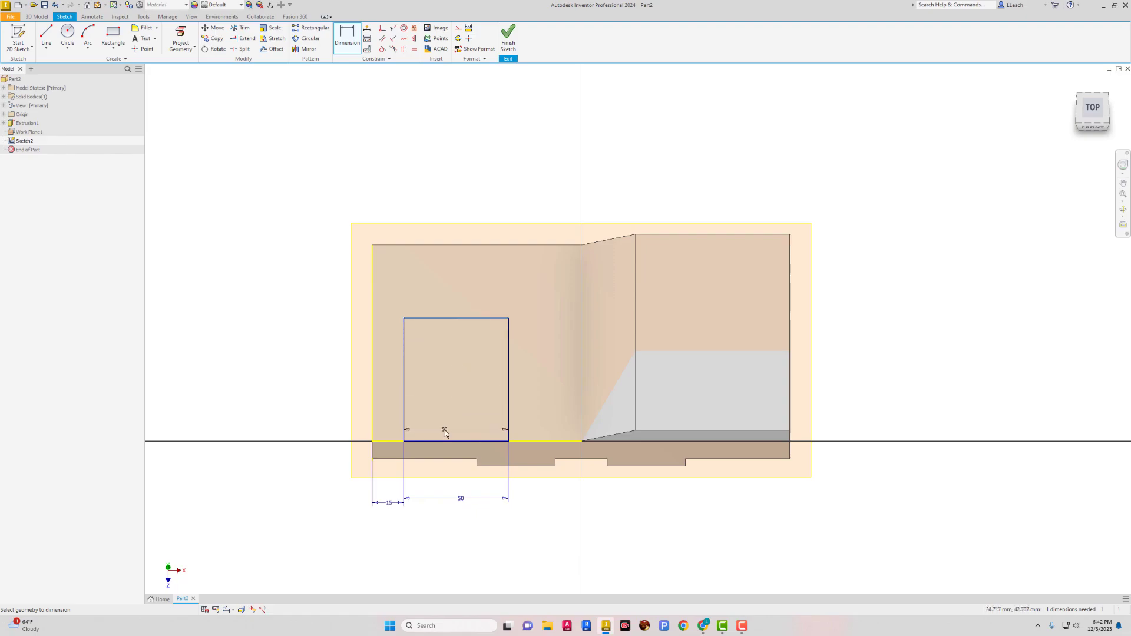
{"action": "left_click", "coordinate": [443, 440]}
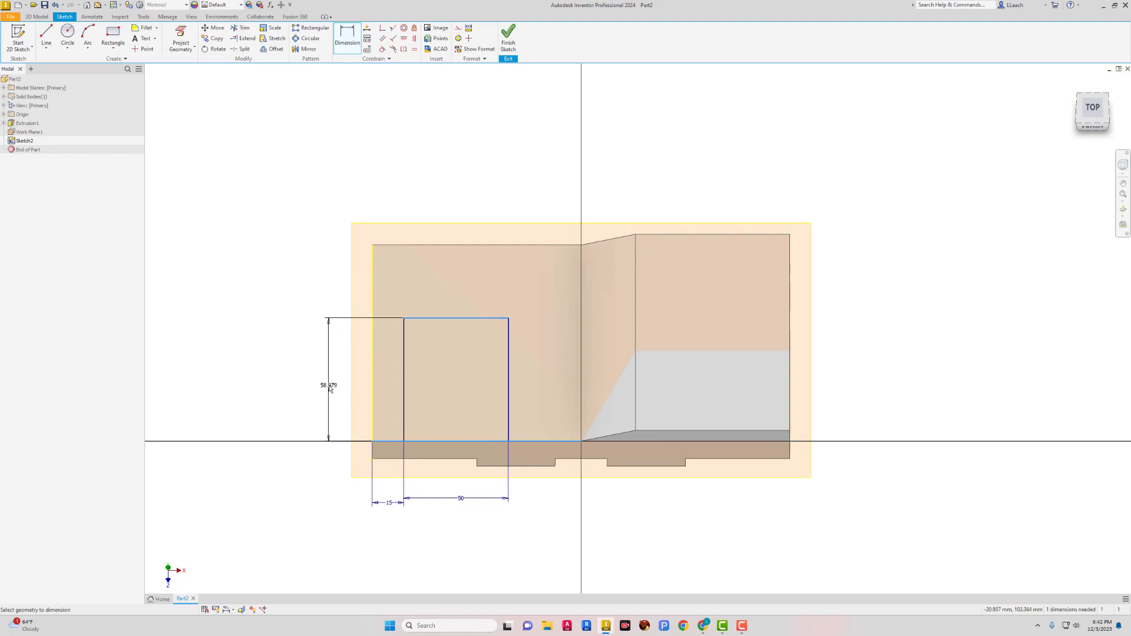
{"action": "left_click", "coordinate": [330, 388]}
{"action": "type", "text": "40"}
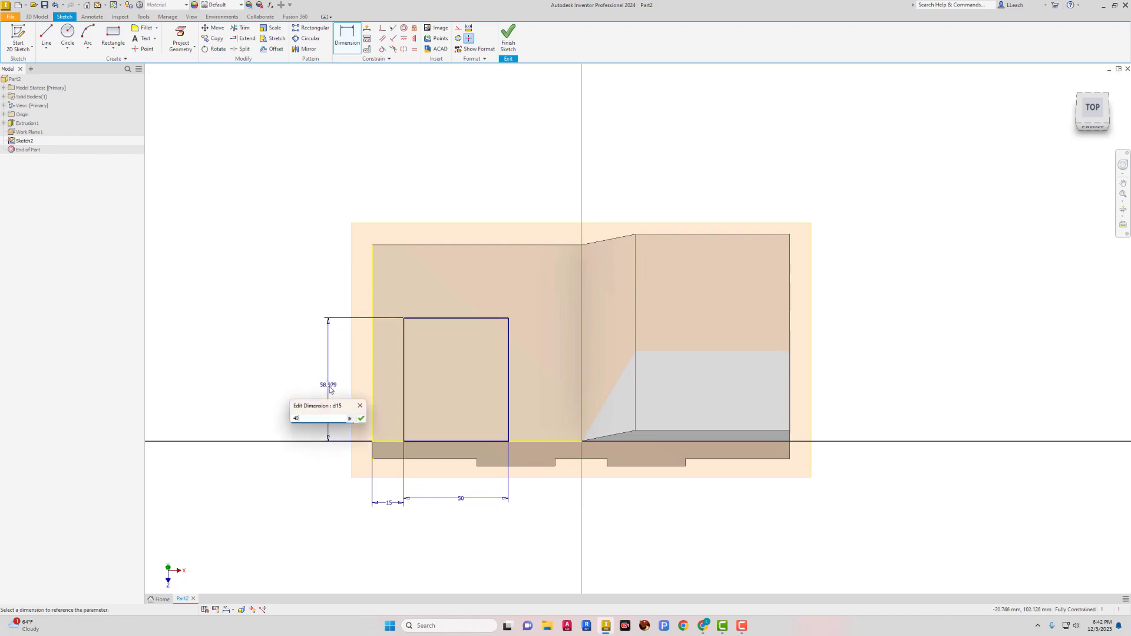
{"action": "key", "text": "Return"}
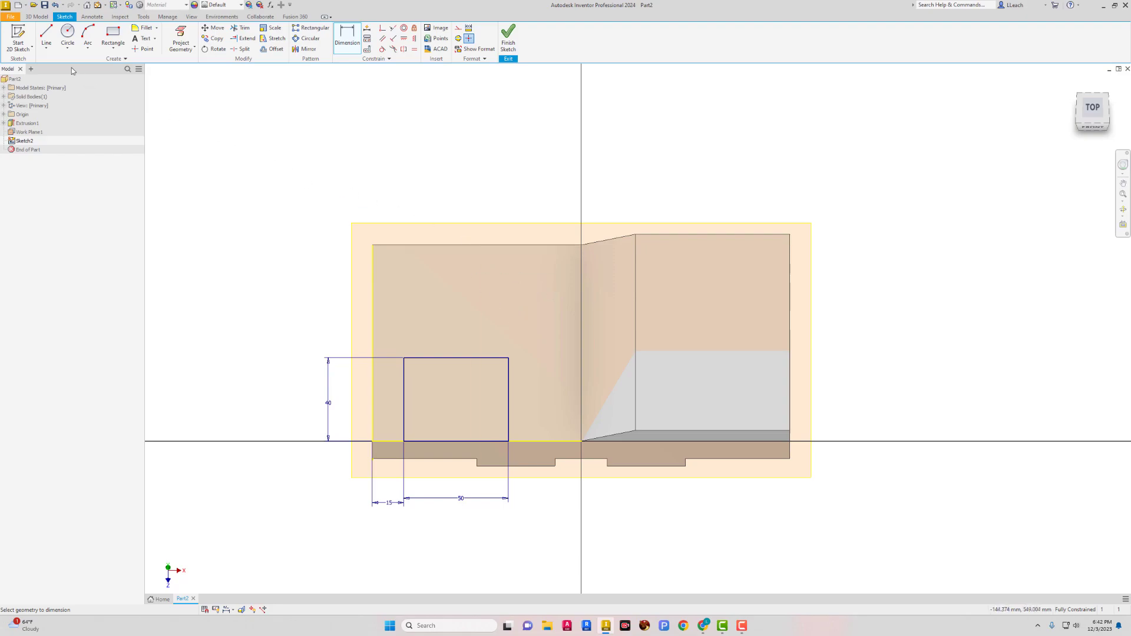
- Add a semicircular arc above the rectangle between its two upper corners, tangent to the vertical sides, and finish the sketch
{"action": "left_click", "coordinate": [46, 51]}
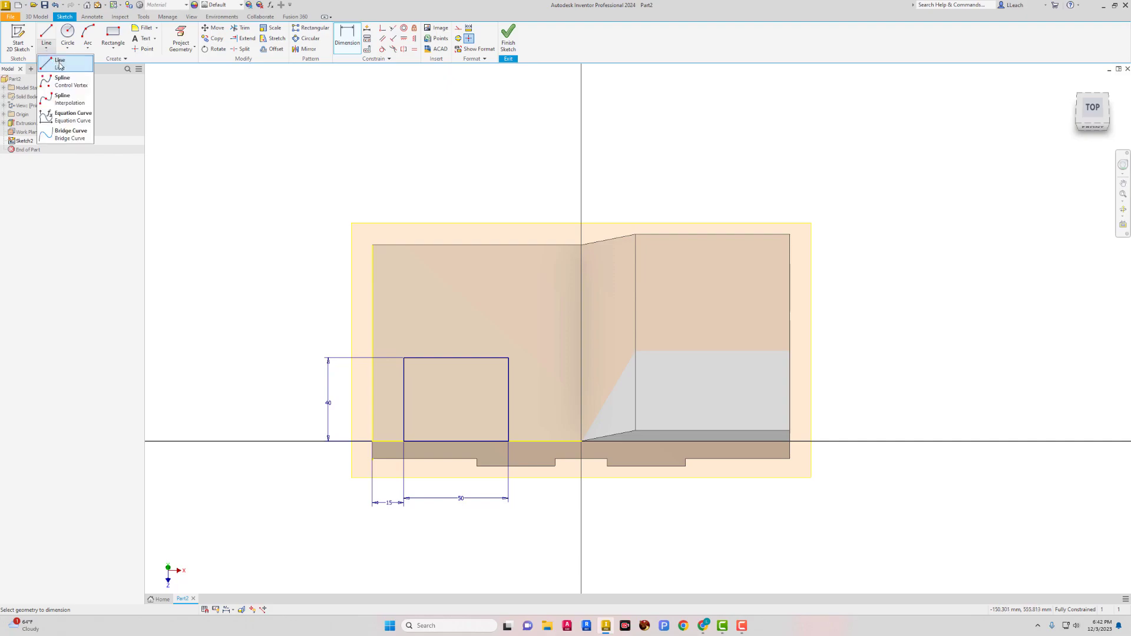
{"action": "left_click", "coordinate": [60, 66]}
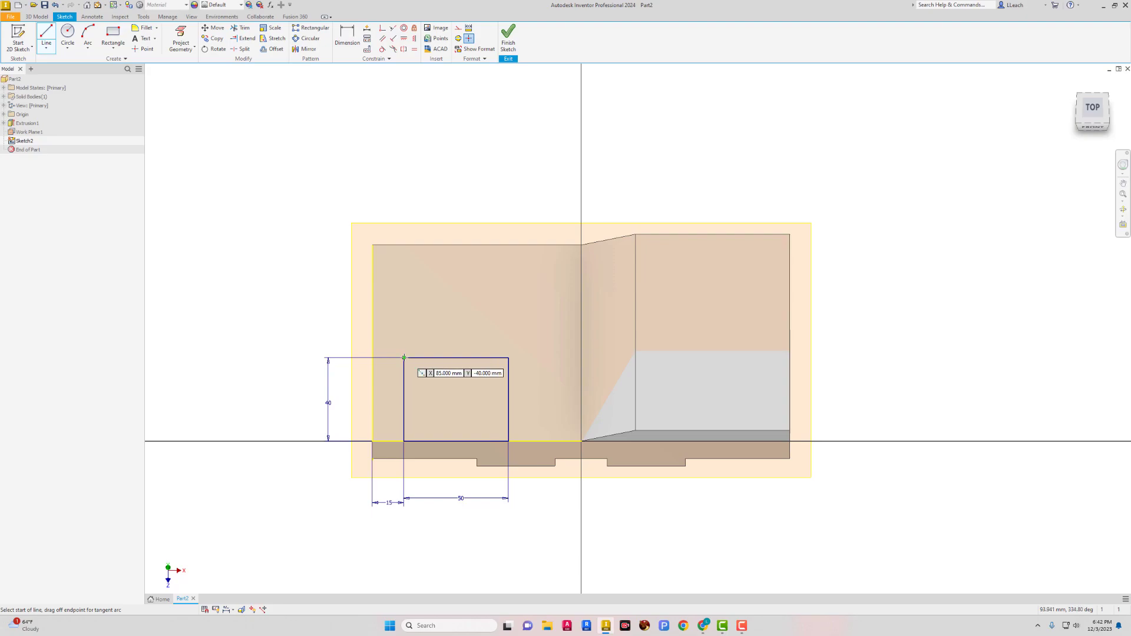
{"action": "left_click", "coordinate": [404, 358]}
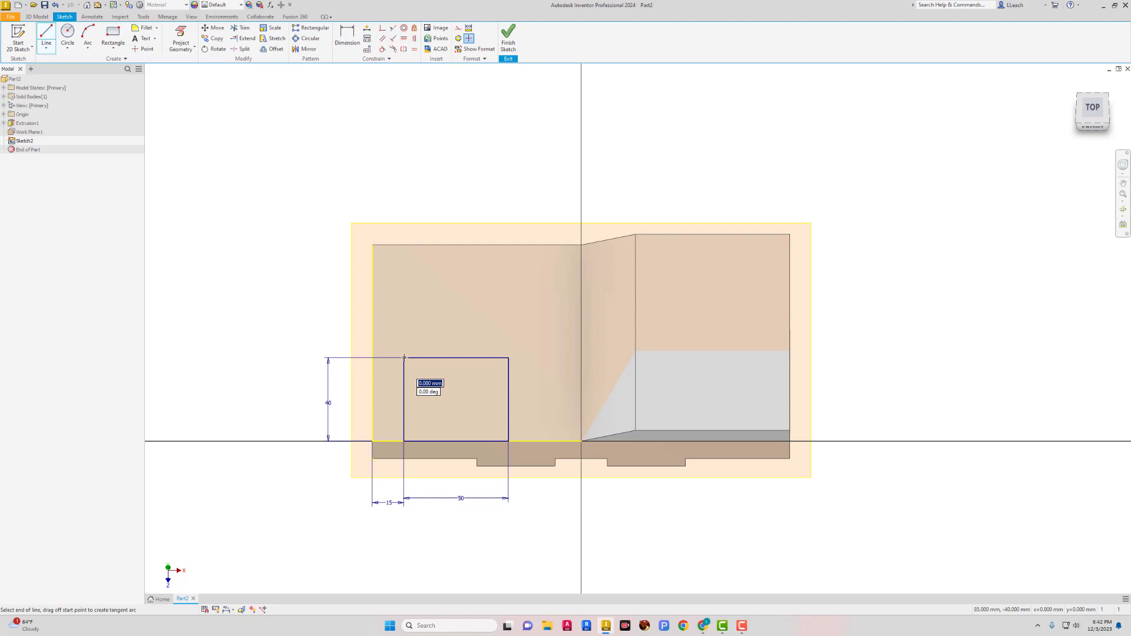
{"action": "left_click_drag", "start_coordinate": [404, 358], "coordinate": [509, 357]}
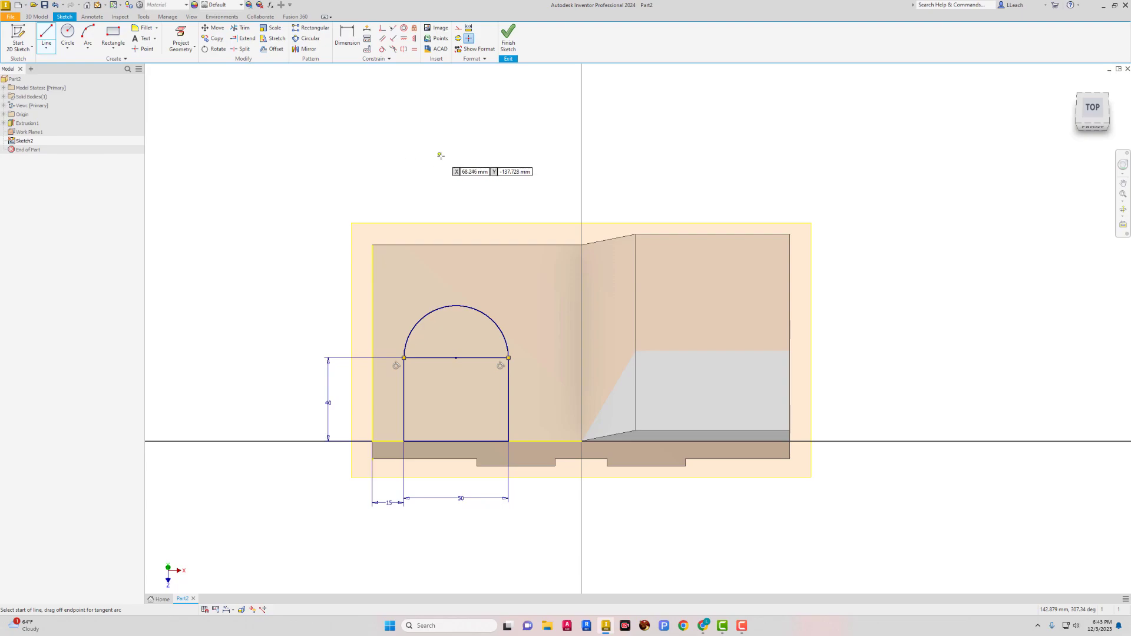
{"action": "right_click", "coordinate": [424, 171]}
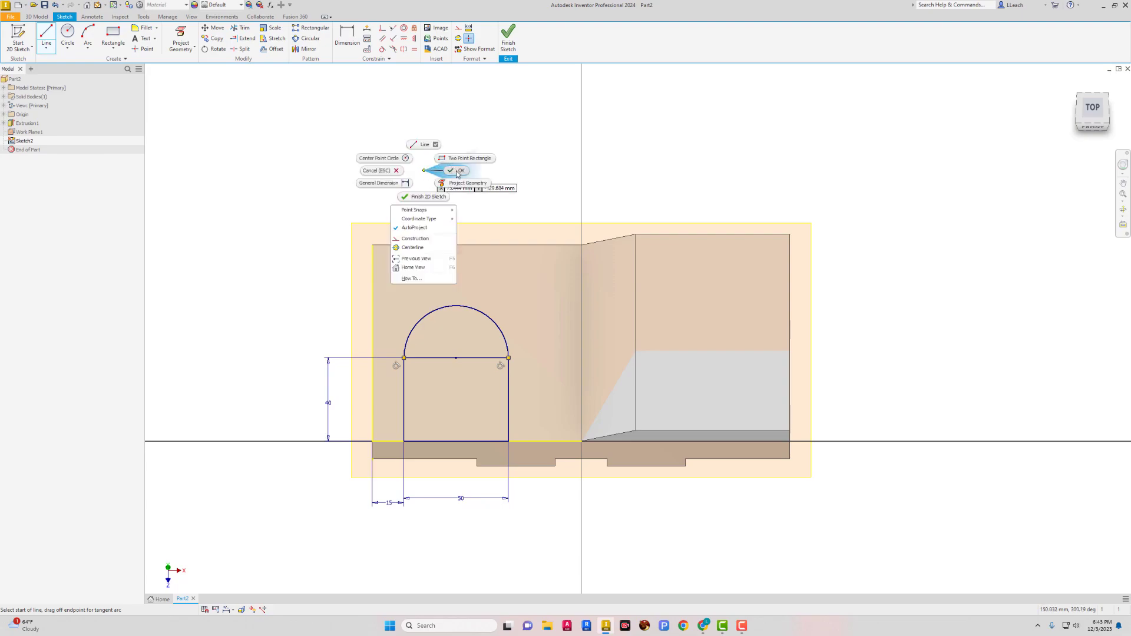
{"action": "left_click", "coordinate": [459, 172]}
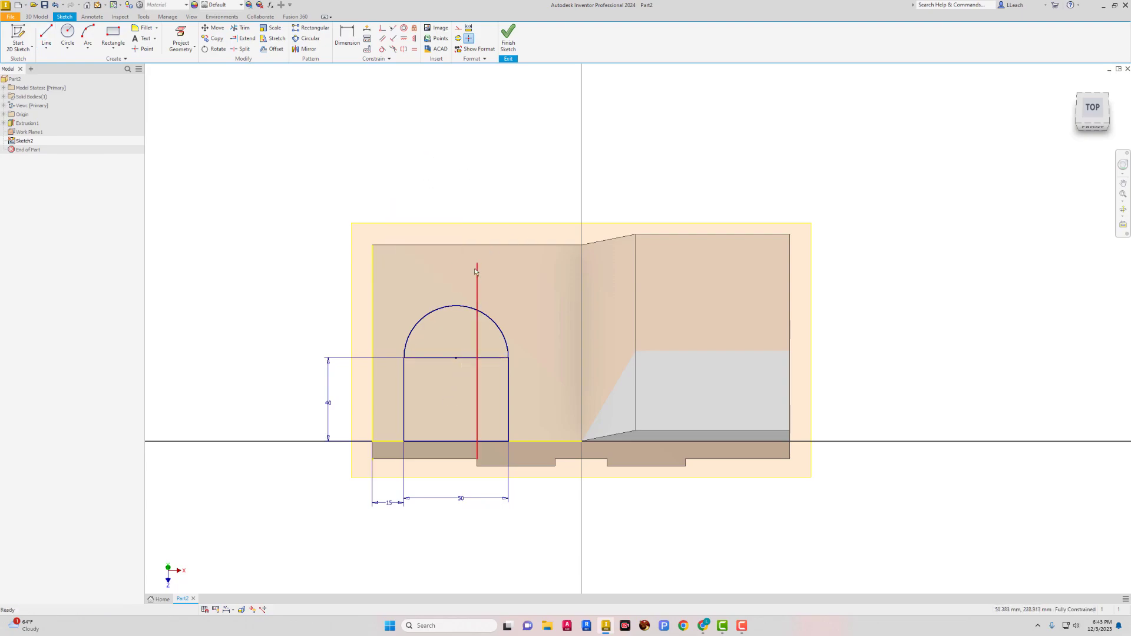
{"action": "left_click", "coordinate": [509, 42]}
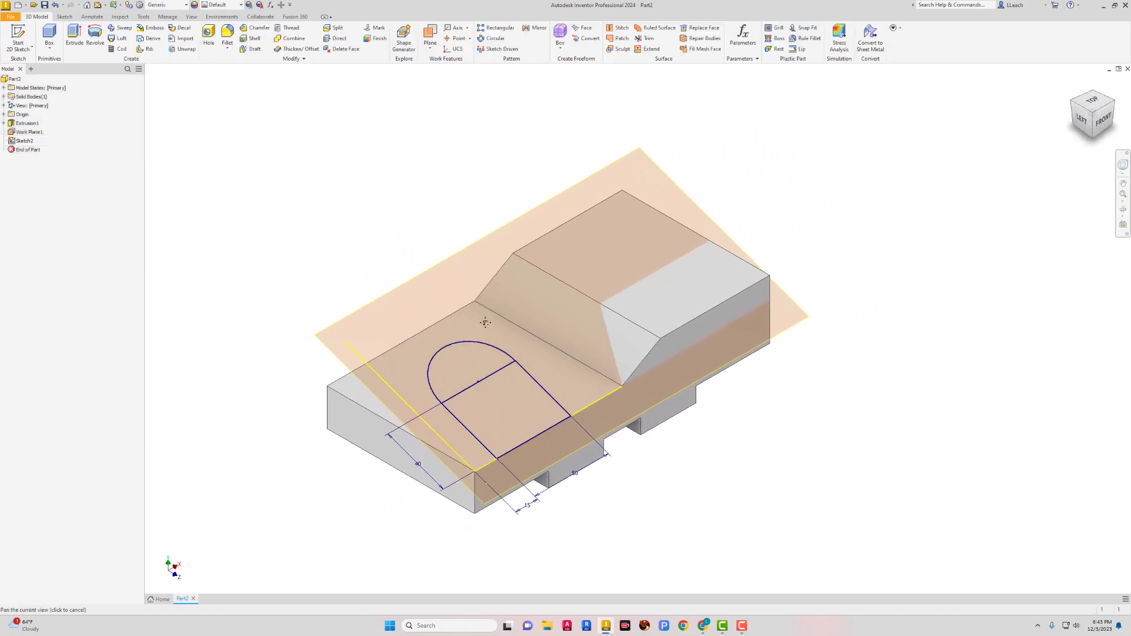
- Extrude both the rectangle and half-circle profiles from the angled plane down to the next solid, joining them to the part
{"action": "left_click_drag", "start_coordinate": [483, 323], "coordinate": [500, 326]}
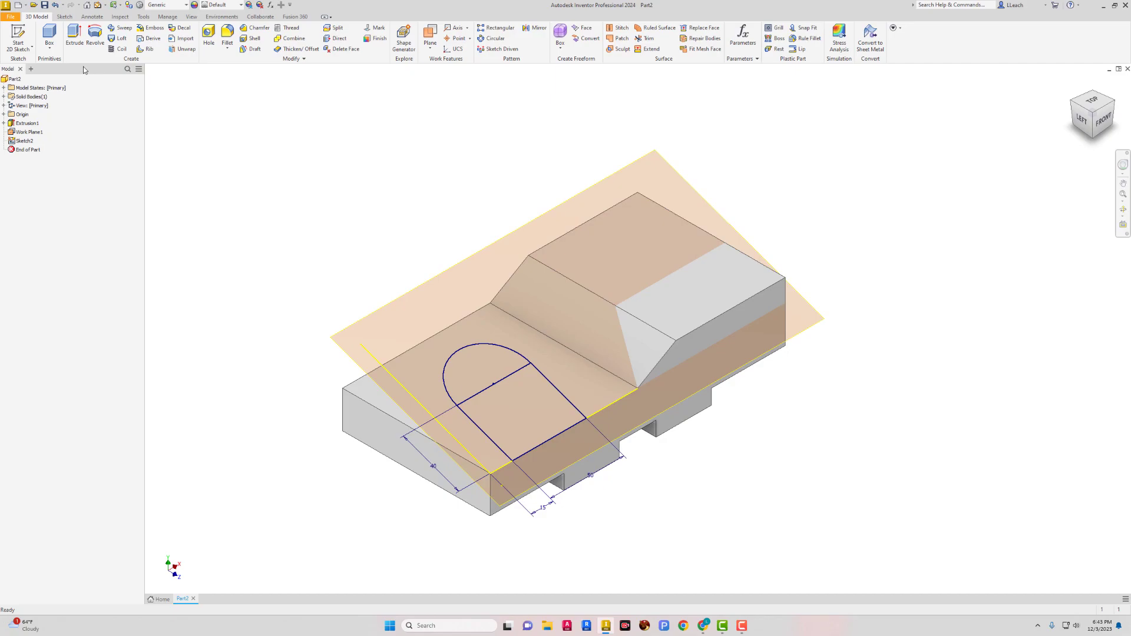
{"action": "left_click", "coordinate": [75, 37]}
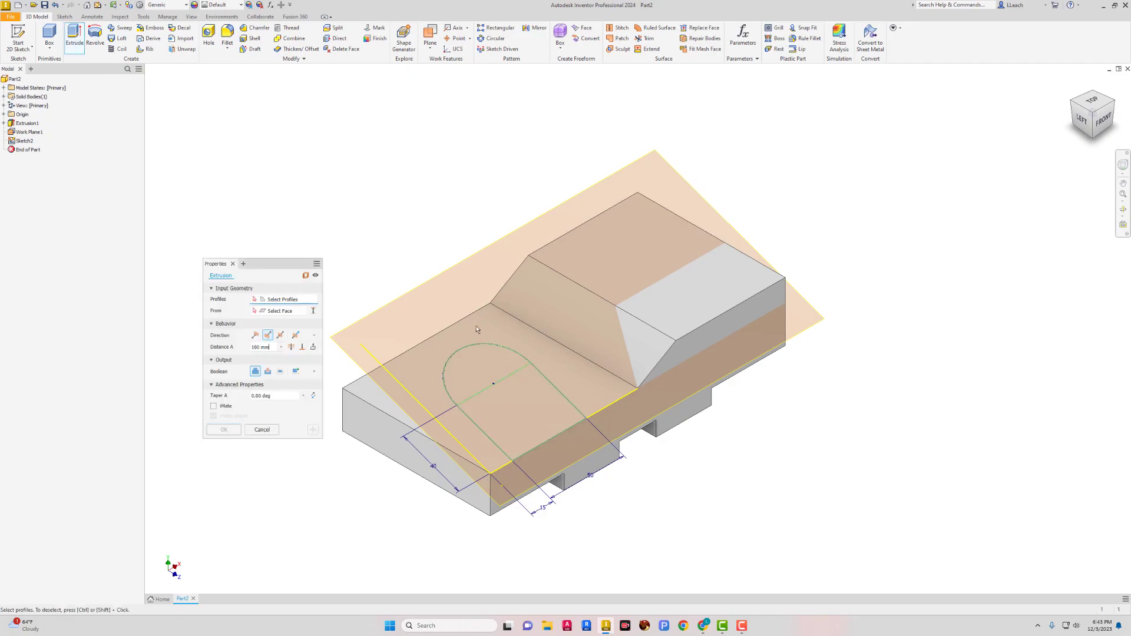
{"action": "left_click", "coordinate": [487, 364]}
{"action": "left_click", "coordinate": [519, 408]}
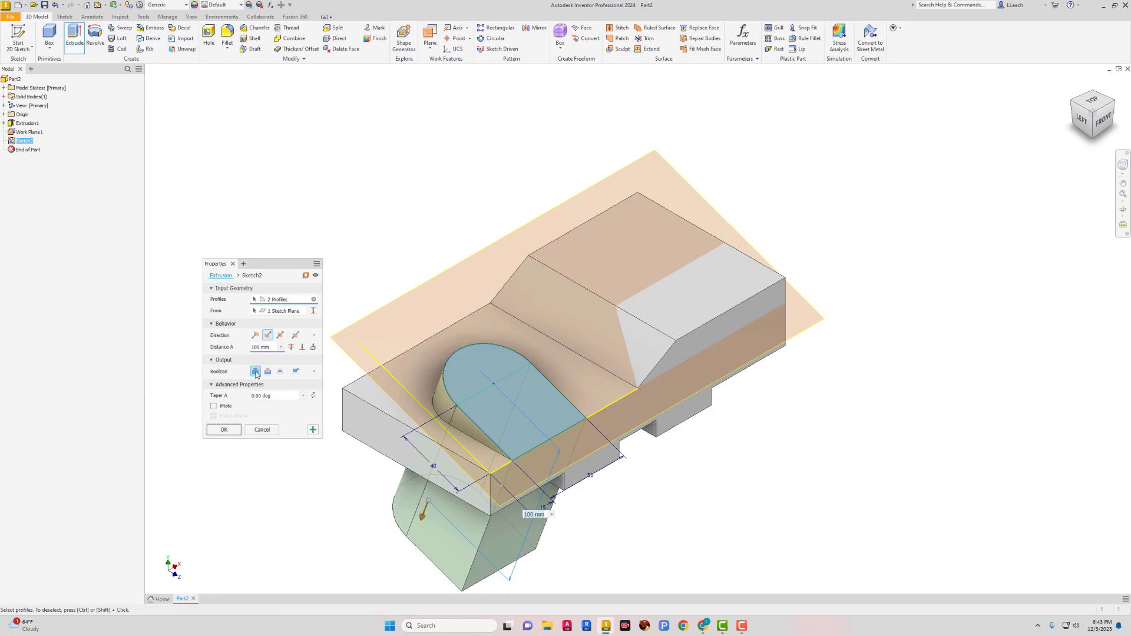
{"action": "left_click", "coordinate": [315, 348]}
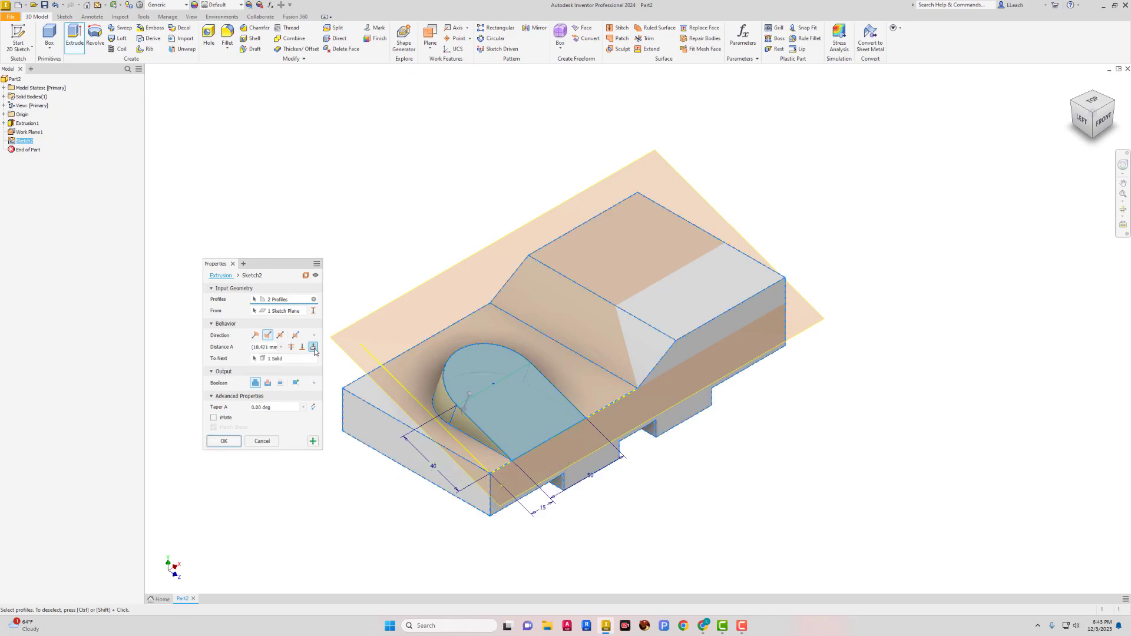
{"action": "left_click", "coordinate": [224, 441]}
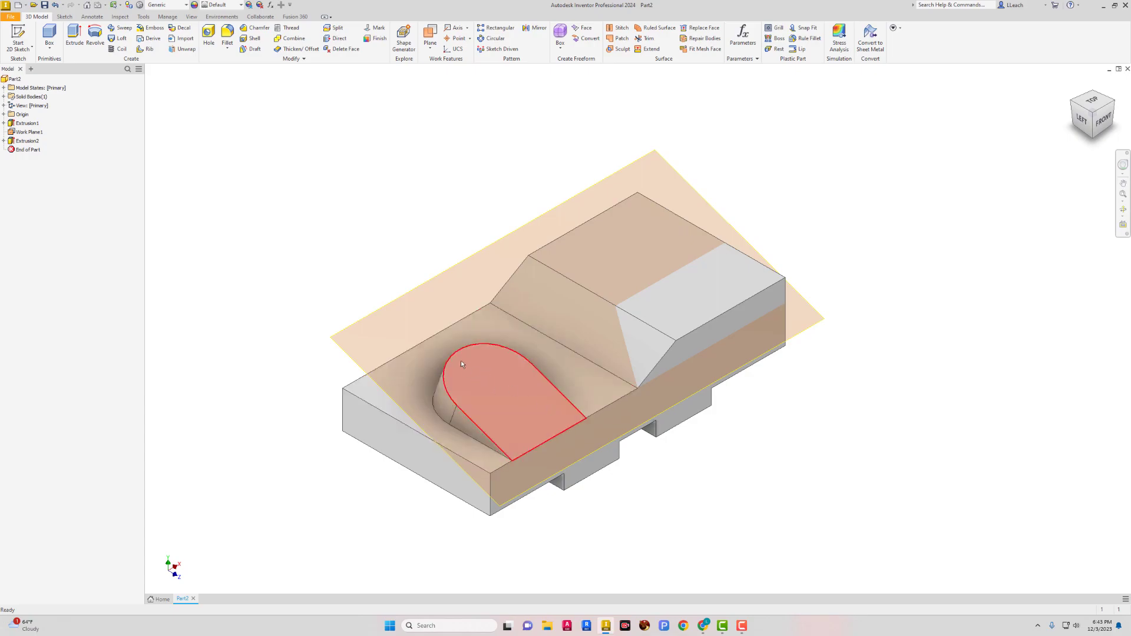
- Start a new 2D sketch on the angled top face of the round-ended boss
{"action": "middle_click_drag", "start_coordinate": [466, 369], "coordinate": [434, 370]}
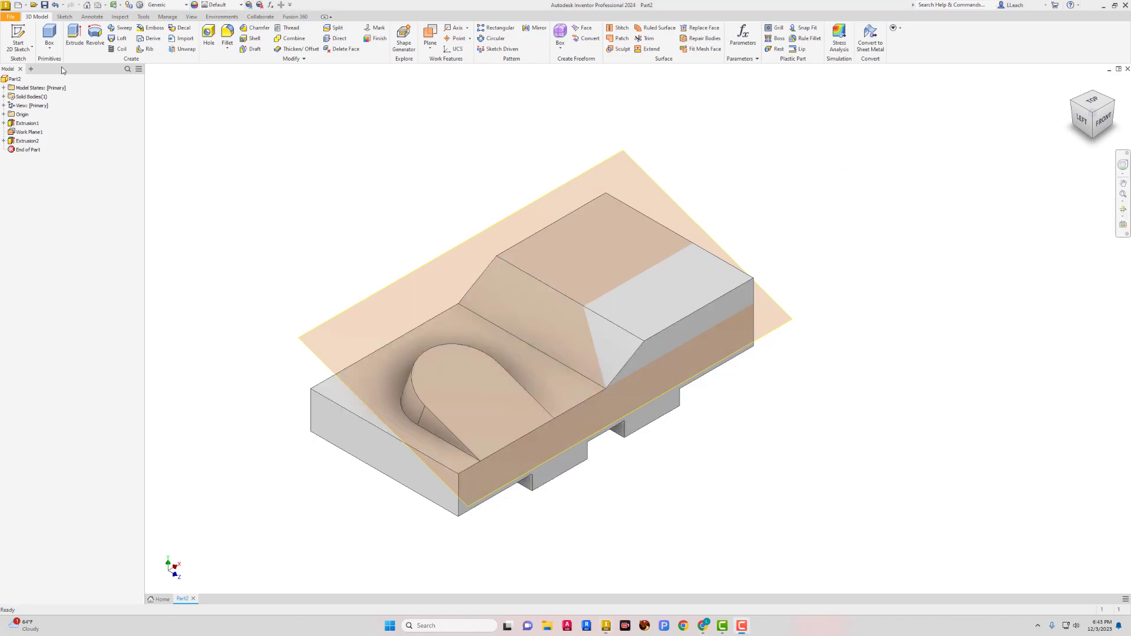
{"action": "left_click", "coordinate": [27, 48]}
{"action": "left_click", "coordinate": [34, 67]}
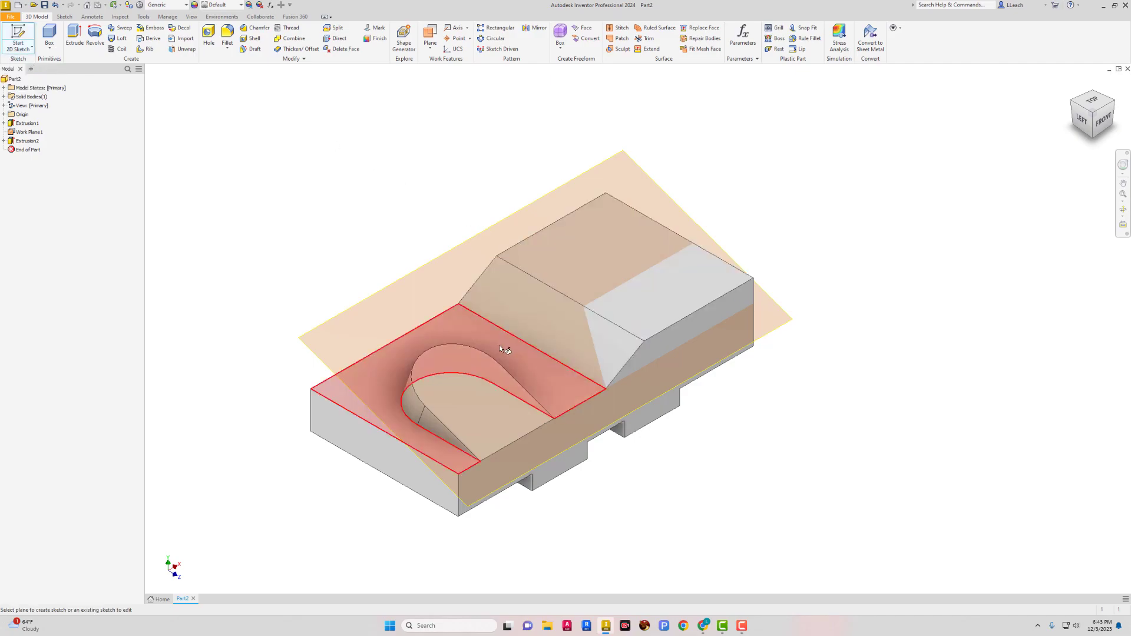
{"action": "left_click", "coordinate": [465, 391]}
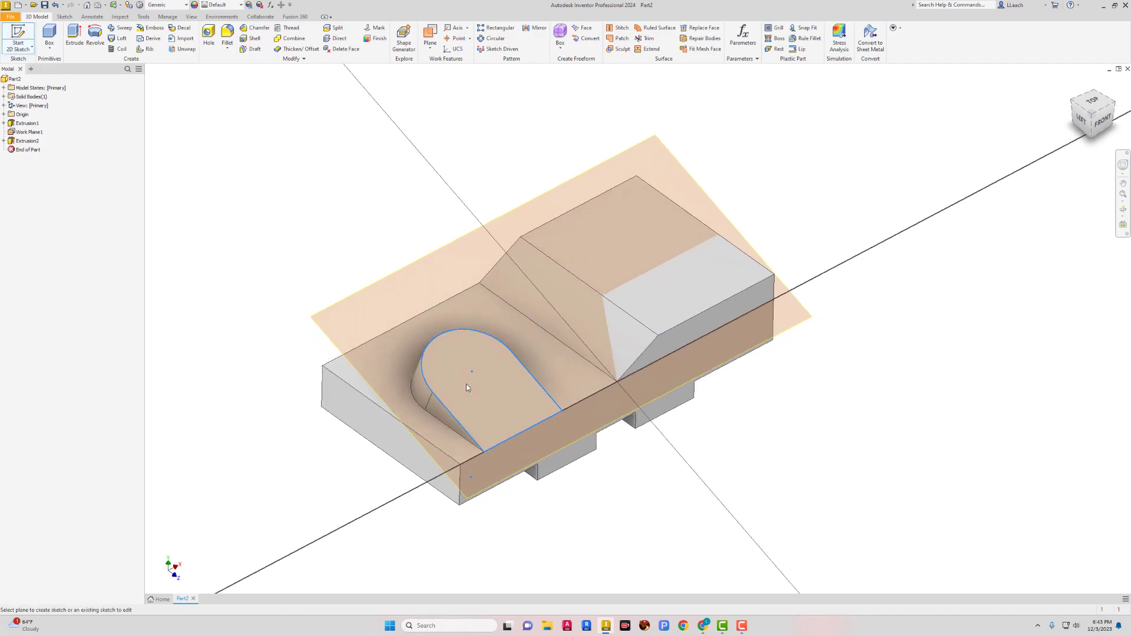
{"action": "scroll", "coordinate": [524, 353], "scroll_direction": "up", "scroll_amount": 3}
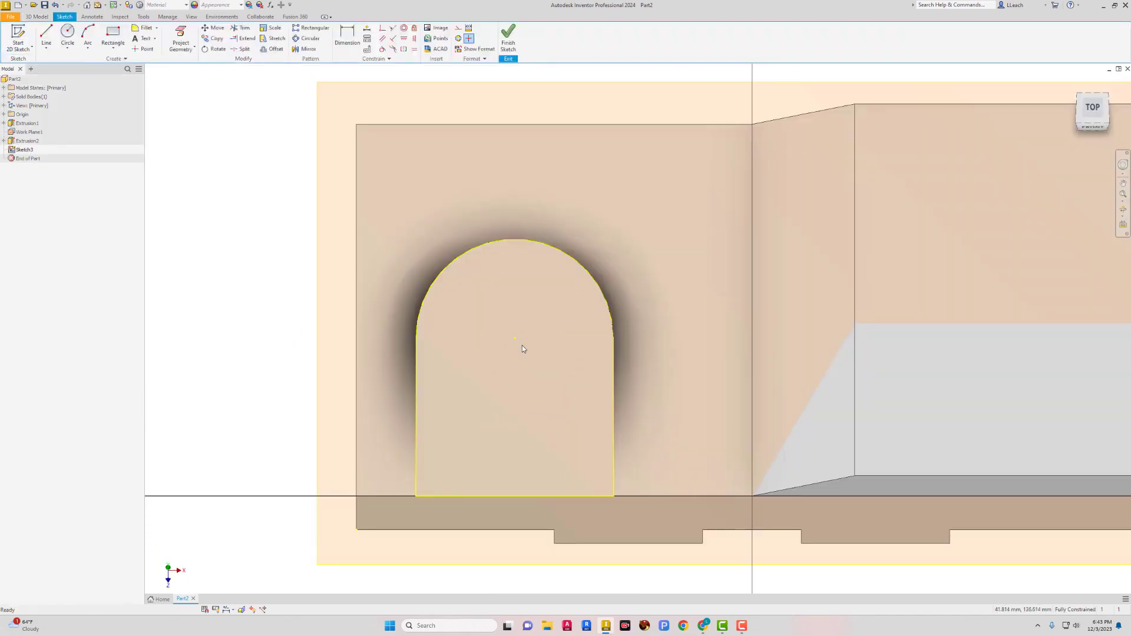
- Draw a 25 mm diameter circle centred on the boss's arc centre
{"action": "left_click", "coordinate": [67, 52]}
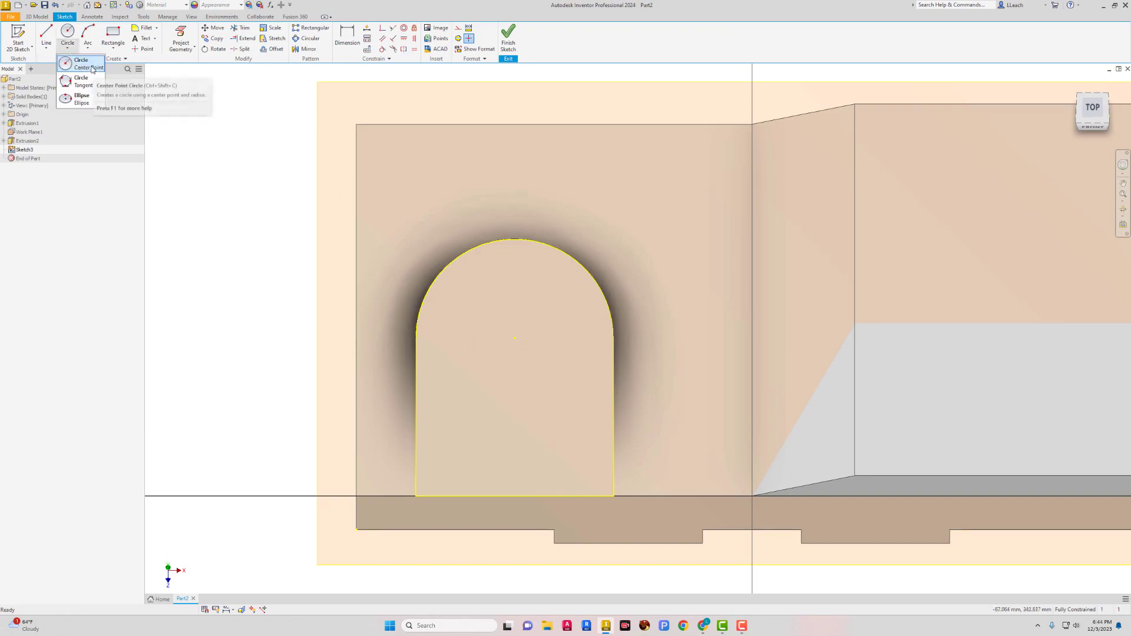
{"action": "left_click", "coordinate": [81, 63]}
{"action": "left_click", "coordinate": [514, 337]}
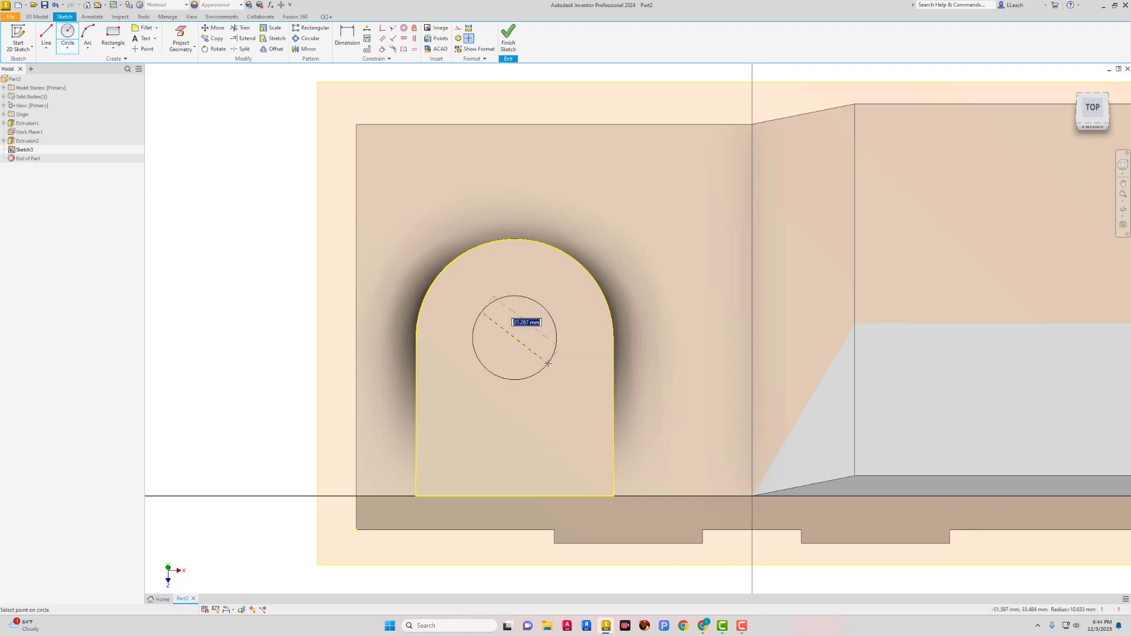
{"action": "type", "text": "25"}
{"action": "key", "text": "Return"}
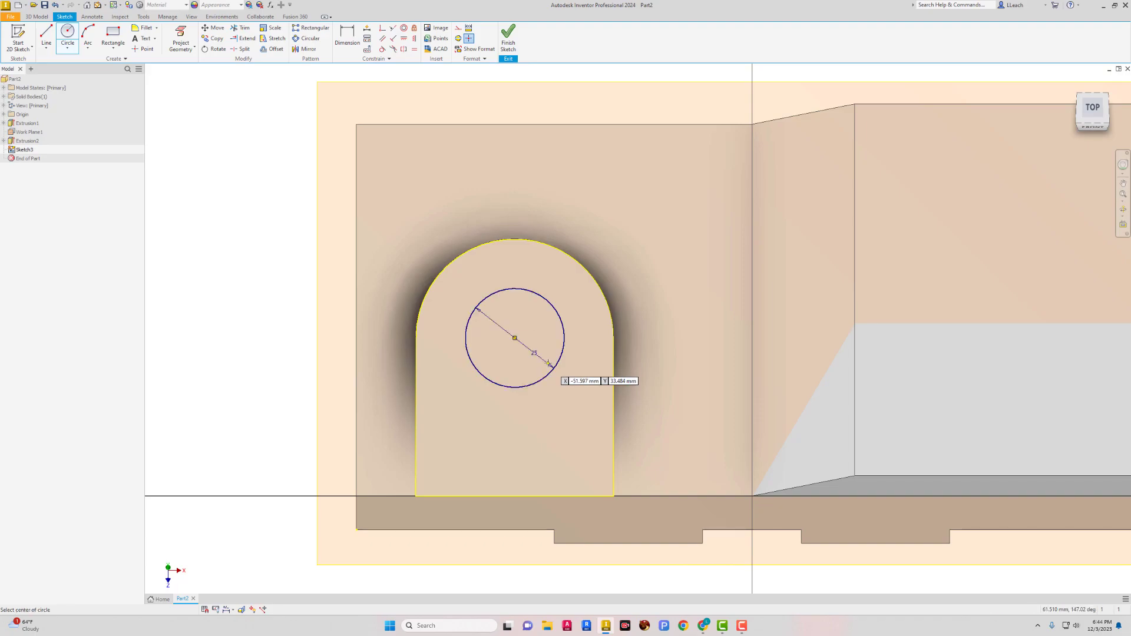
- Draw a concentric 12 mm diameter circle inside the 25 mm circle and finish the sketch
{"action": "left_click", "coordinate": [515, 339]}
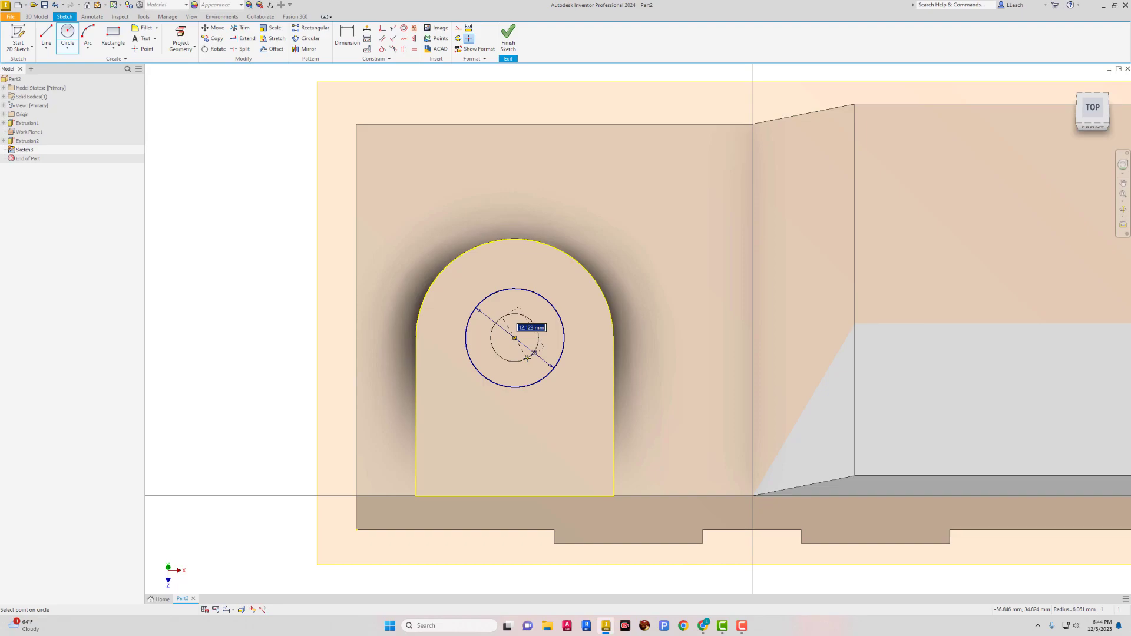
{"action": "type", "text": "12"}
{"action": "key", "text": "Return"}
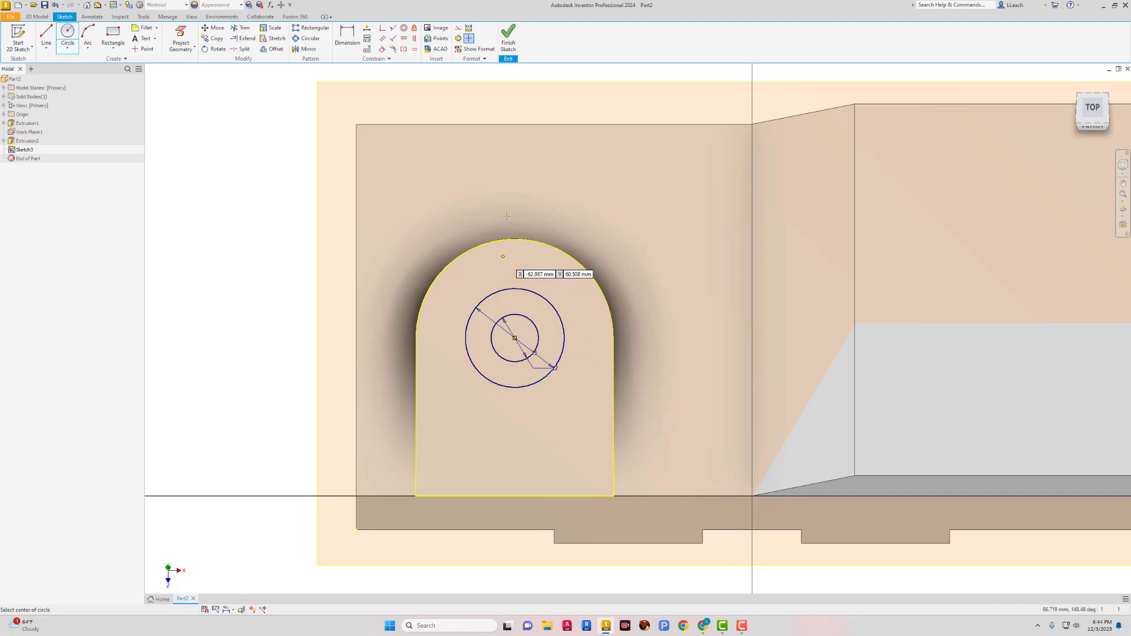
{"action": "left_click", "coordinate": [509, 47]}
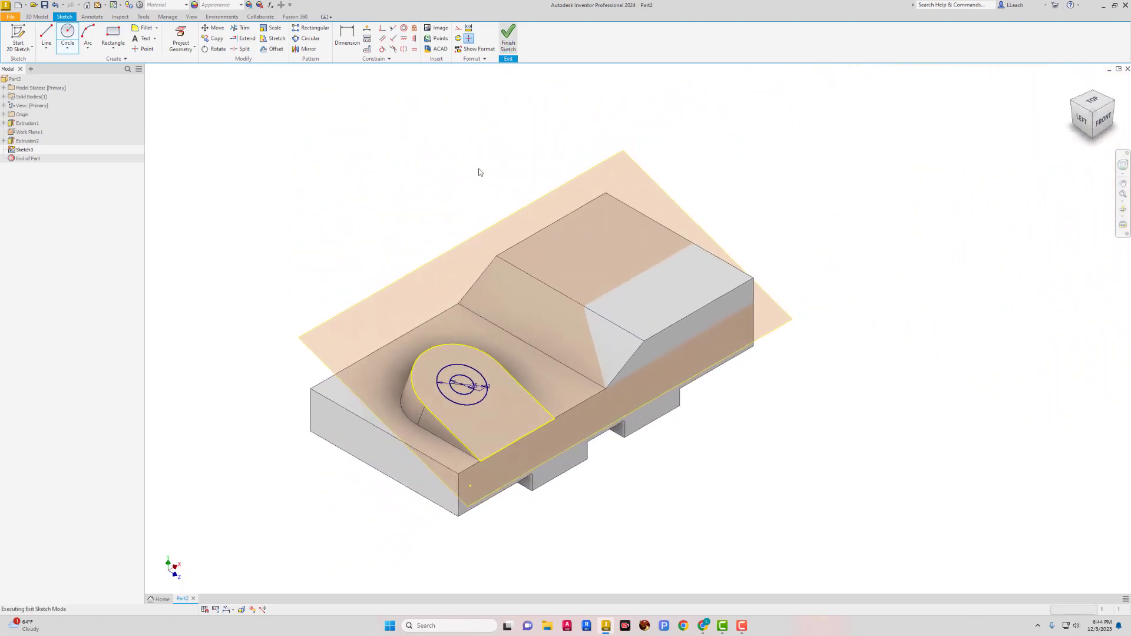
- Cut the 12 mm circle through all of the part with a symmetric extrusion
{"action": "scroll", "coordinate": [475, 372], "scroll_direction": "down", "scroll_amount": 5}
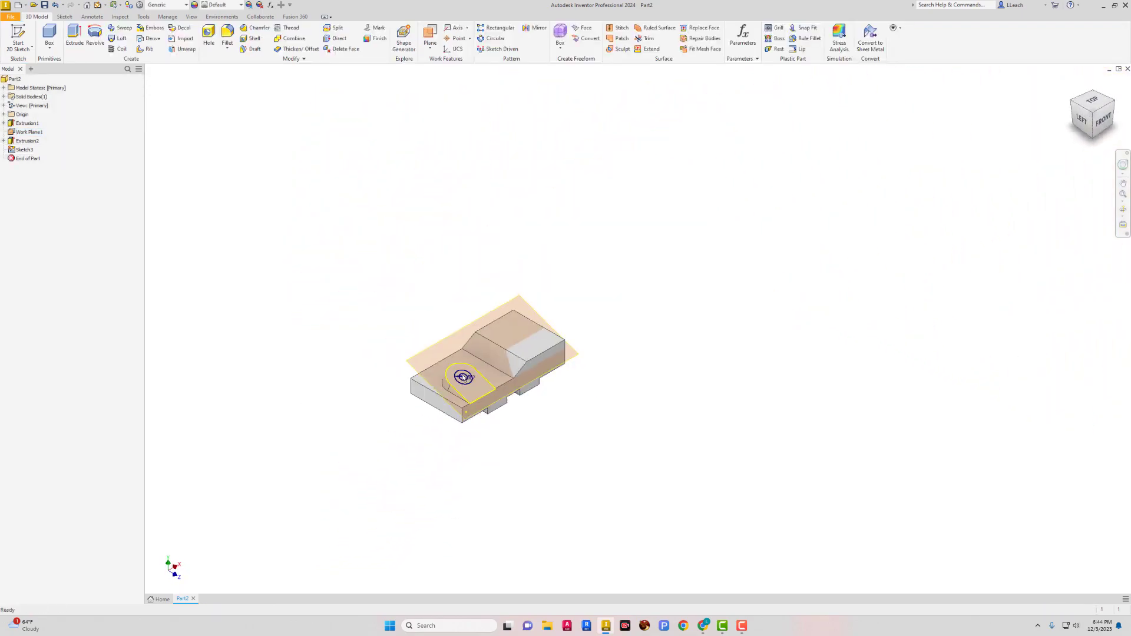
{"action": "scroll", "coordinate": [471, 377], "scroll_direction": "up", "scroll_amount": 7}
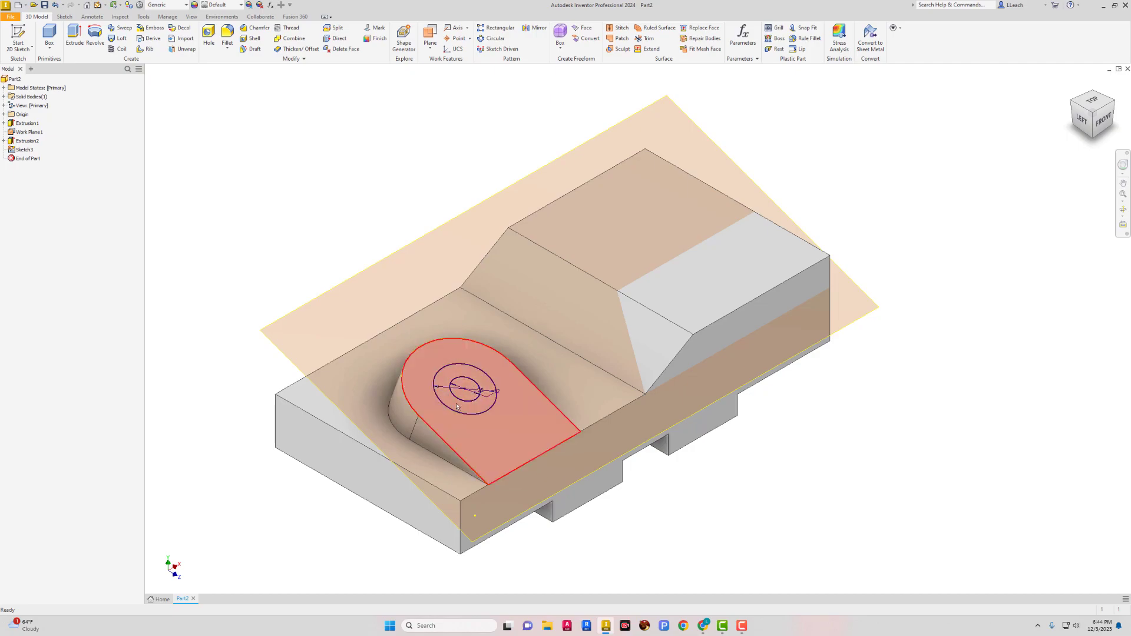
{"action": "left_click", "coordinate": [499, 376]}
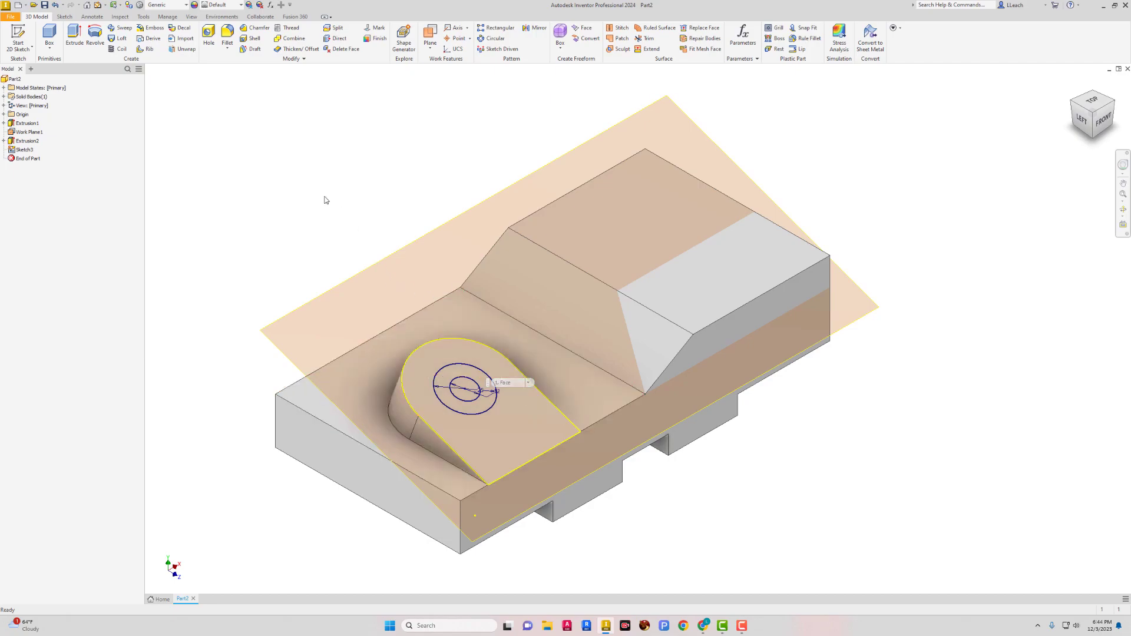
{"action": "left_click", "coordinate": [73, 34]}
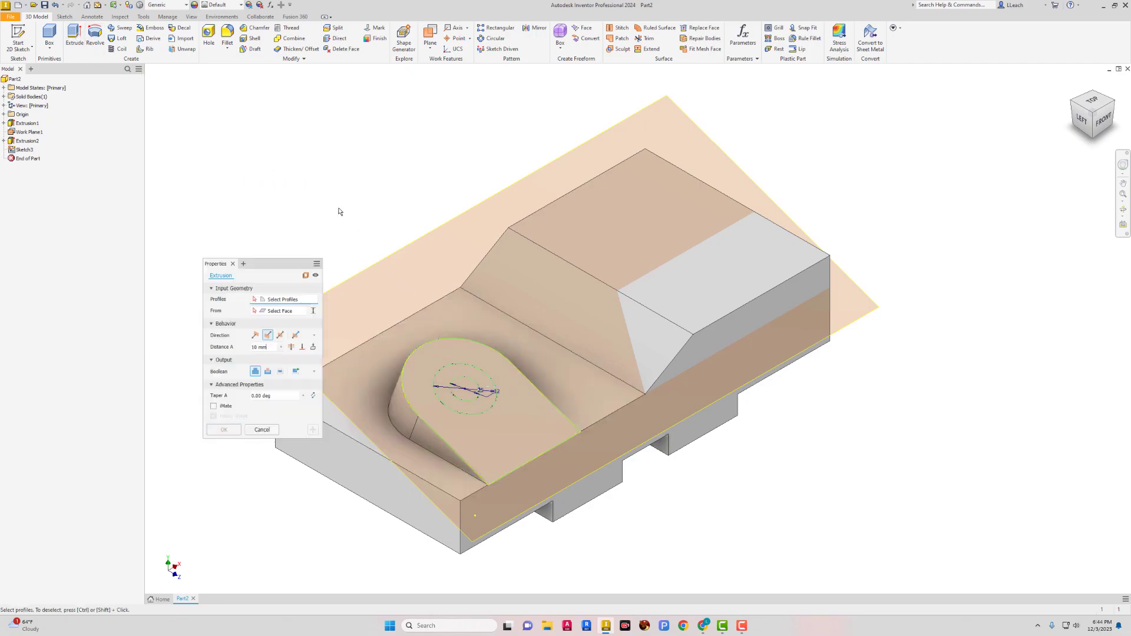
{"action": "left_click", "coordinate": [468, 388]}
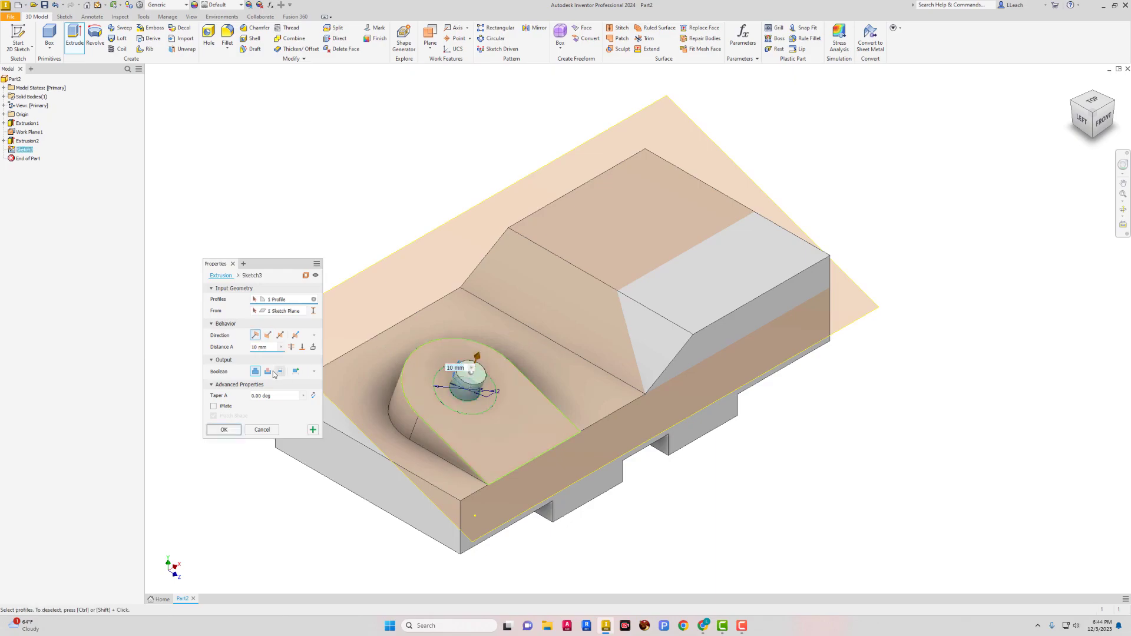
{"action": "left_click", "coordinate": [269, 372]}
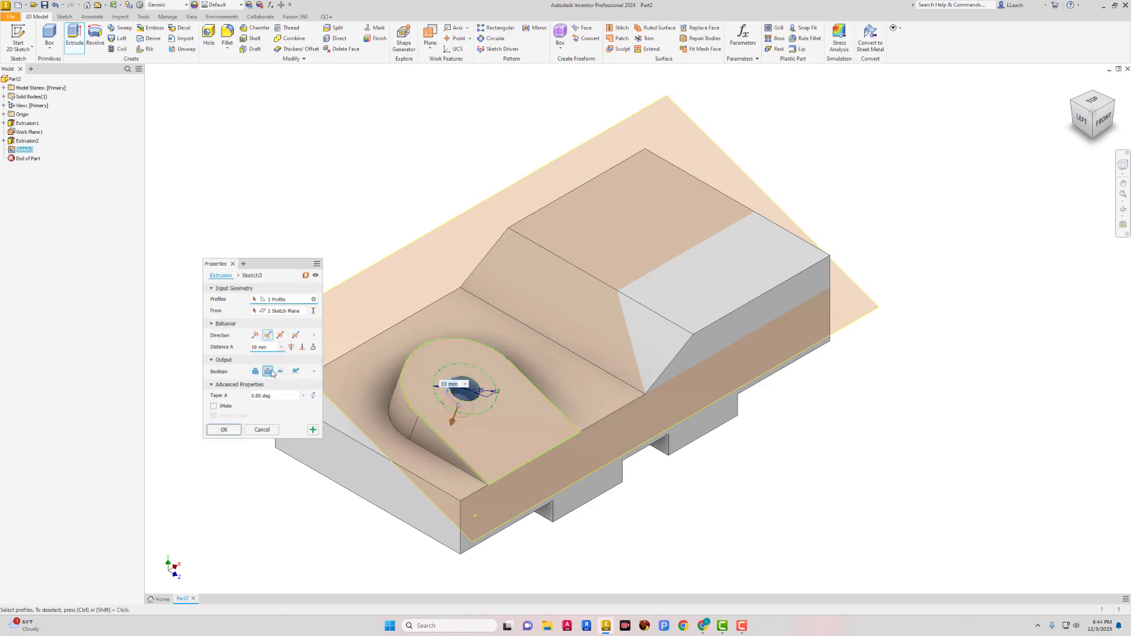
{"action": "left_click", "coordinate": [281, 335]}
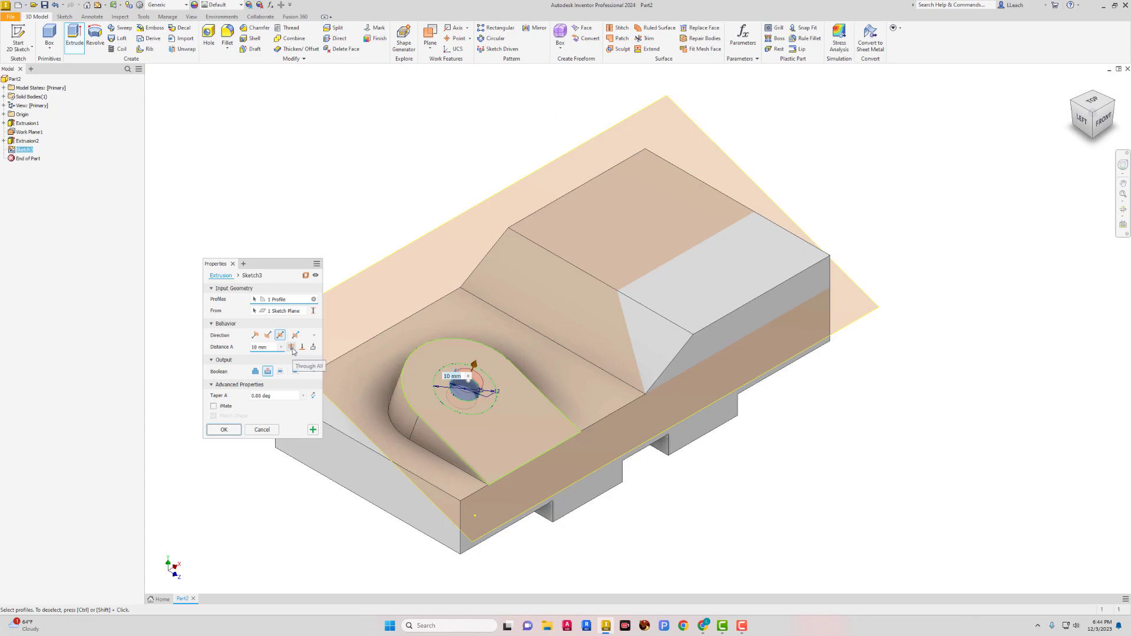
{"action": "left_click", "coordinate": [292, 347]}
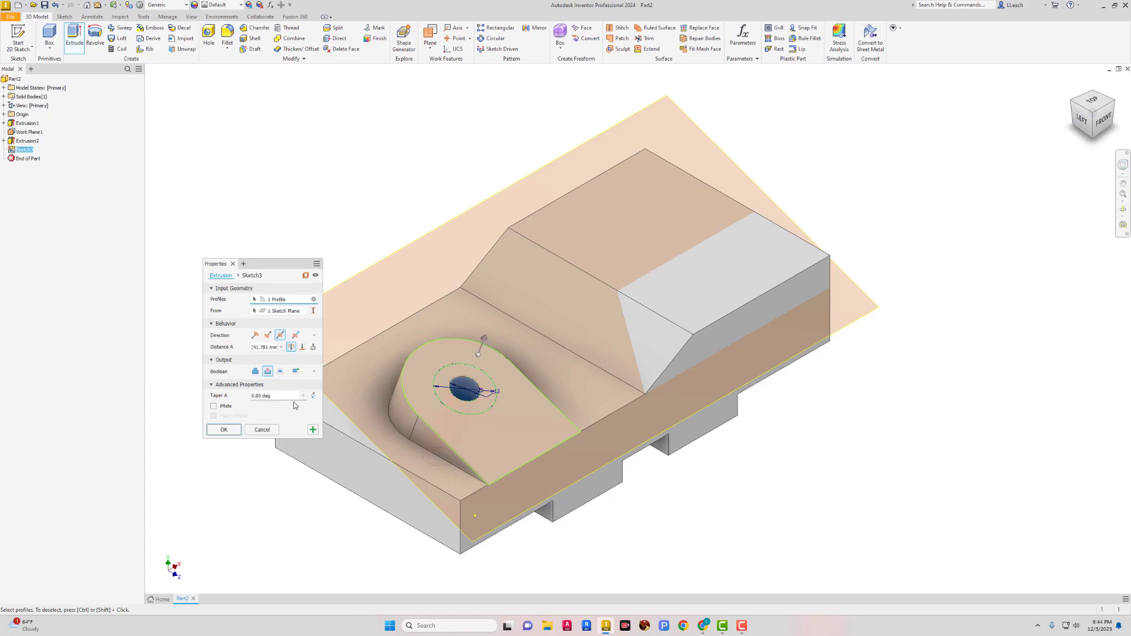
{"action": "left_click", "coordinate": [228, 430]}
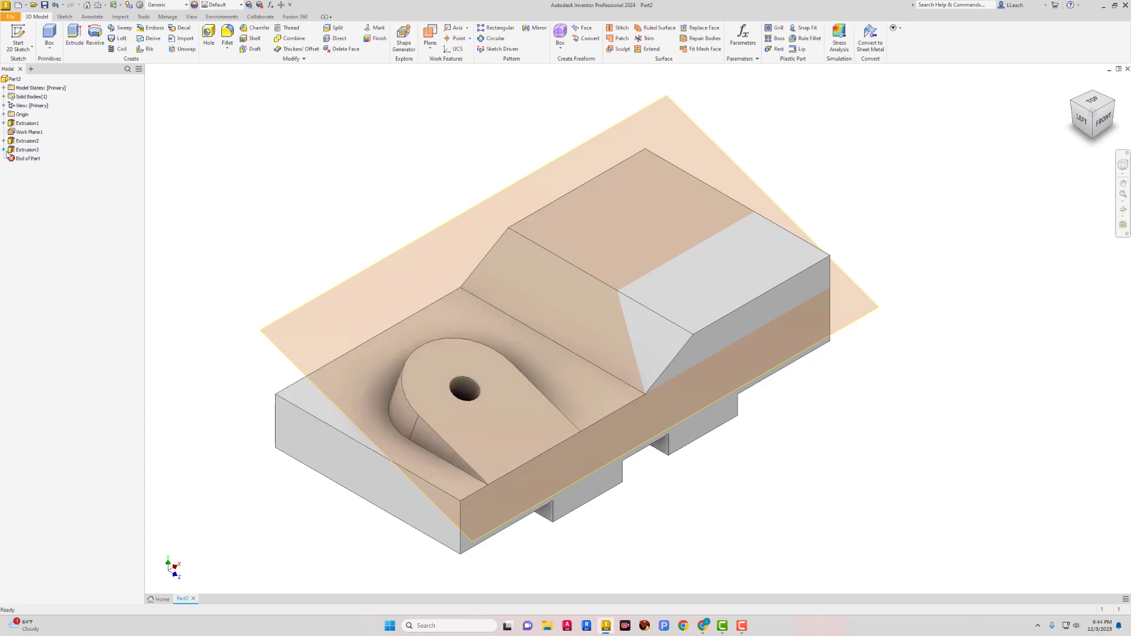
- Make the concentric-circle sketch used by the 12 mm hole cut visible again
{"action": "left_click", "coordinate": [4, 149]}
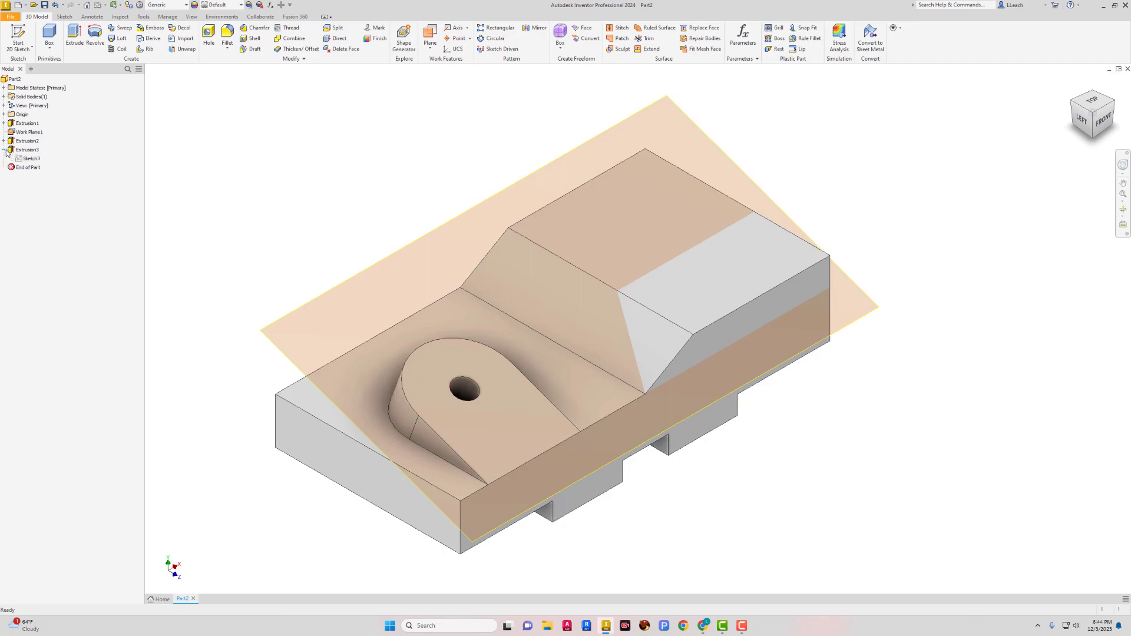
{"action": "right_click", "coordinate": [36, 160]}
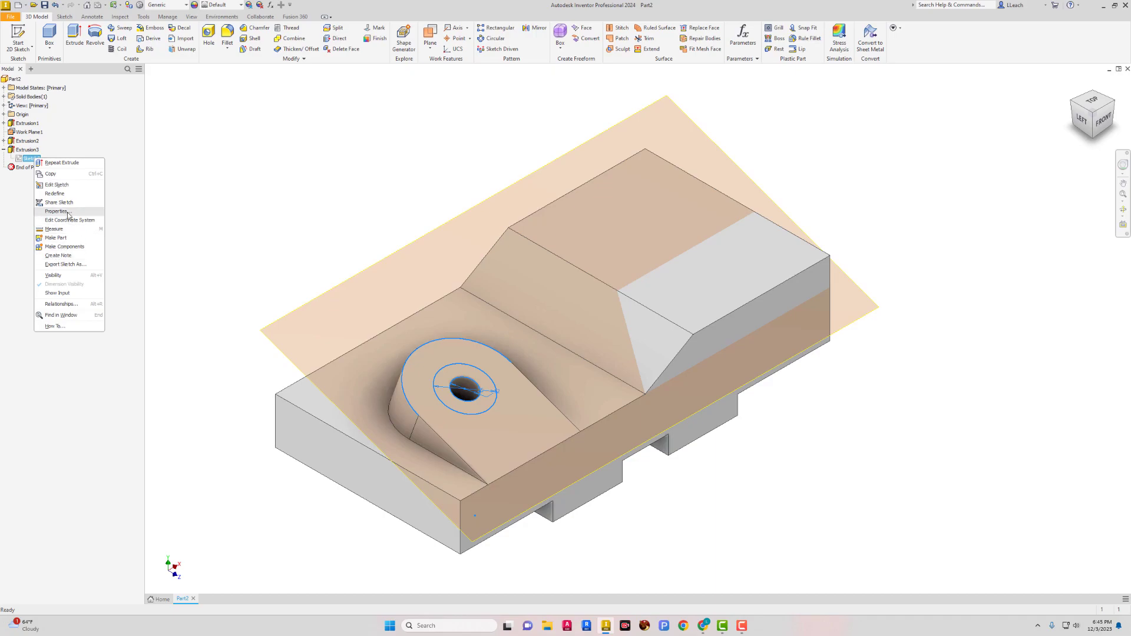
{"action": "left_click", "coordinate": [53, 276]}
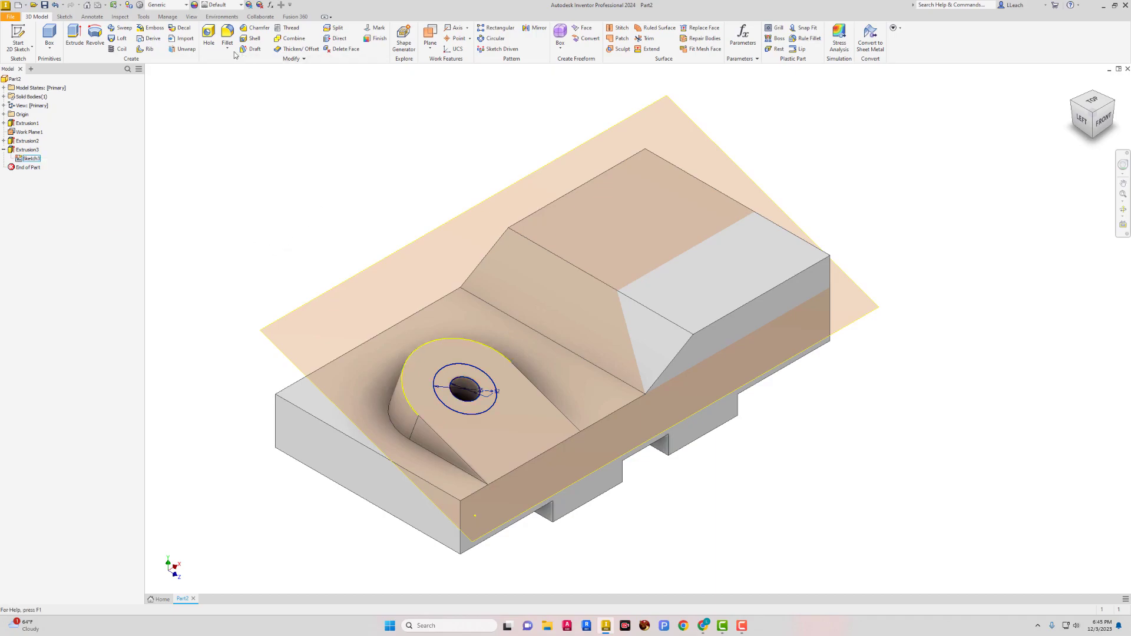
- Extrude the ring between the 12 mm and 25 mm circles 15 mm outward from the angled boss face, joined to the part
{"action": "left_click", "coordinate": [75, 37]}
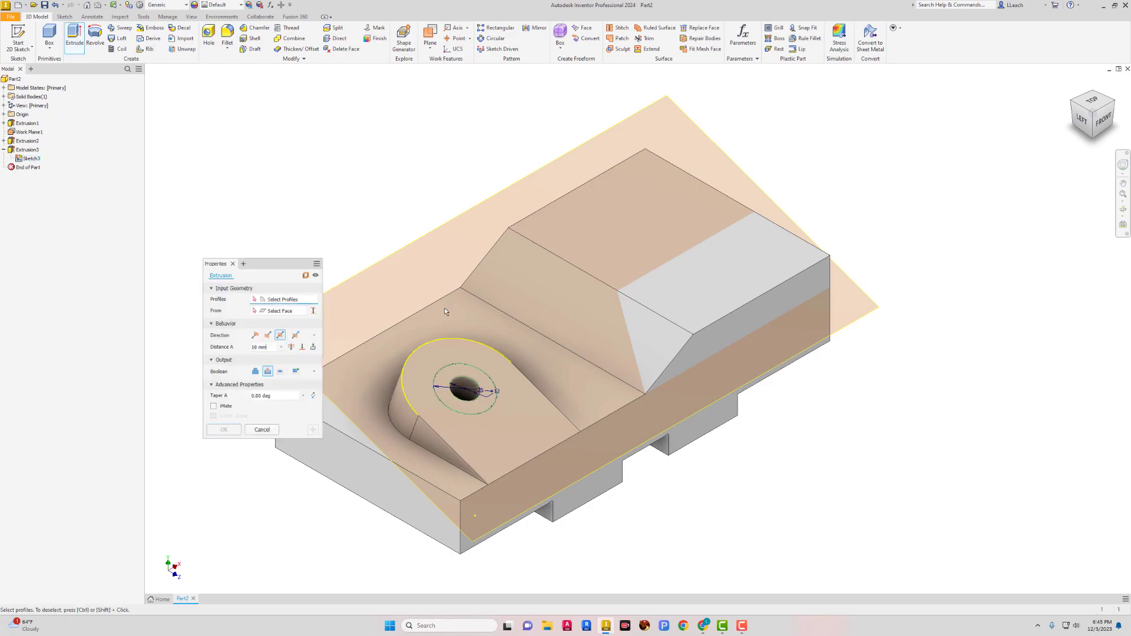
{"action": "left_click", "coordinate": [455, 378]}
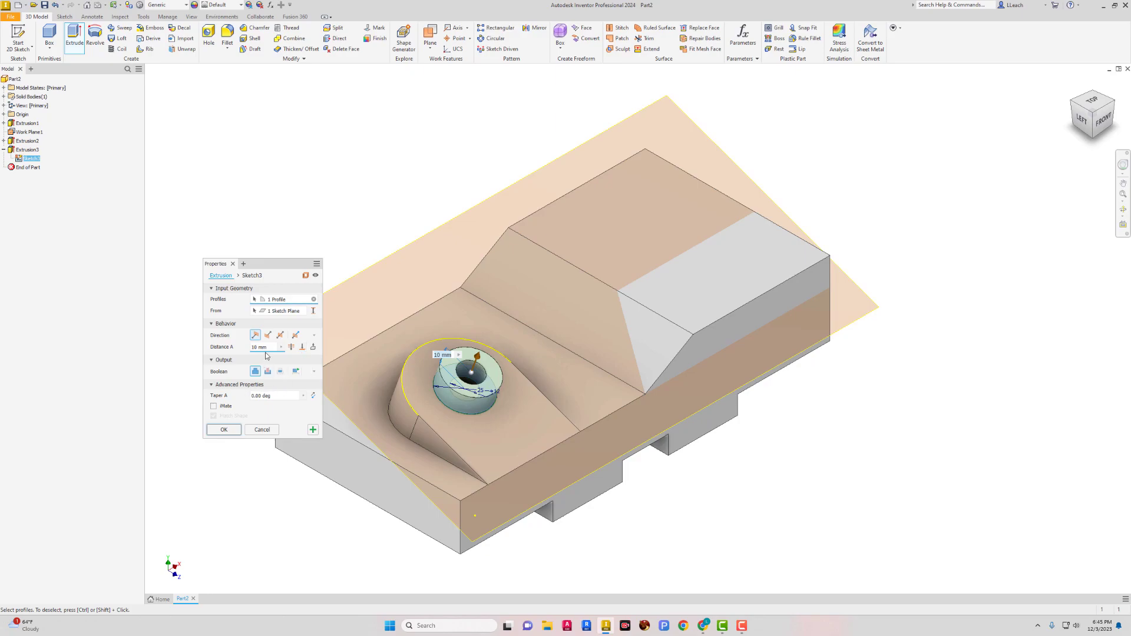
{"action": "double_click", "coordinate": [258, 348]}
{"action": "type", "text": "15"}
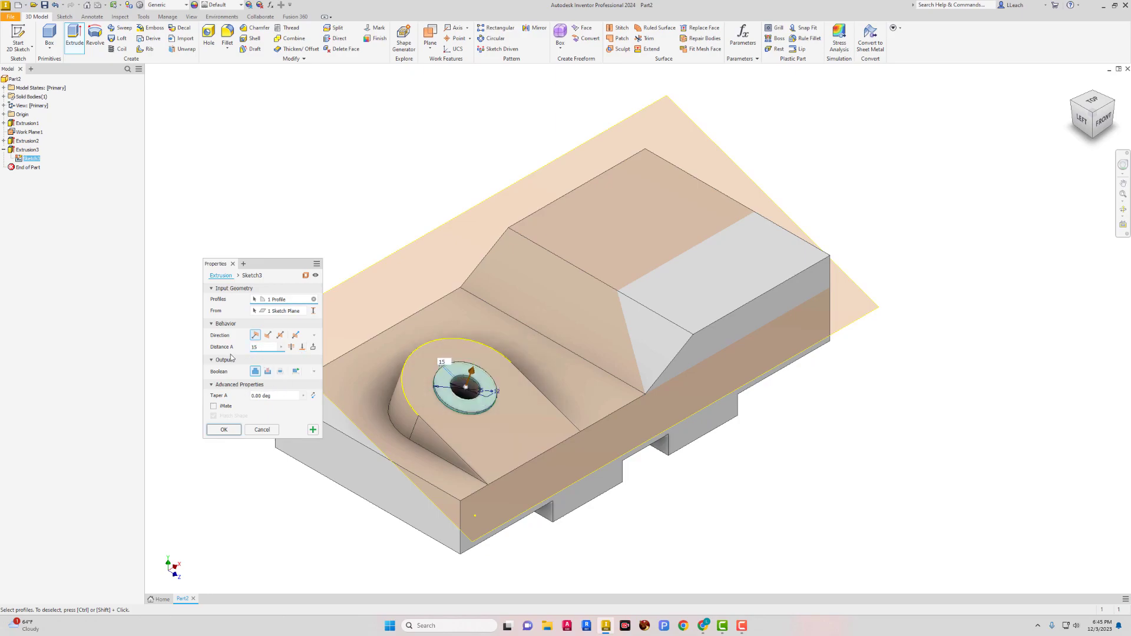
{"action": "left_click", "coordinate": [227, 431]}
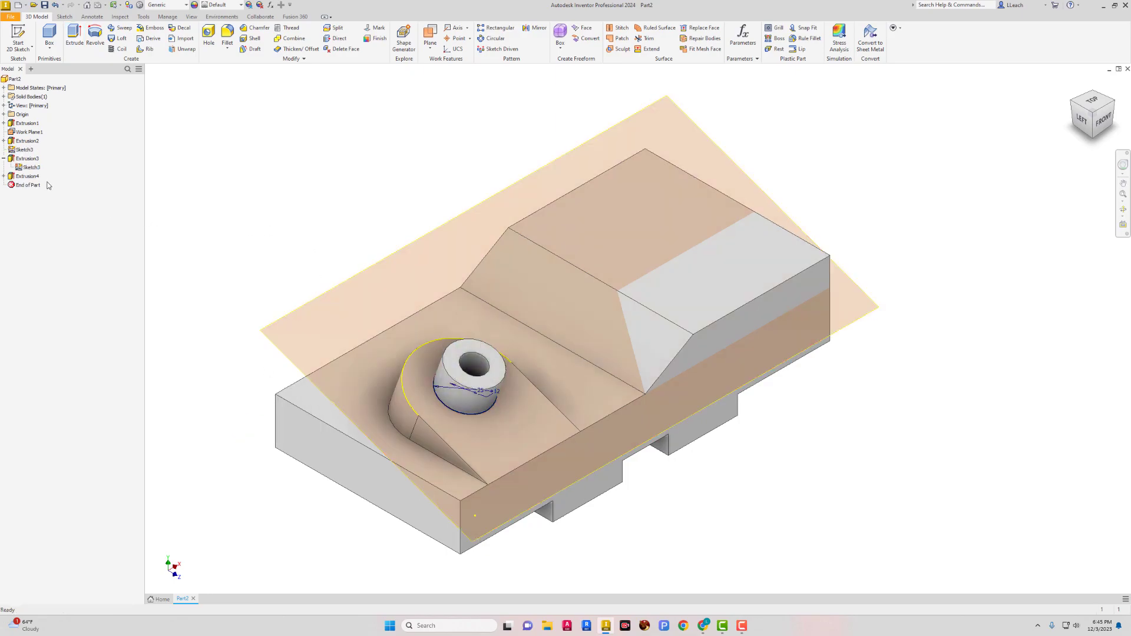
- Hide the shared concentric-circle sketch and the angled work plane
{"action": "left_click", "coordinate": [3, 176]}
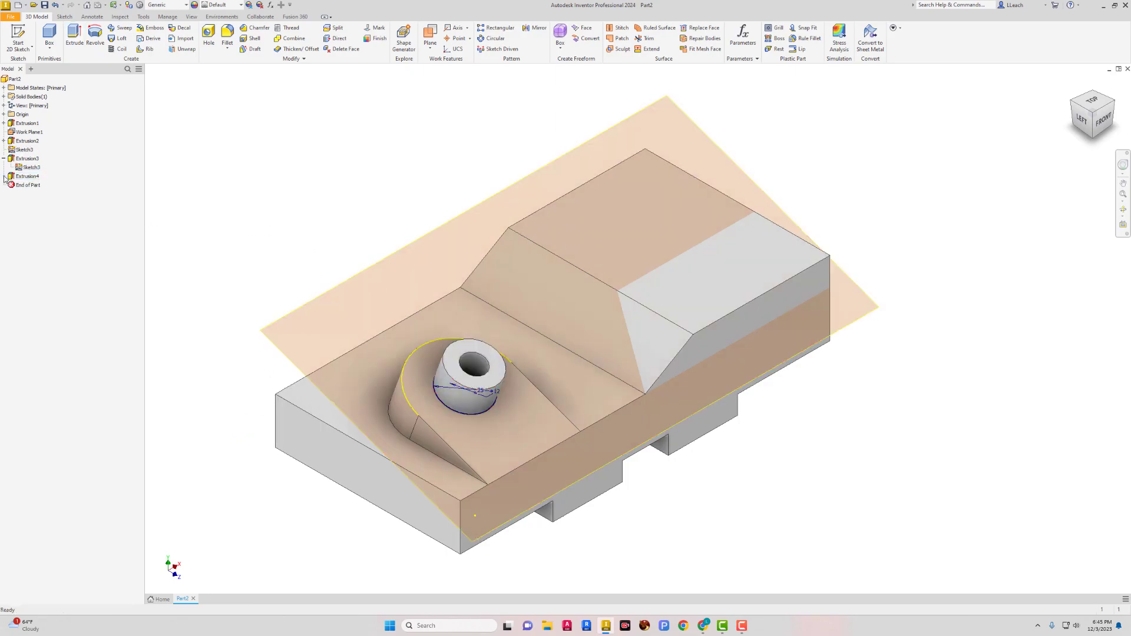
{"action": "right_click", "coordinate": [36, 172]}
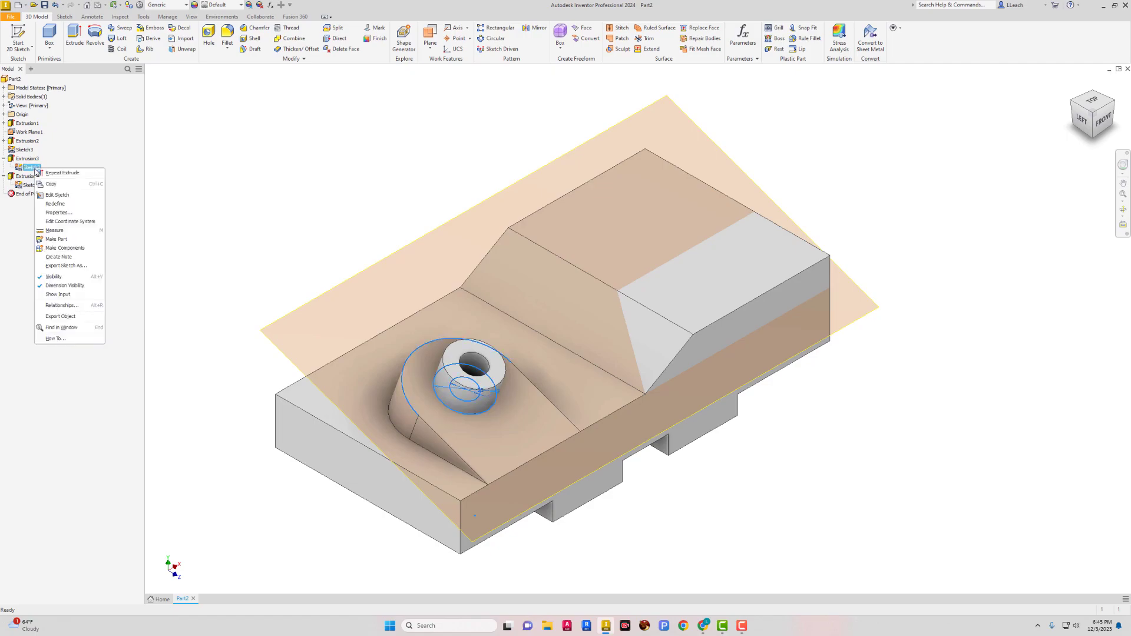
{"action": "left_click", "coordinate": [53, 277]}
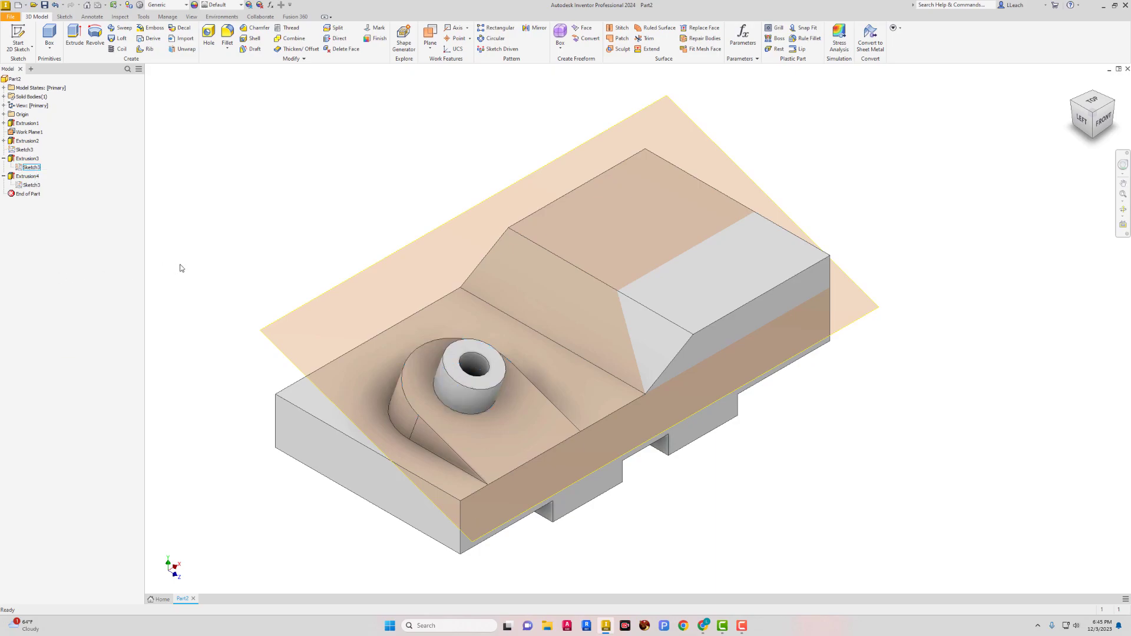
{"action": "middle_click_drag", "start_coordinate": [245, 223], "coordinate": [274, 244]}
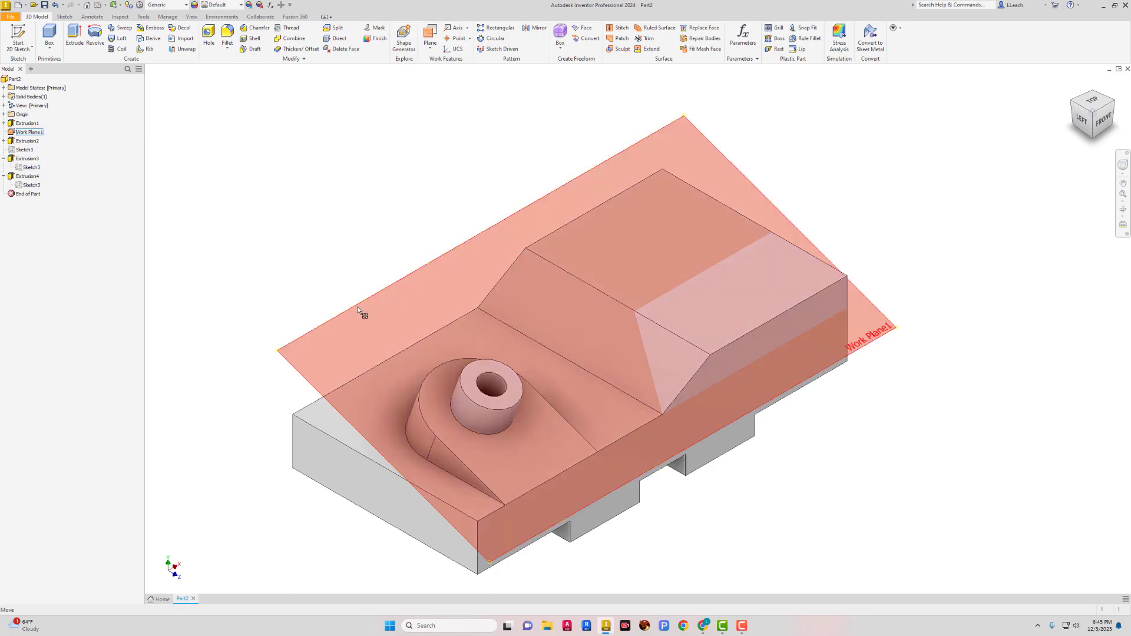
{"action": "right_click", "coordinate": [35, 136]}
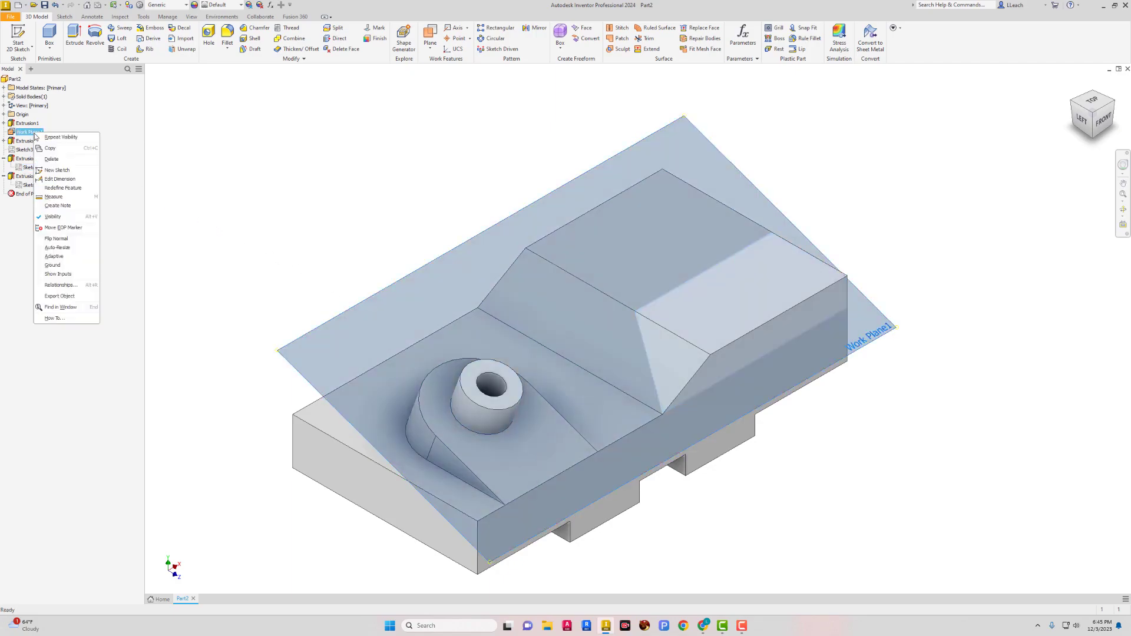
{"action": "left_click", "coordinate": [53, 218]}
{"action": "middle_click_drag", "start_coordinate": [357, 216], "coordinate": [424, 186]}
{"action": "left_click", "coordinate": [738, 255]}
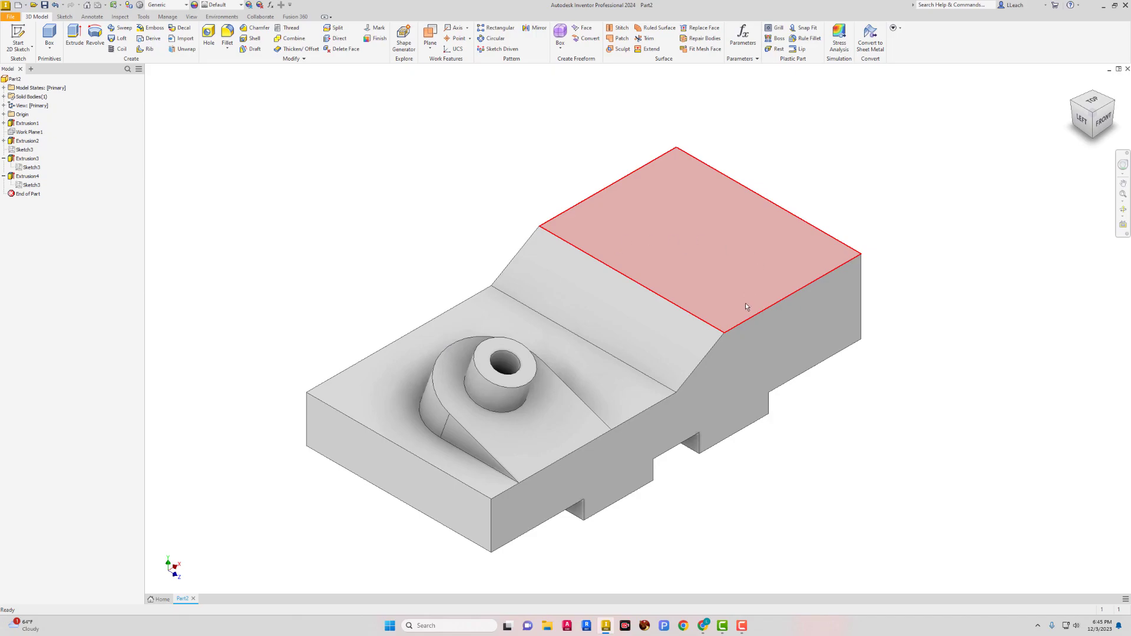
{"action": "mouse_move", "coordinate": [726, 280]}
{"action": "middle_mouse_down"}
{"action": "mouse_move", "coordinate": [713, 296]}
{"action": "mouse_move", "coordinate": [729, 294]}
{"action": "middle_mouse_up"}
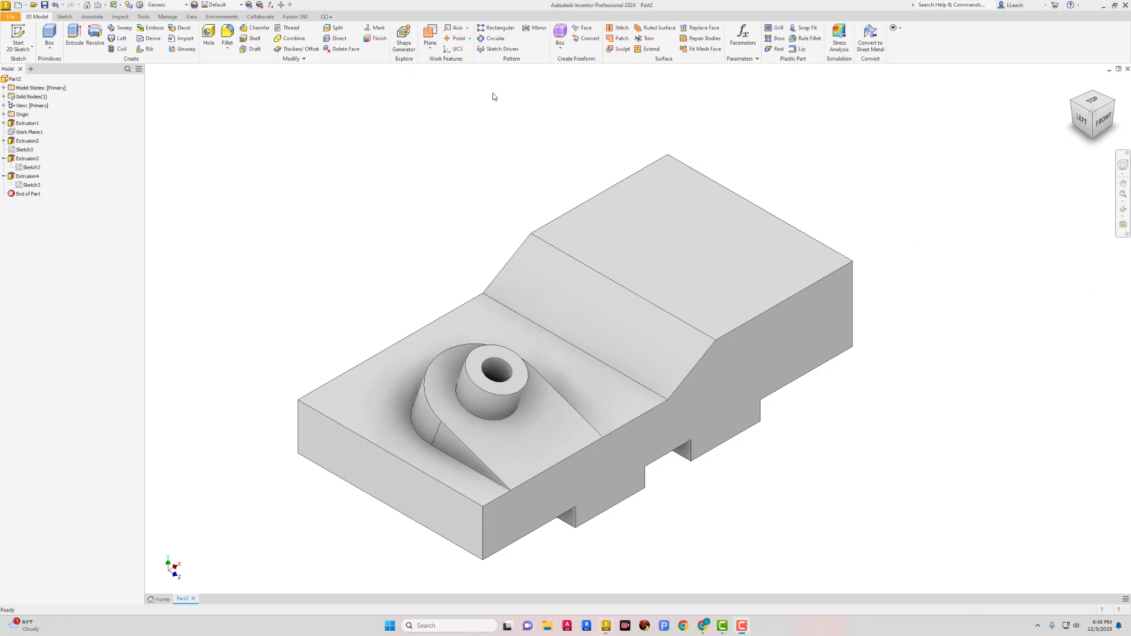
- Start a new 2D sketch on the part's long front face
{"action": "left_click", "coordinate": [18, 37]}
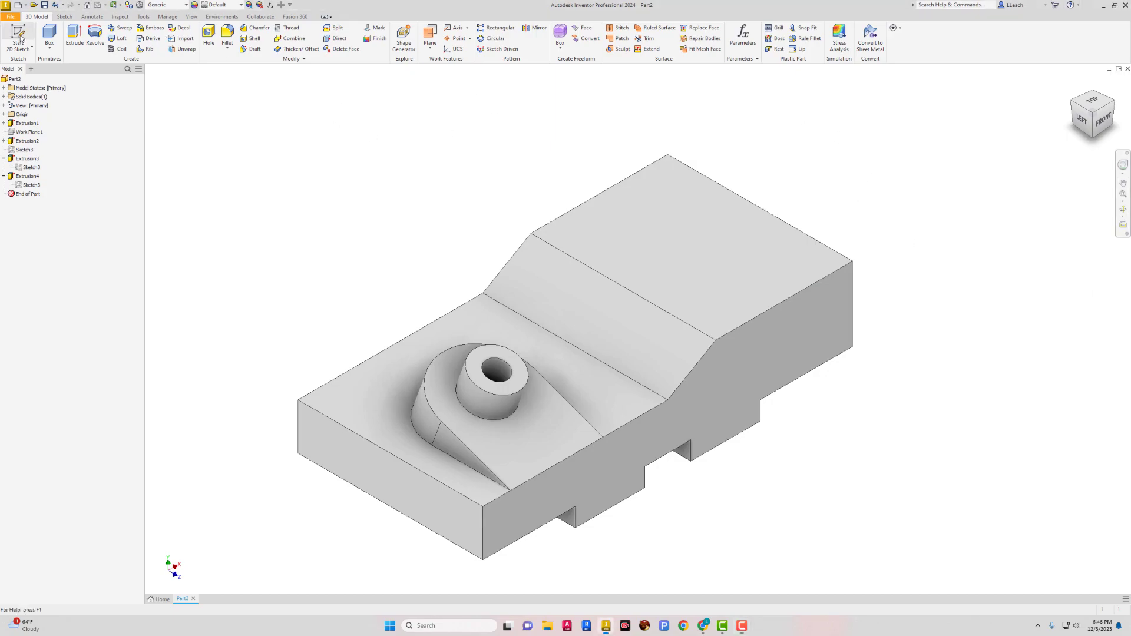
{"action": "left_click", "coordinate": [759, 364]}
{"action": "middle_click_drag", "start_coordinate": [698, 364], "coordinate": [684, 373]}
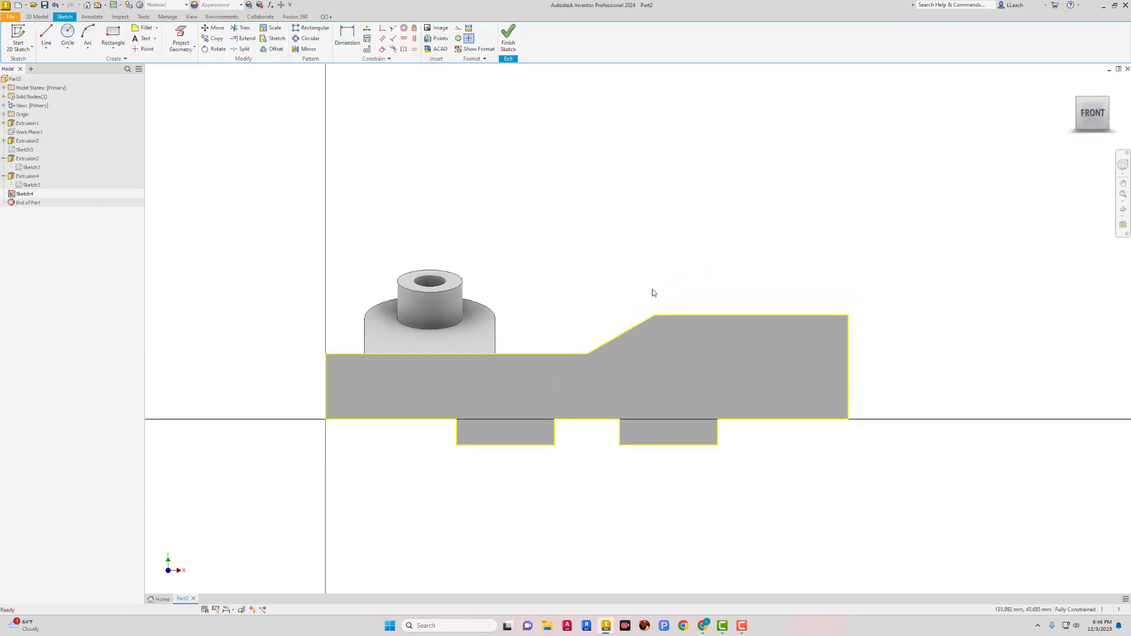
- Draw a 60 mm line leftward along the raised block's top edge, starting at its upper right corner
{"action": "left_click", "coordinate": [46, 52]}
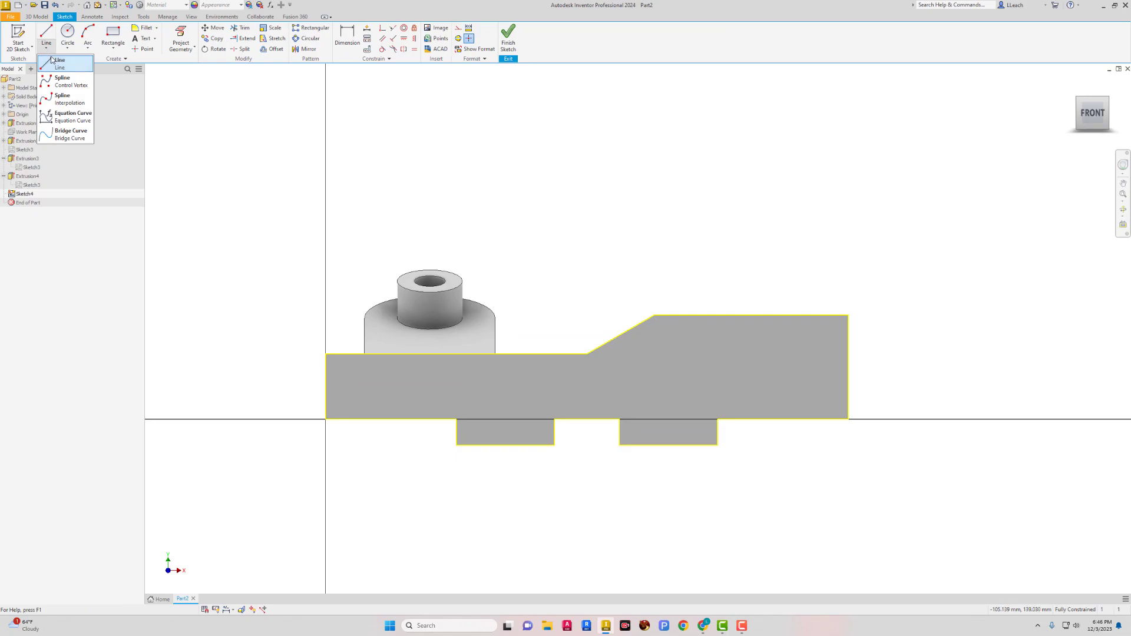
{"action": "left_click", "coordinate": [49, 68]}
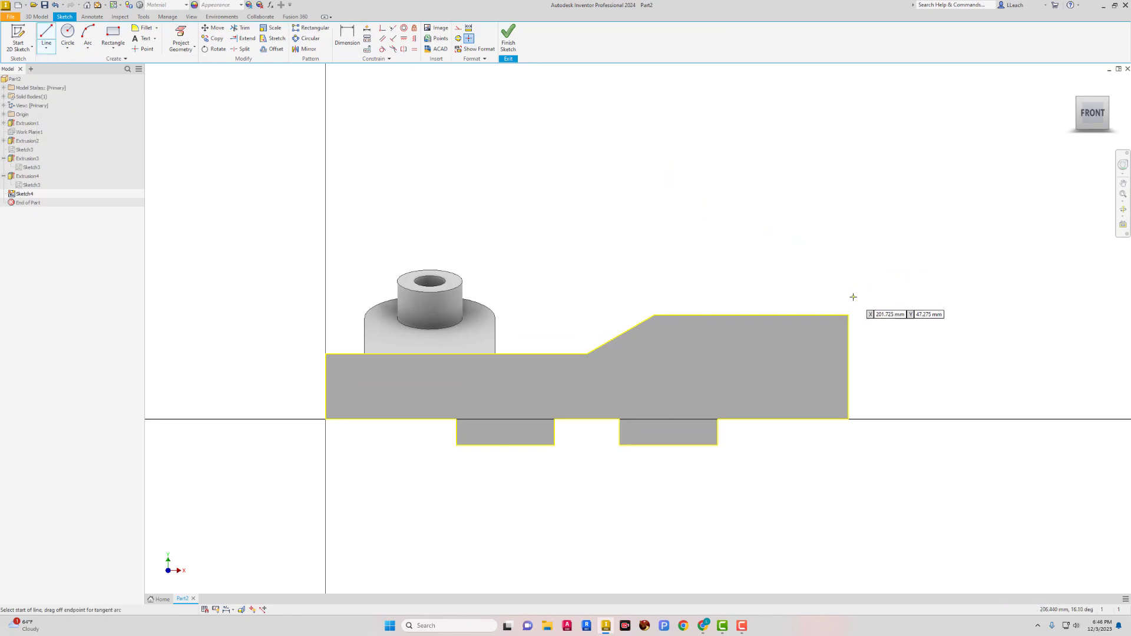
{"action": "left_click", "coordinate": [847, 315]}
{"action": "left_click_drag", "start_coordinate": [847, 312], "coordinate": [751, 314]}
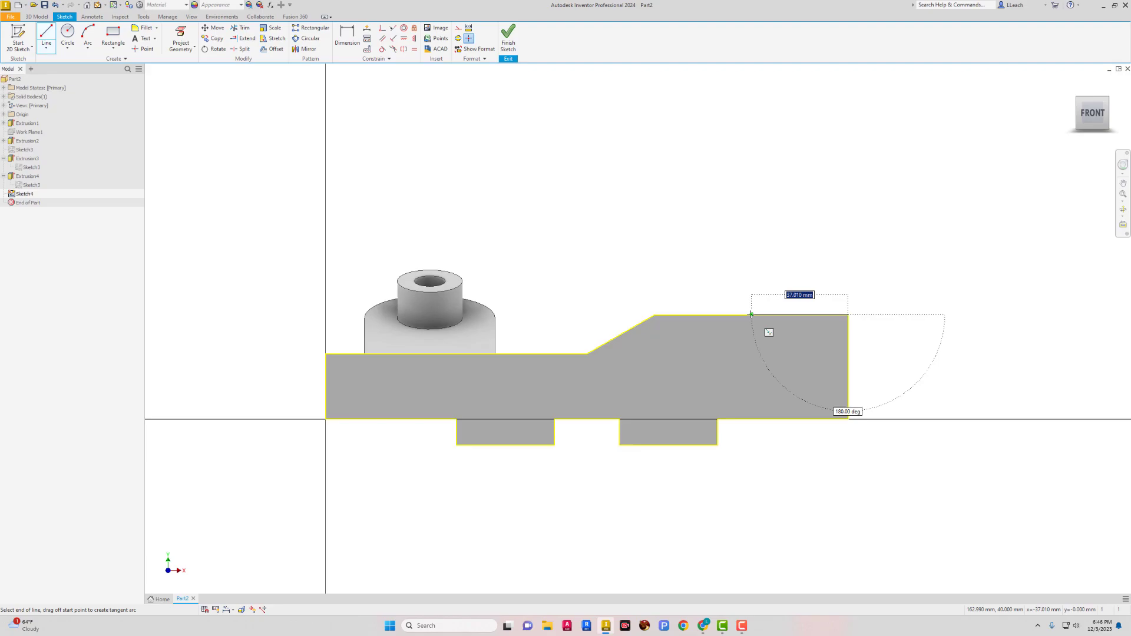
{"action": "type", "text": "60"}
{"action": "key", "text": "Return"}
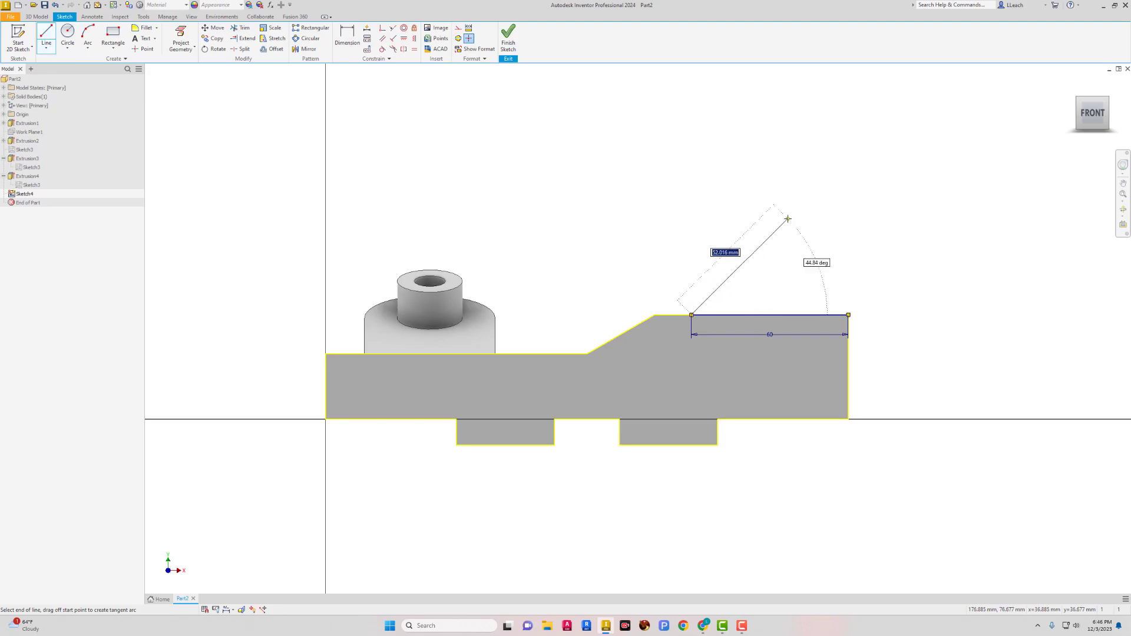
{"action": "key", "text": "Escape"}
- Convert the 60 mm line on the raised block's top edge to construction geometry
{"action": "left_click_drag", "start_coordinate": [682, 278], "coordinate": [861, 326]}
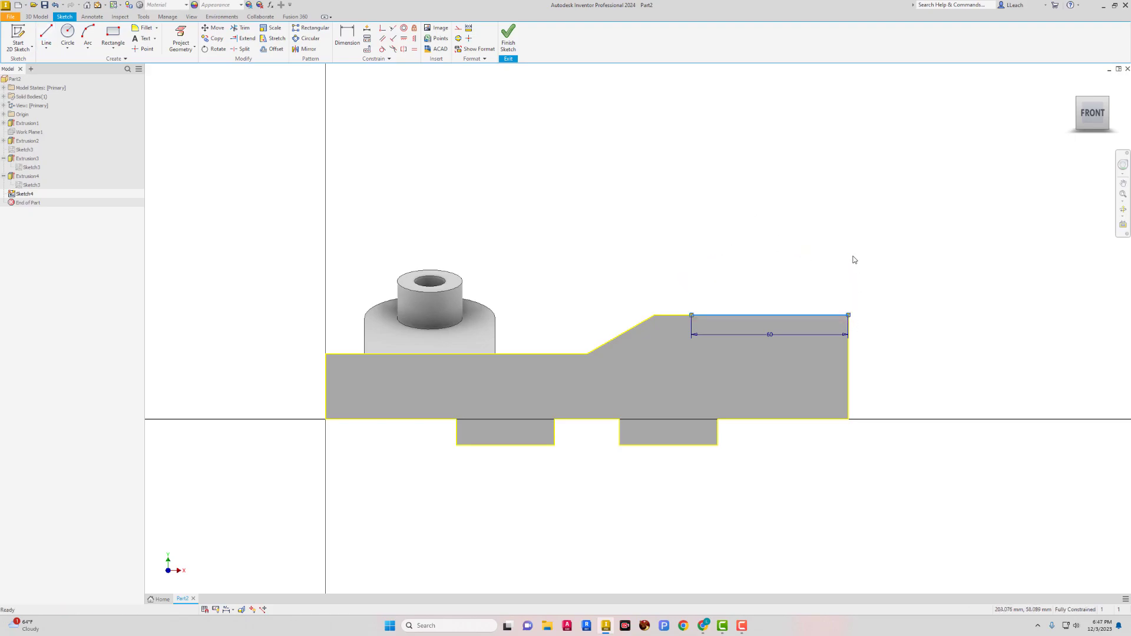
{"action": "left_click", "coordinate": [459, 31]}
{"action": "left_click", "coordinate": [555, 106]}
- Draw a 45 mm vertical line up from the lower step's top edge and a horizontal line about 70 mm long rightward from its upper end
{"action": "left_click", "coordinate": [46, 36]}
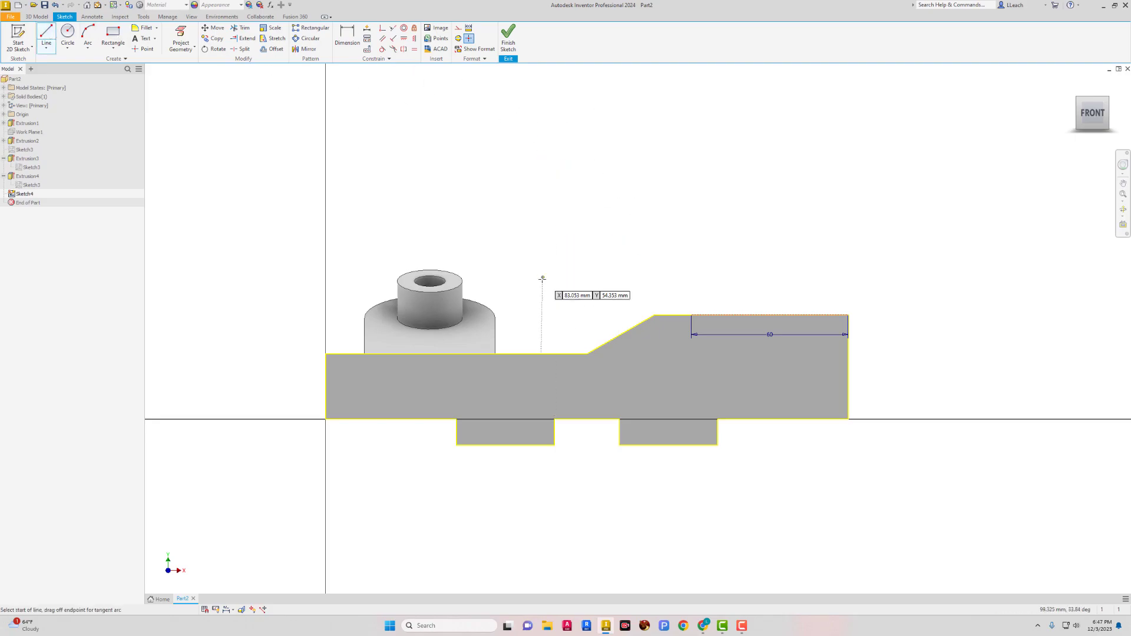
{"action": "left_click", "coordinate": [535, 354]}
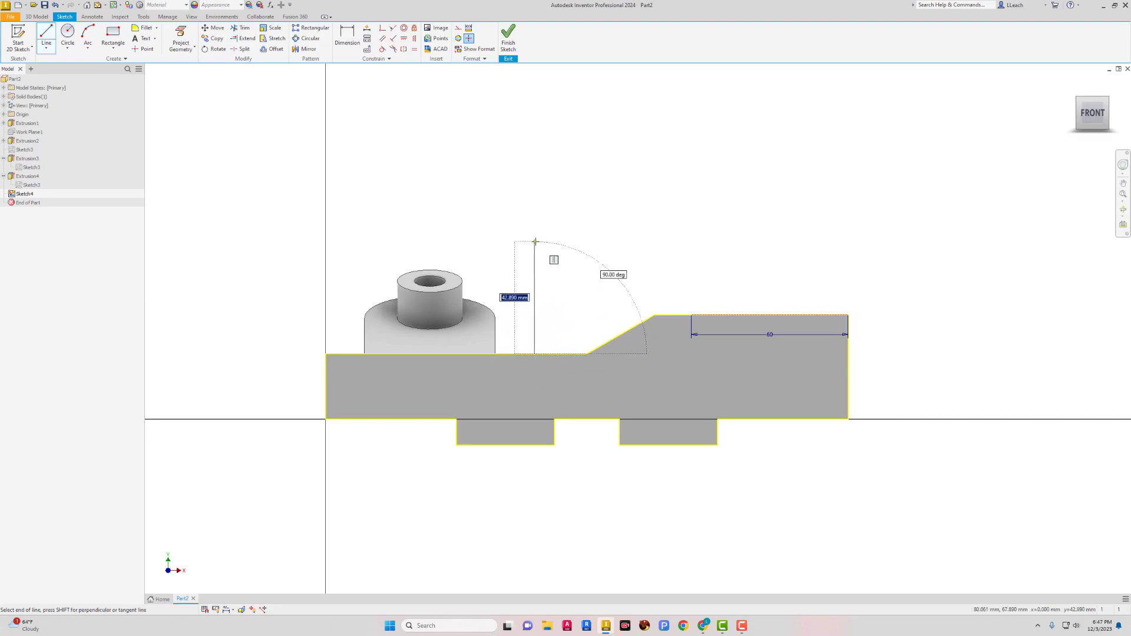
{"action": "type", "text": "45"}
{"action": "key", "text": "Return"}
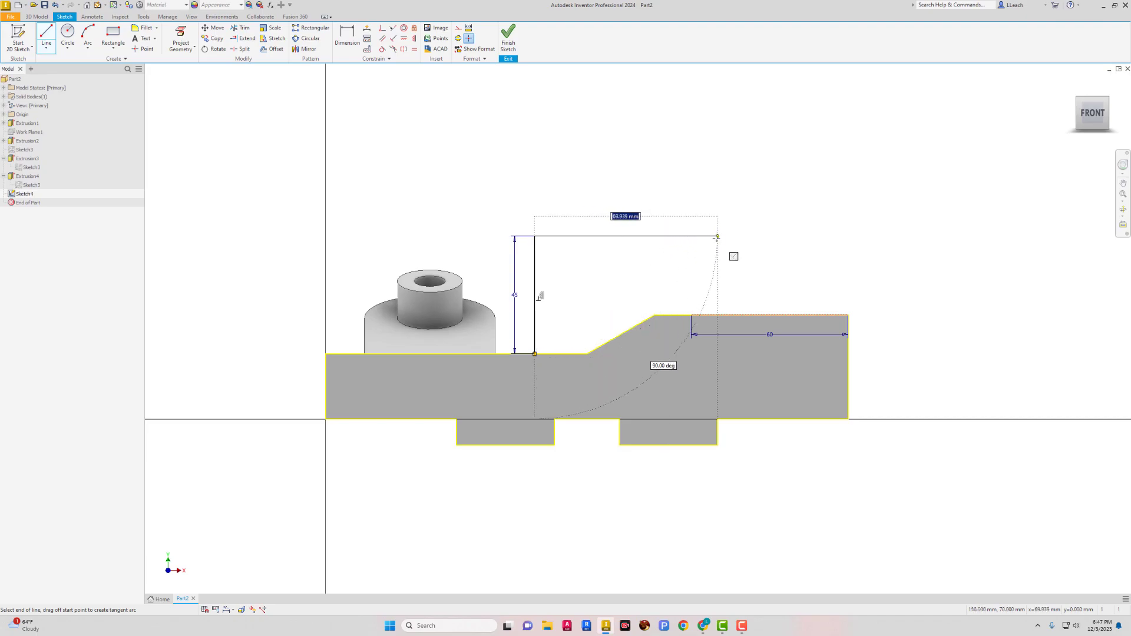
{"action": "left_click", "coordinate": [718, 236]}
{"action": "right_click", "coordinate": [763, 197]}
{"action": "left_click", "coordinate": [786, 195]}
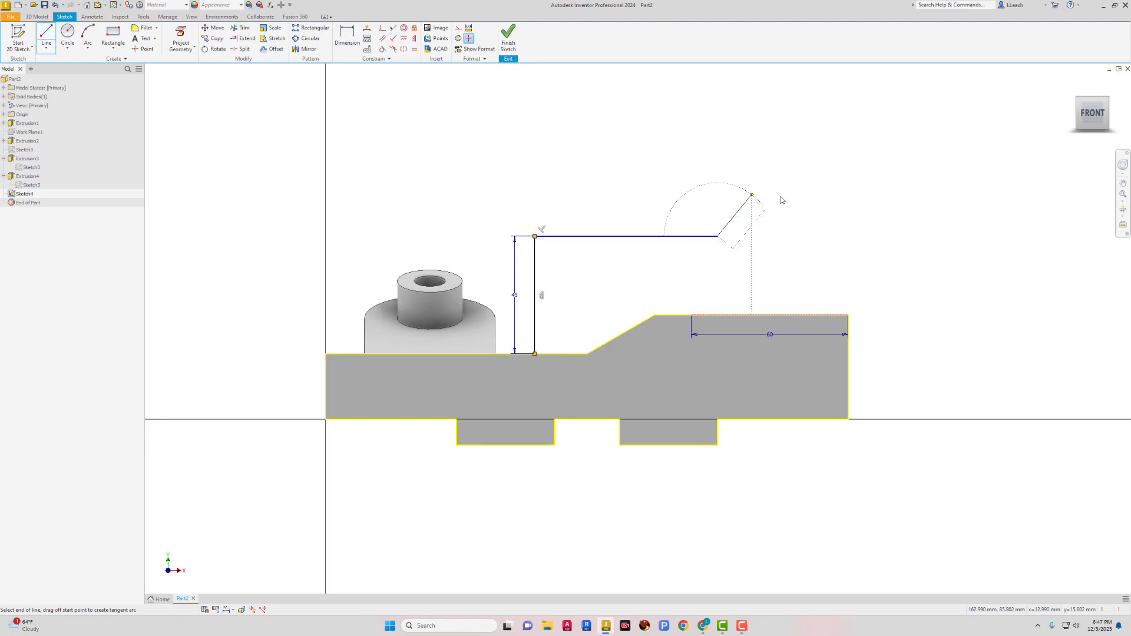
- Convert the 45 mm vertical line and the horizontal line above the part to construction geometry
{"action": "left_click", "coordinate": [536, 277]}
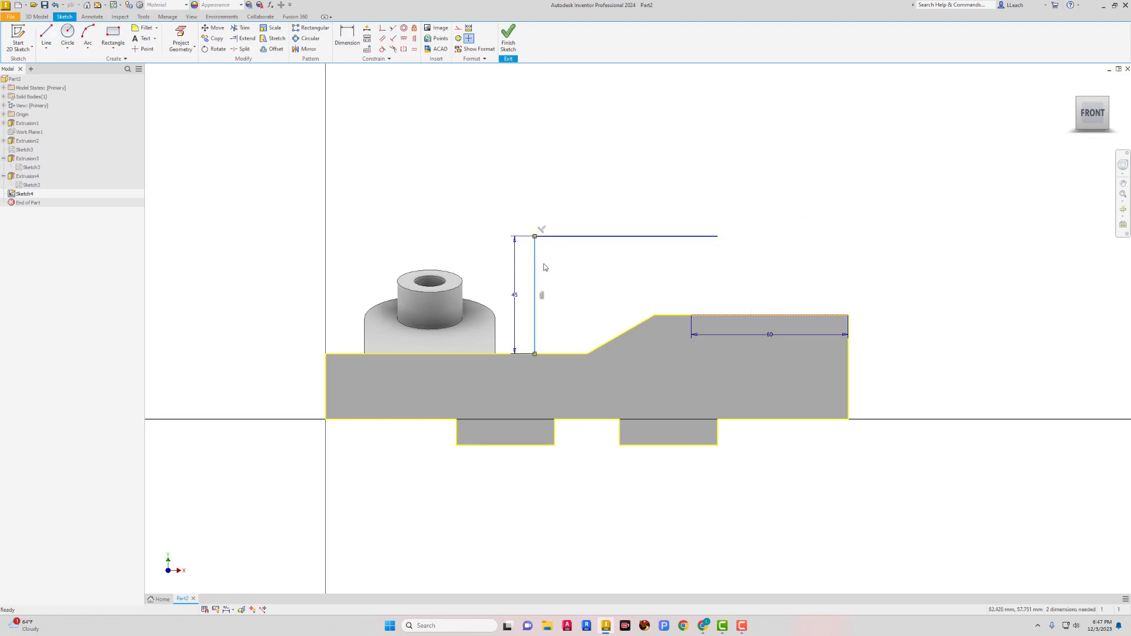
{"action": "left_click", "coordinate": [459, 28]}
{"action": "left_click", "coordinate": [569, 236]}
{"action": "left_click", "coordinate": [468, 38]}
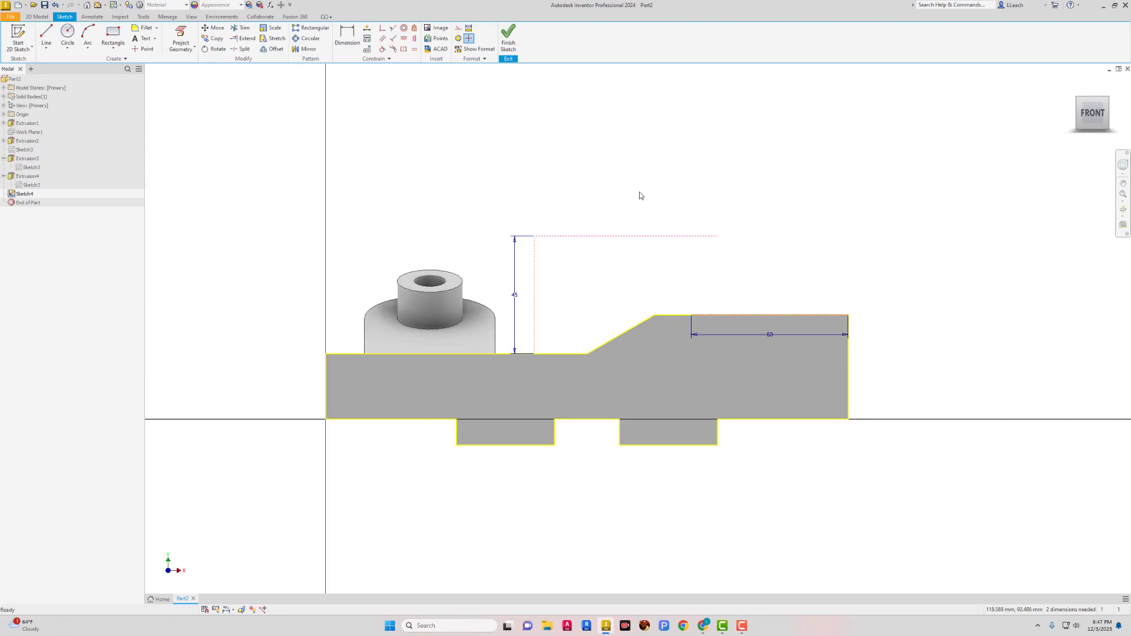
- Draw a 100 mm diameter centre-point circle in the empty space above the construction lines
{"action": "scroll", "coordinate": [650, 208], "scroll_direction": "up", "scroll_amount": 3}
{"action": "scroll", "coordinate": [629, 197], "scroll_direction": "down", "scroll_amount": 4}
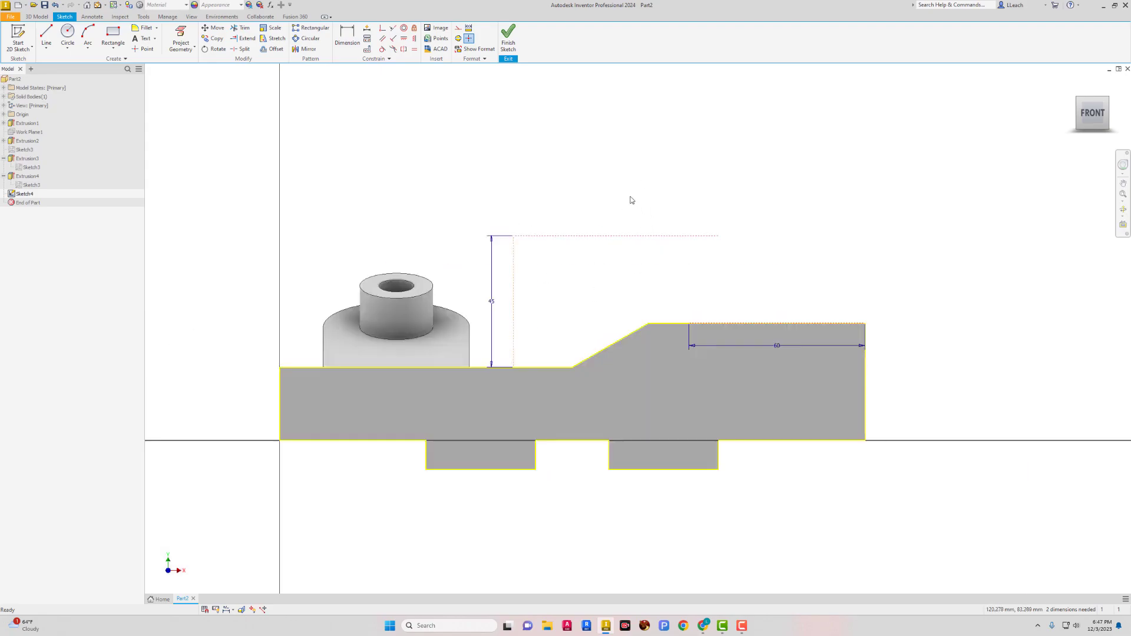
{"action": "scroll", "coordinate": [685, 187], "scroll_direction": "up", "scroll_amount": 1}
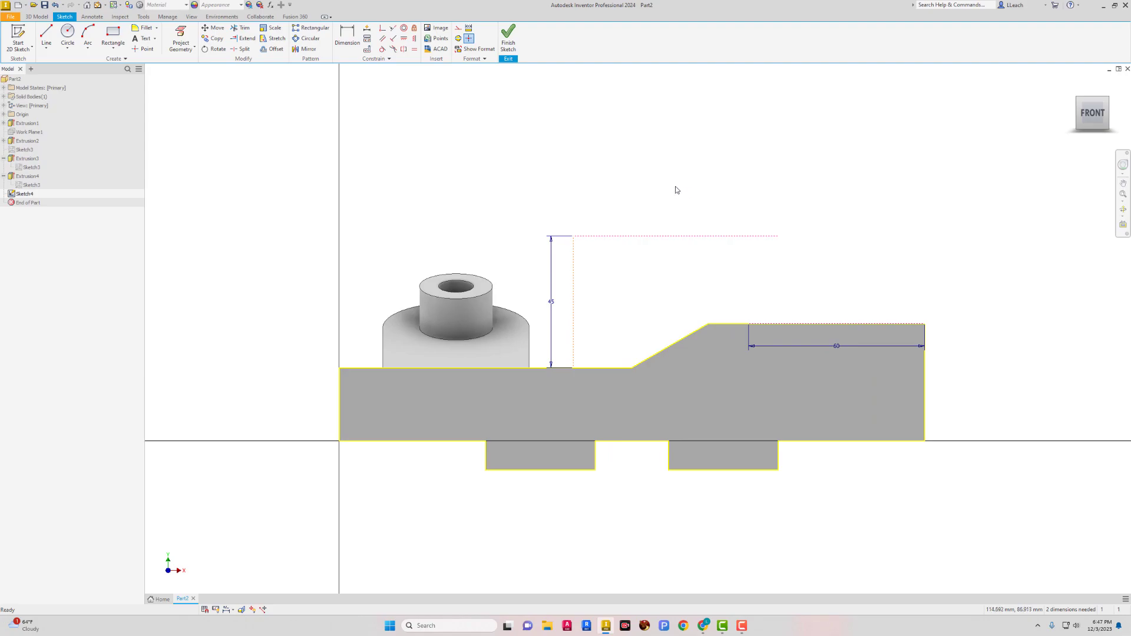
{"action": "left_click", "coordinate": [68, 48]}
{"action": "scroll", "coordinate": [603, 160], "scroll_direction": "down", "scroll_amount": 2}
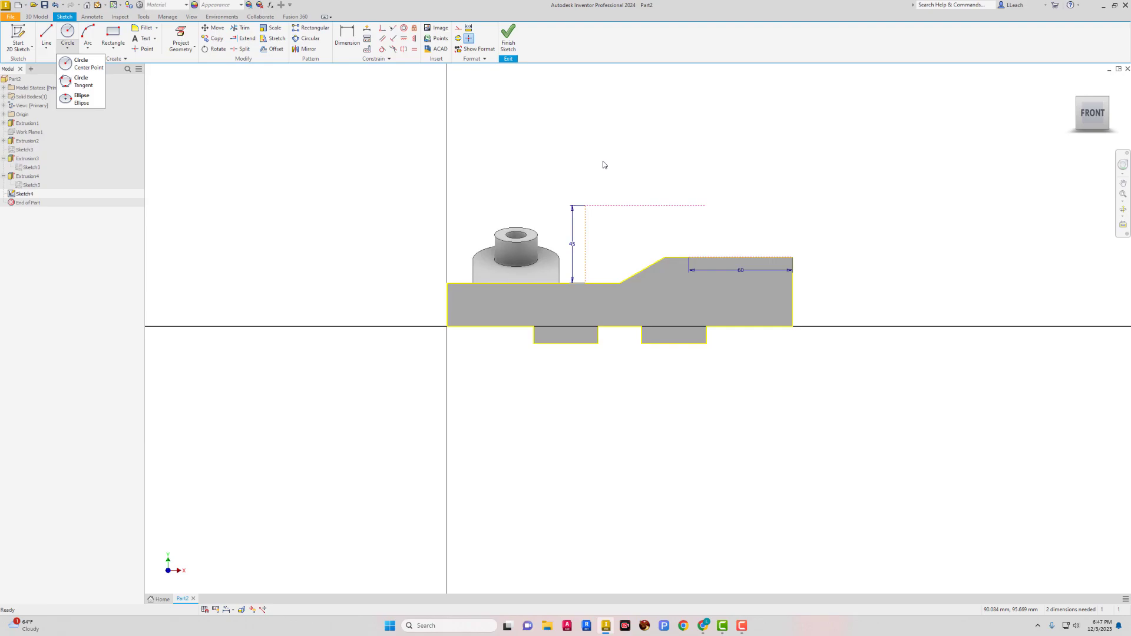
{"action": "left_click", "coordinate": [86, 64]}
{"action": "left_click", "coordinate": [557, 97]}
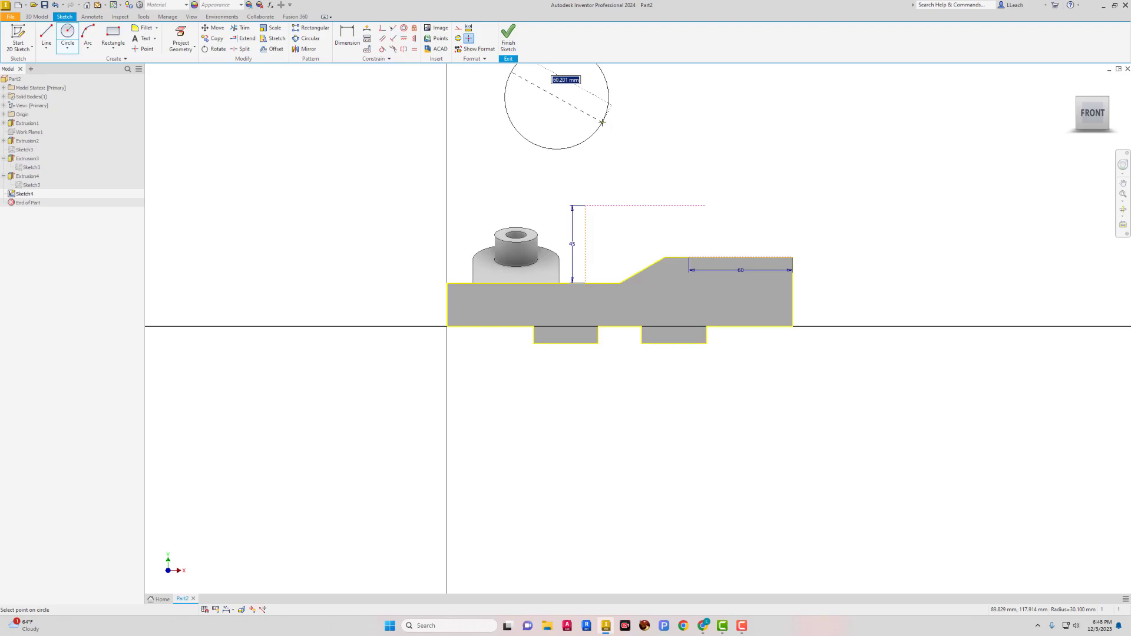
{"action": "type", "text": "100"}
{"action": "key", "text": "Return"}
{"action": "mouse_move", "coordinate": [589, 117]}
{"action": "middle_mouse_down"}
{"action": "mouse_move", "coordinate": [571, 177]}
{"action": "mouse_move", "coordinate": [525, 194]}
{"action": "middle_mouse_up"}
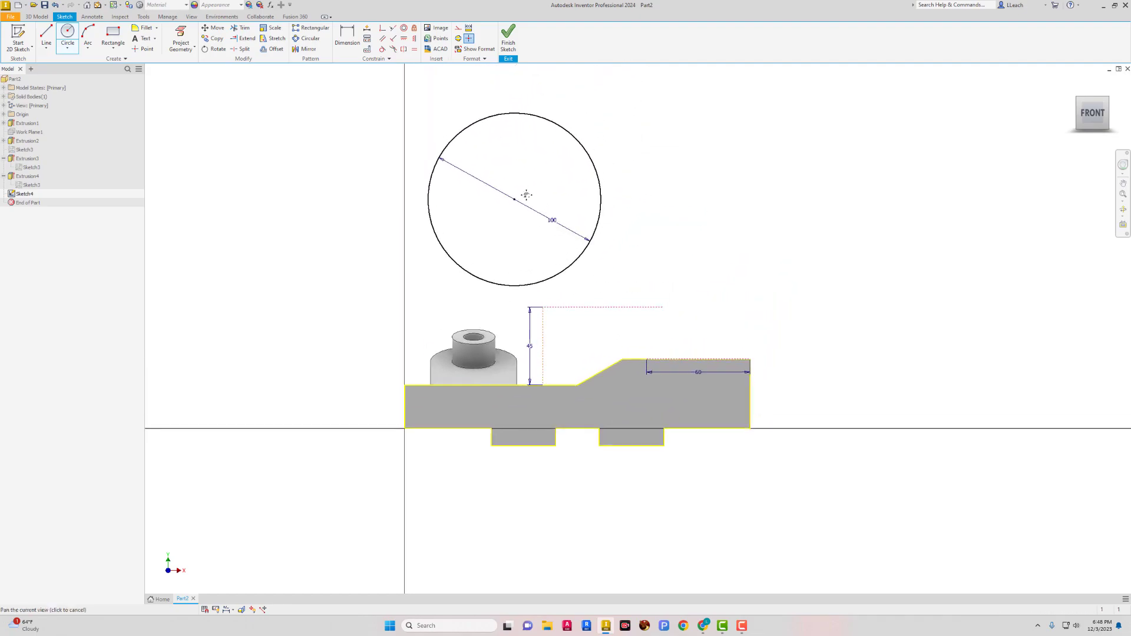
{"action": "scroll", "coordinate": [523, 187], "scroll_direction": "down", "scroll_amount": 3}
{"action": "scroll", "coordinate": [523, 188], "scroll_direction": "up", "scroll_amount": 3}
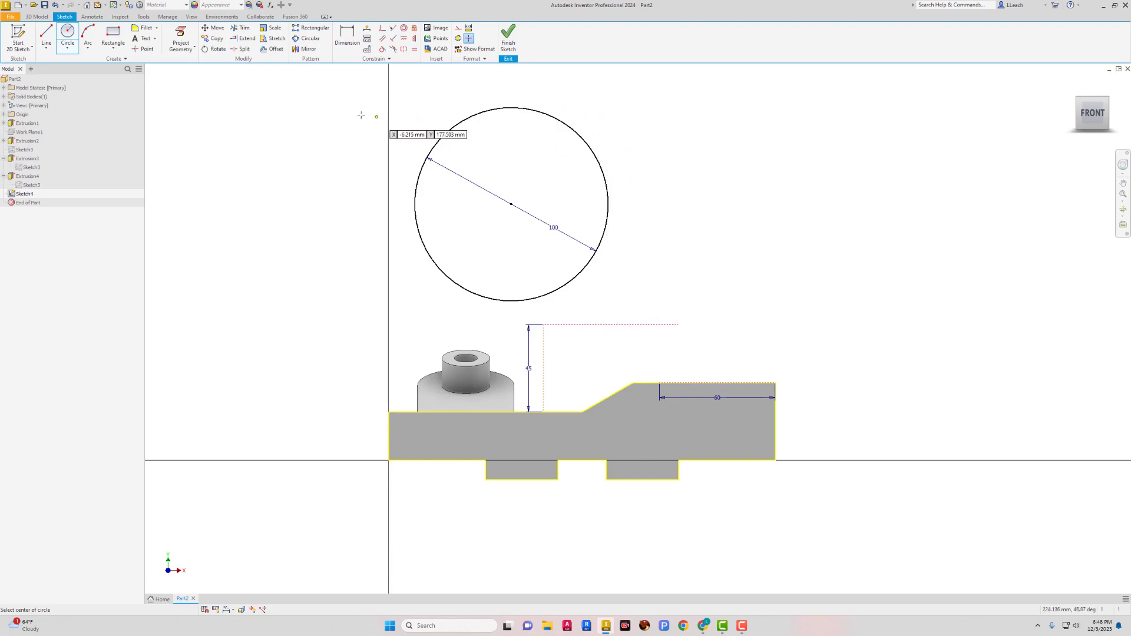
{"action": "right_click", "coordinate": [331, 132]}
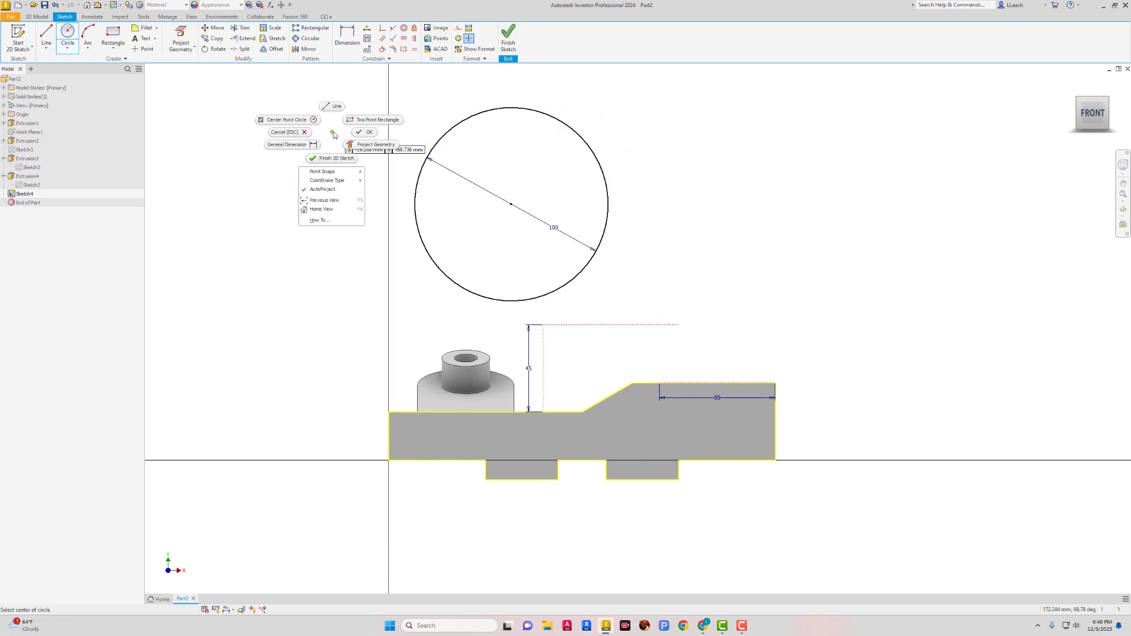
{"action": "left_click", "coordinate": [374, 135]}
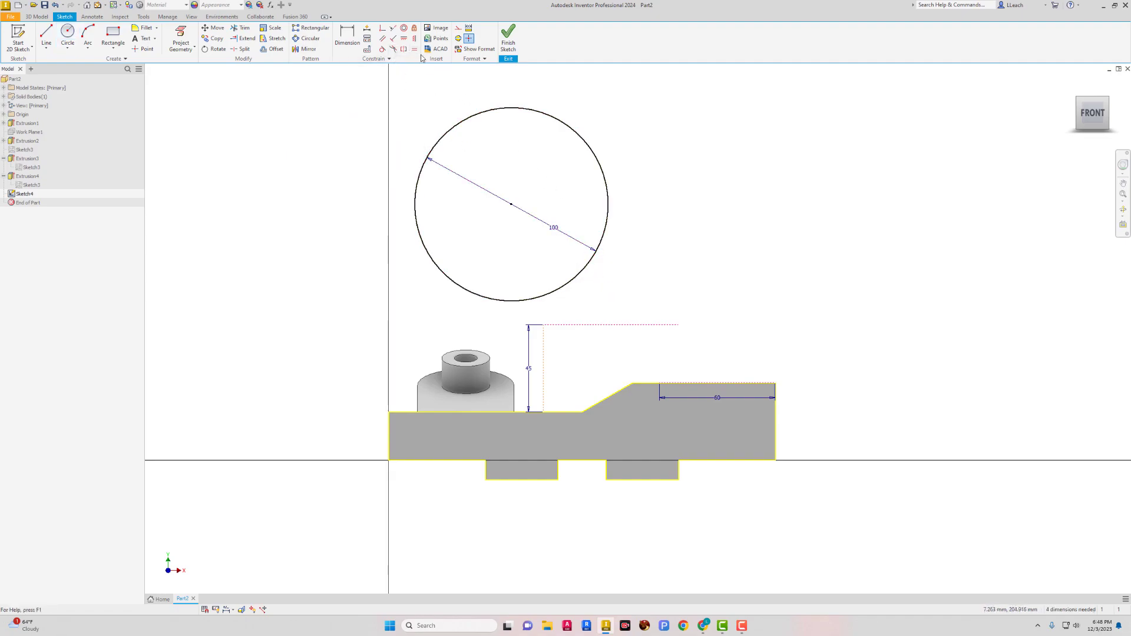
- Constrain the 100 mm circle coincident with the inner endpoint of the 60 mm construction line on the raised block's top edge
{"action": "left_click", "coordinate": [384, 29]}
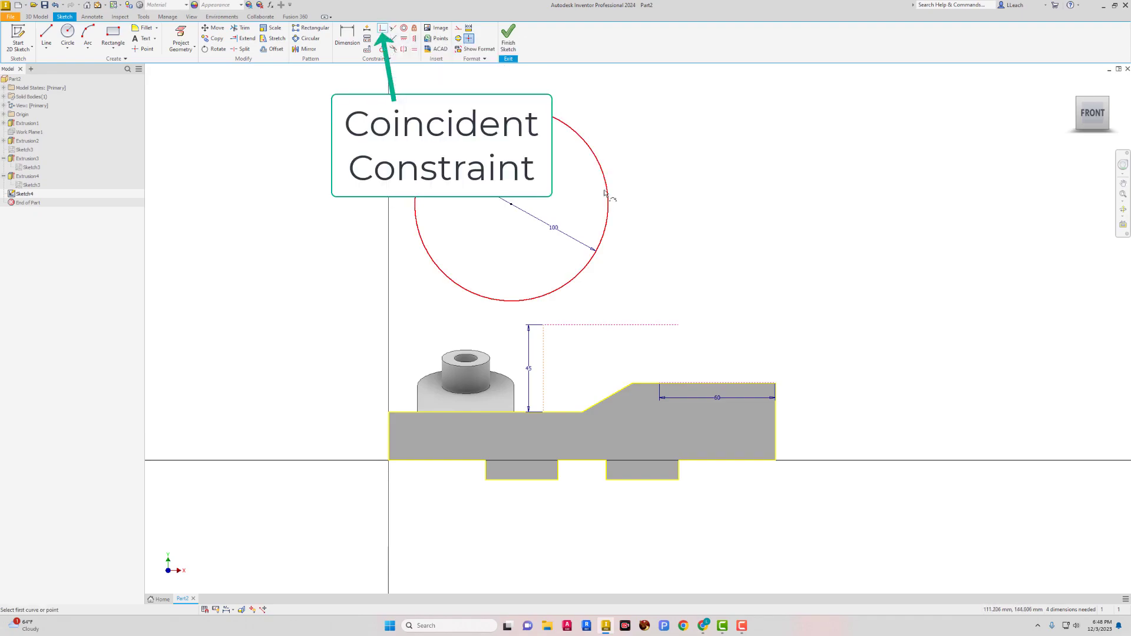
{"action": "left_click", "coordinate": [592, 265]}
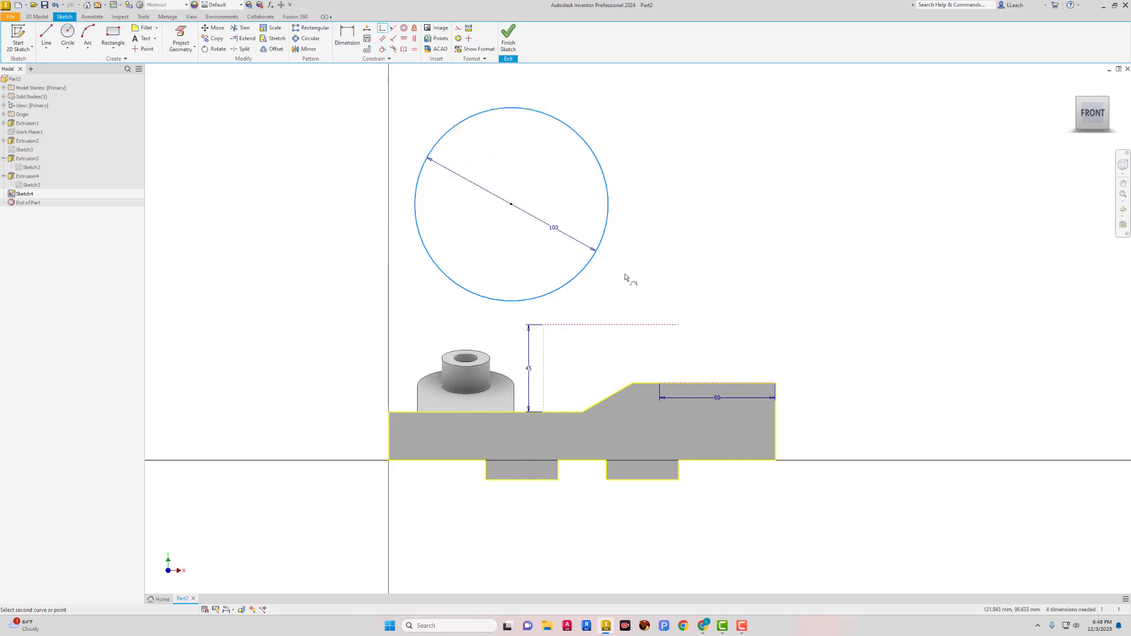
{"action": "left_click", "coordinate": [659, 383]}
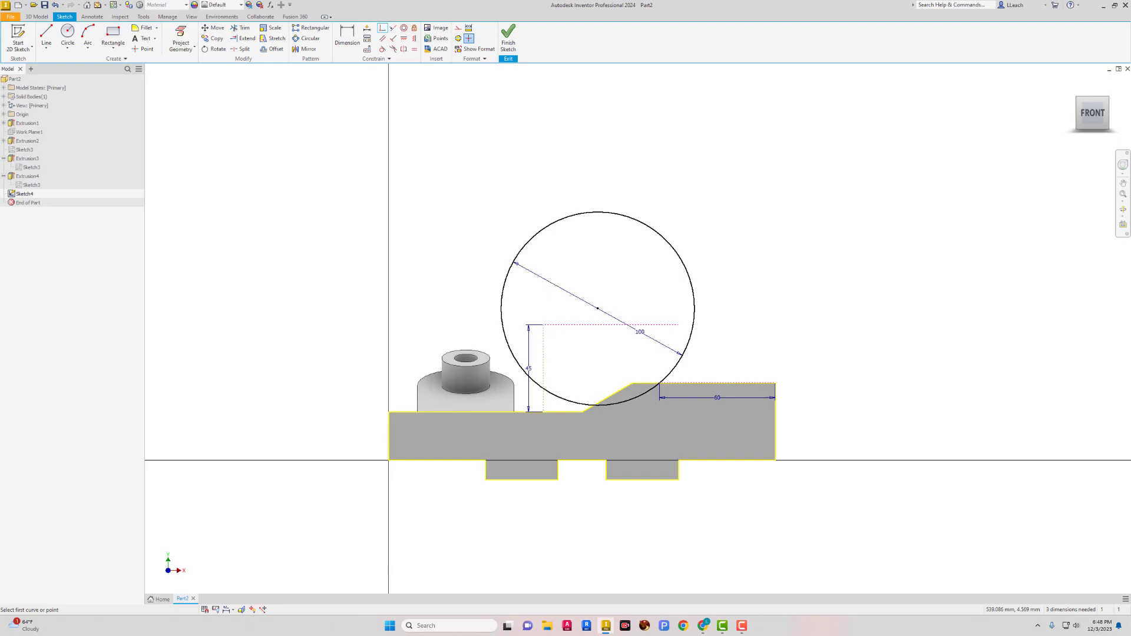
{"action": "key", "text": "Escape"}
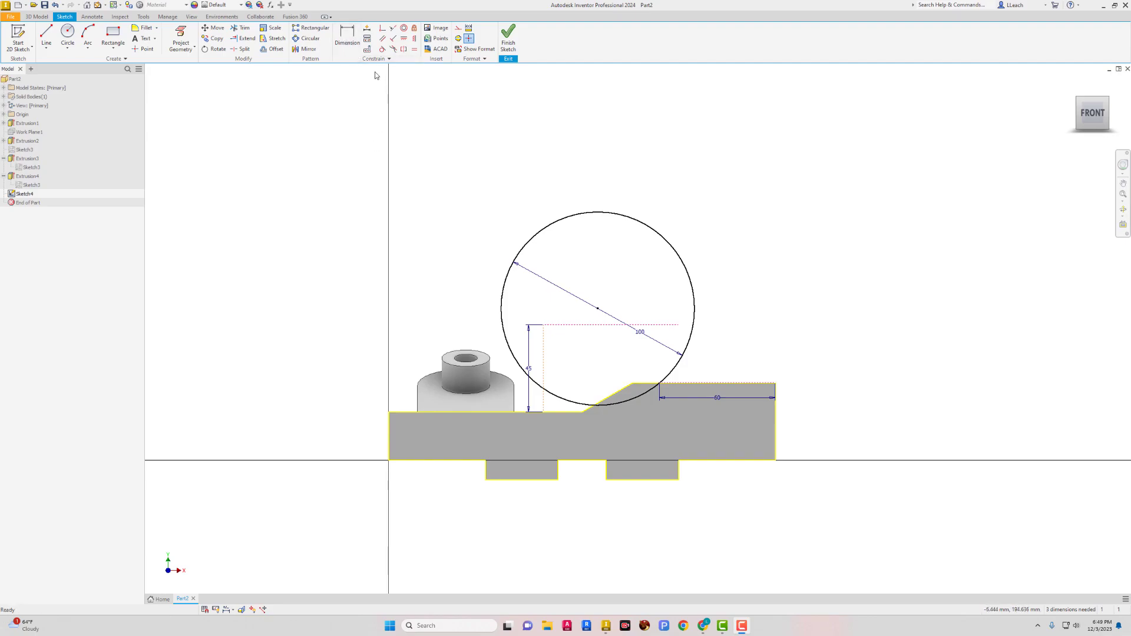
- Dimension the circle's centre 0 mm from the horizontal construction line and finish the sketch
{"action": "left_click", "coordinate": [347, 36]}
{"action": "left_click", "coordinate": [597, 309]}
{"action": "left_click", "coordinate": [593, 325]}
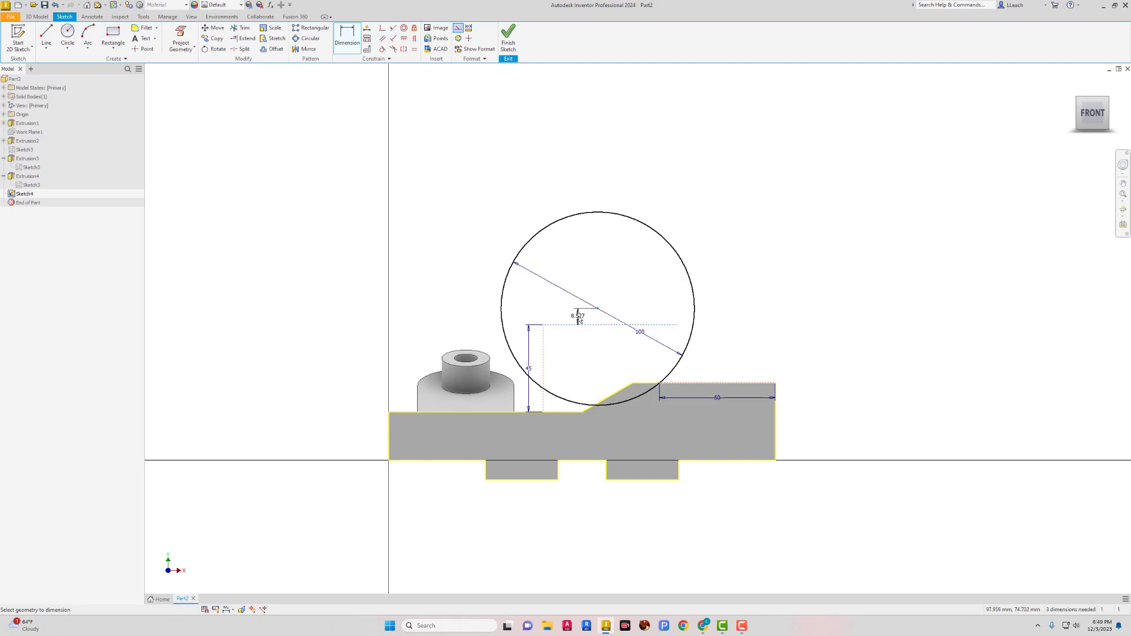
{"action": "left_click", "coordinate": [579, 319]}
{"action": "type", "text": "0"}
{"action": "key", "text": "Return"}
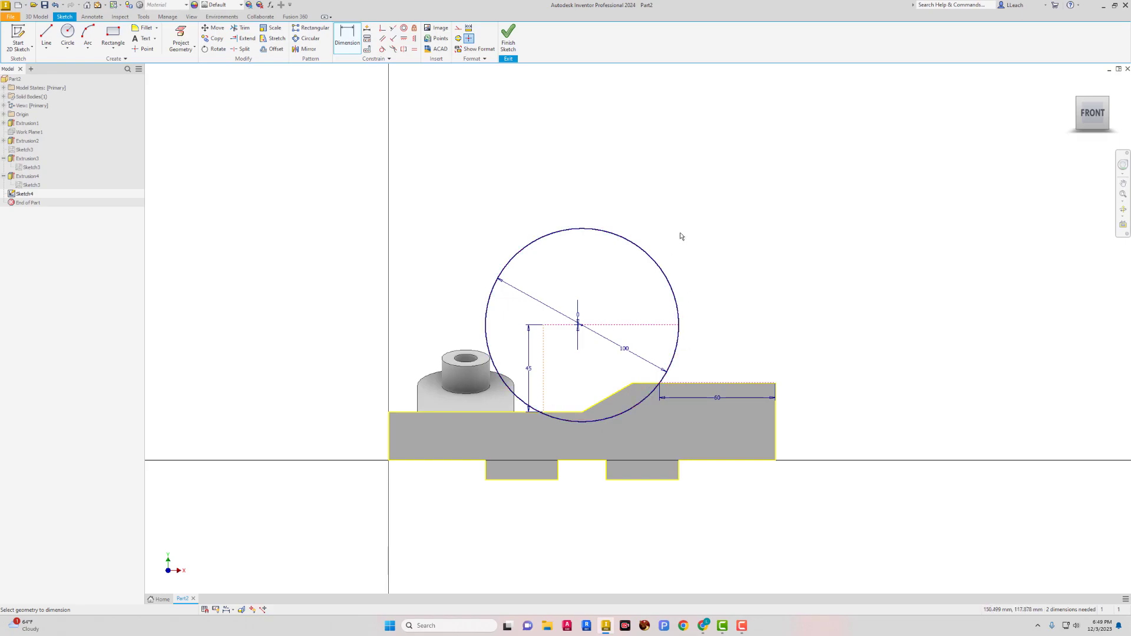
{"action": "left_click", "coordinate": [513, 52]}
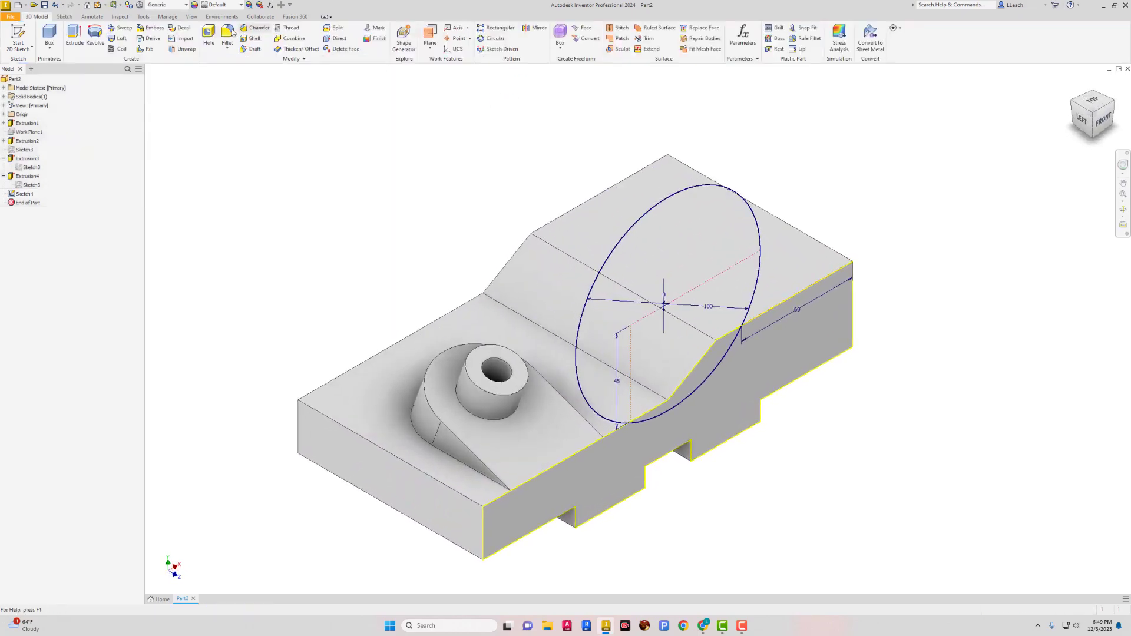
- Extrude-cut the circle region overlapping the front face 30 mm deep into the part
{"action": "left_click", "coordinate": [74, 36]}
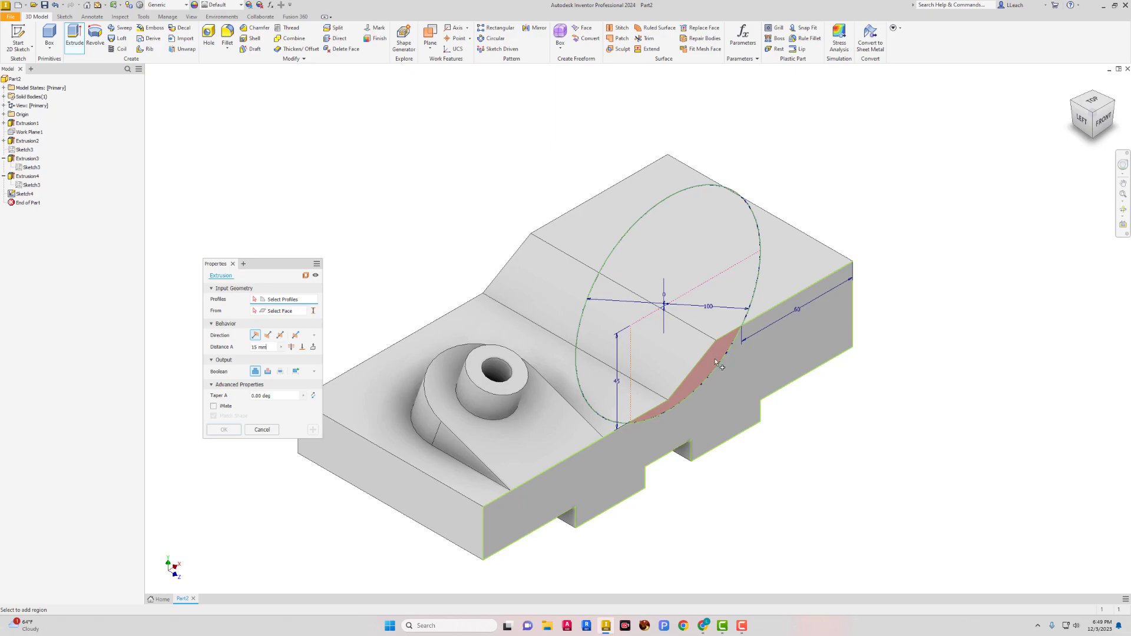
{"action": "left_click", "coordinate": [701, 376]}
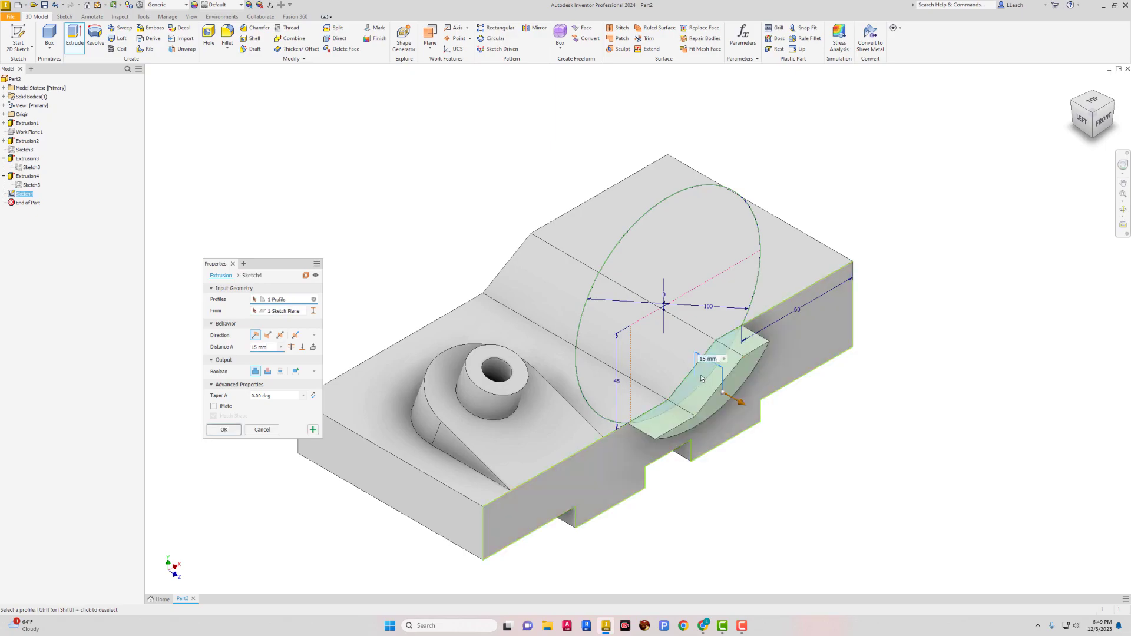
{"action": "left_click", "coordinate": [267, 372]}
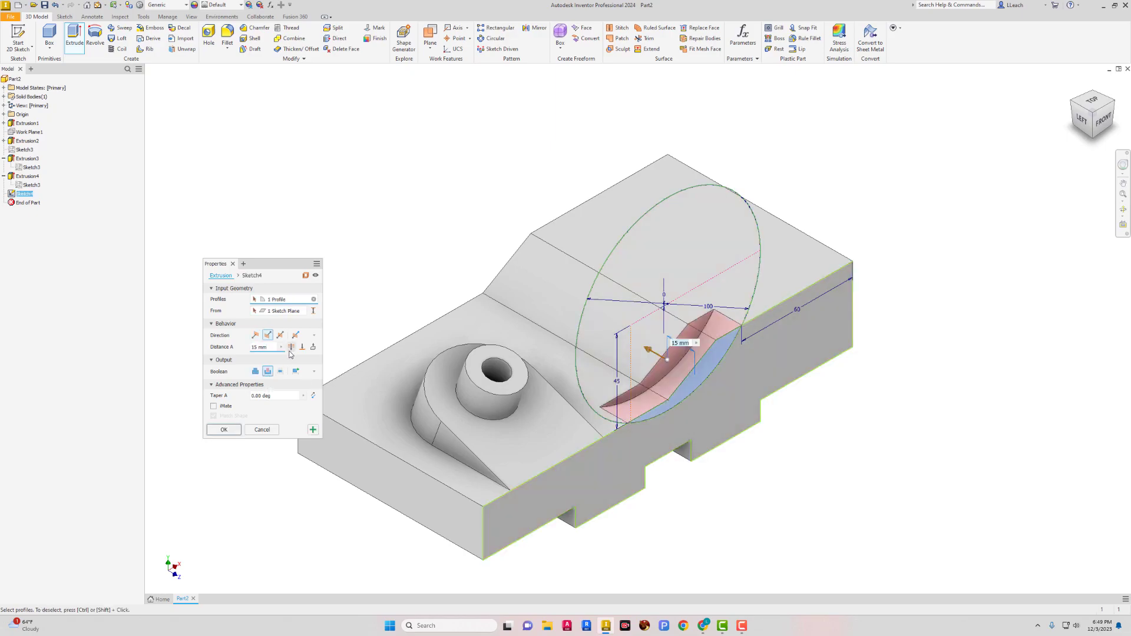
{"action": "left_click_drag", "start_coordinate": [269, 351], "coordinate": [239, 356]}
{"action": "type", "text": "30"}
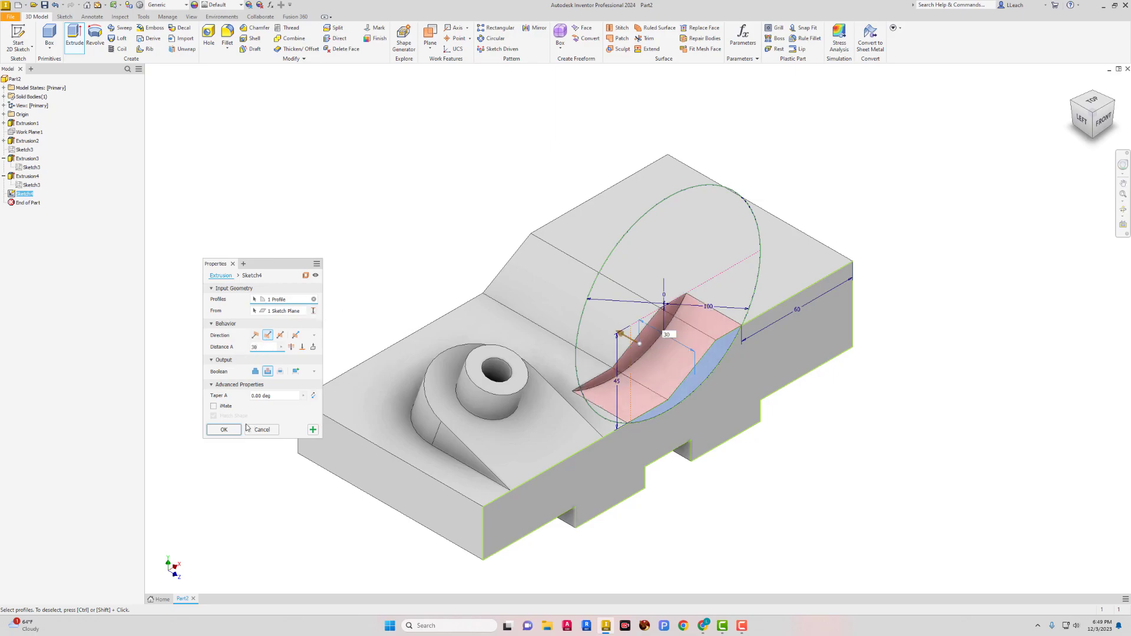
{"action": "left_click", "coordinate": [229, 431]}
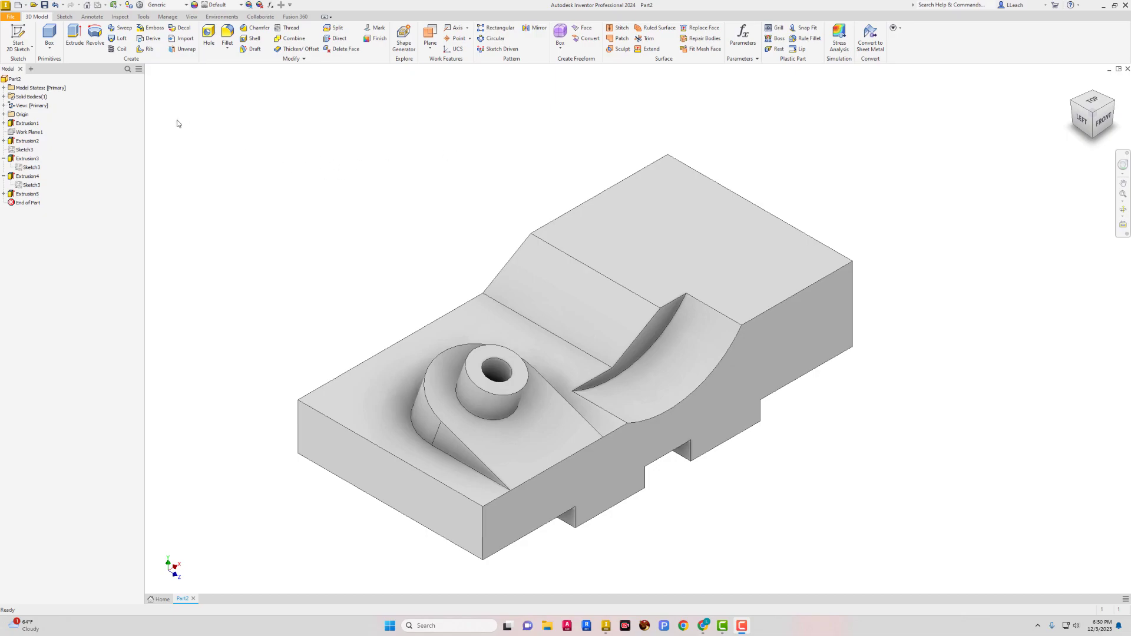
- Sketch a two-point rectangle about 70 by 69 mm on the sloped face, running up from the rear end of its lower edge
{"action": "left_click", "coordinate": [18, 37]}
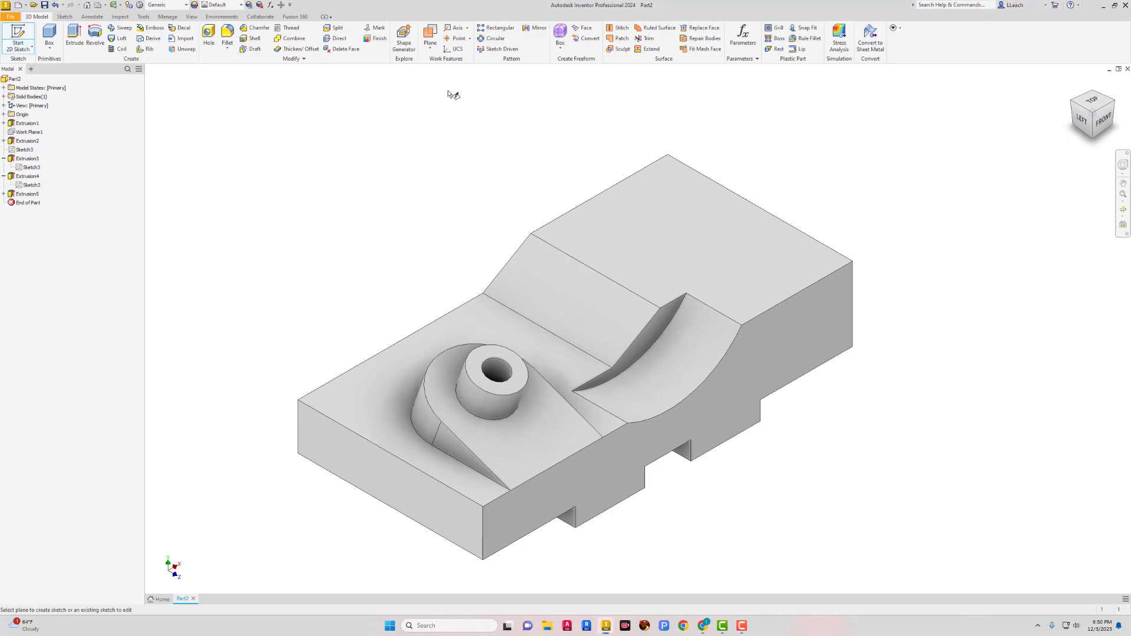
{"action": "left_click", "coordinate": [586, 297]}
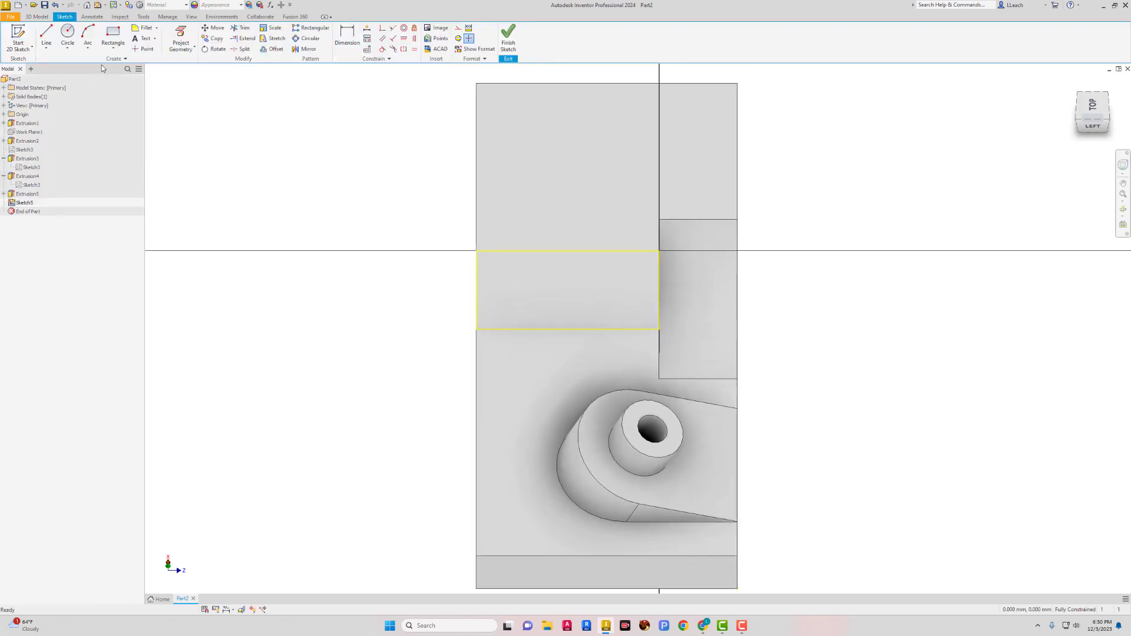
{"action": "left_click", "coordinate": [113, 52]}
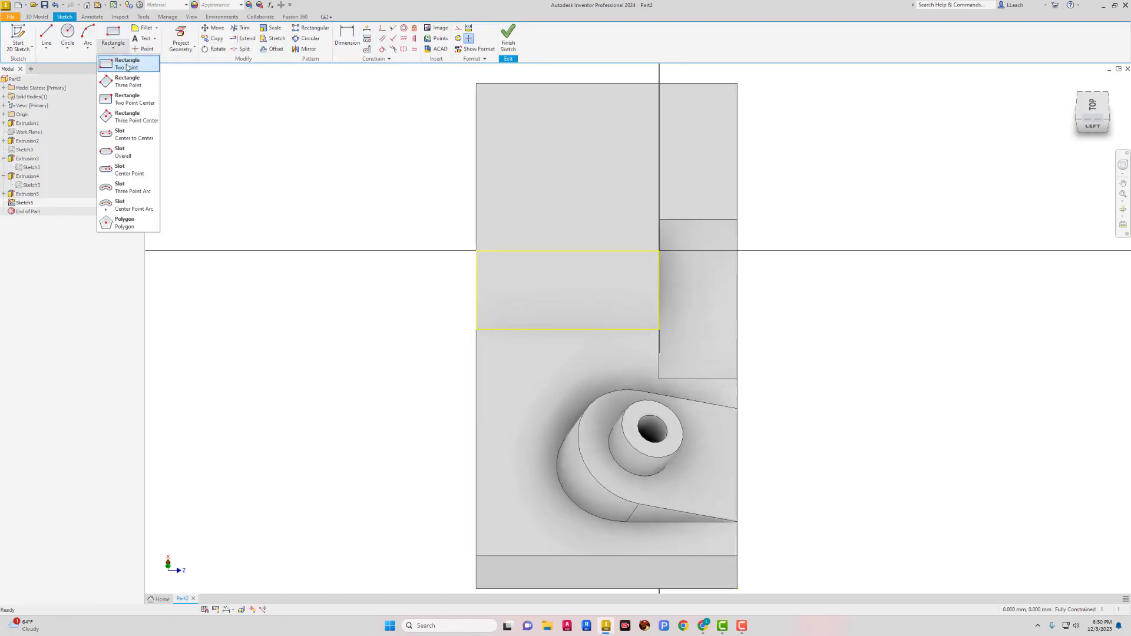
{"action": "left_click", "coordinate": [126, 64]}
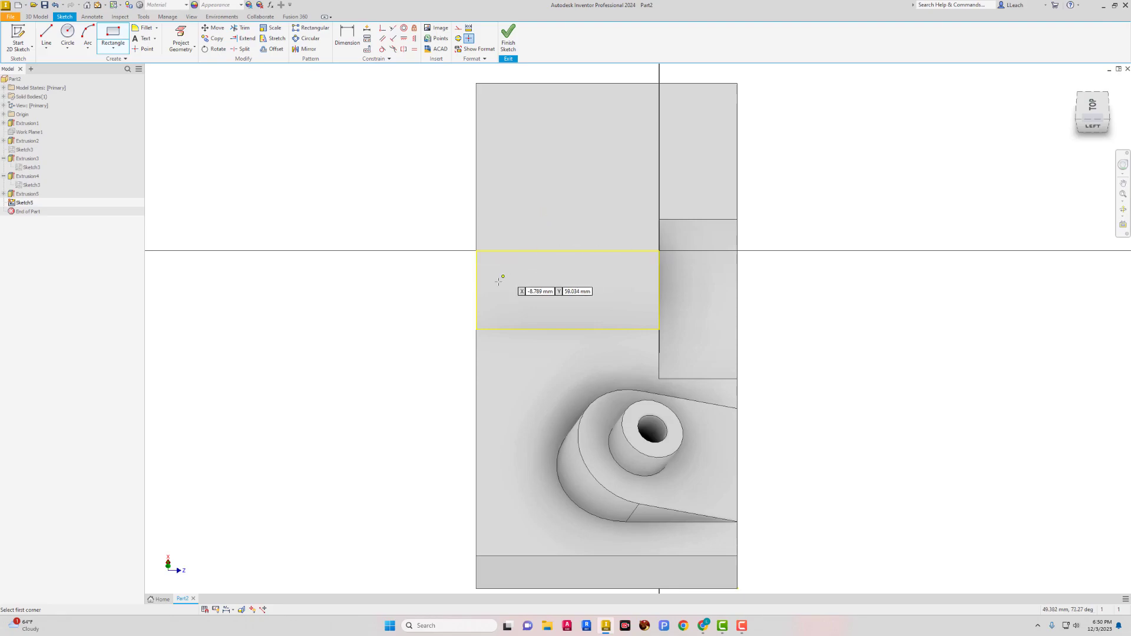
{"action": "left_click", "coordinate": [476, 329]}
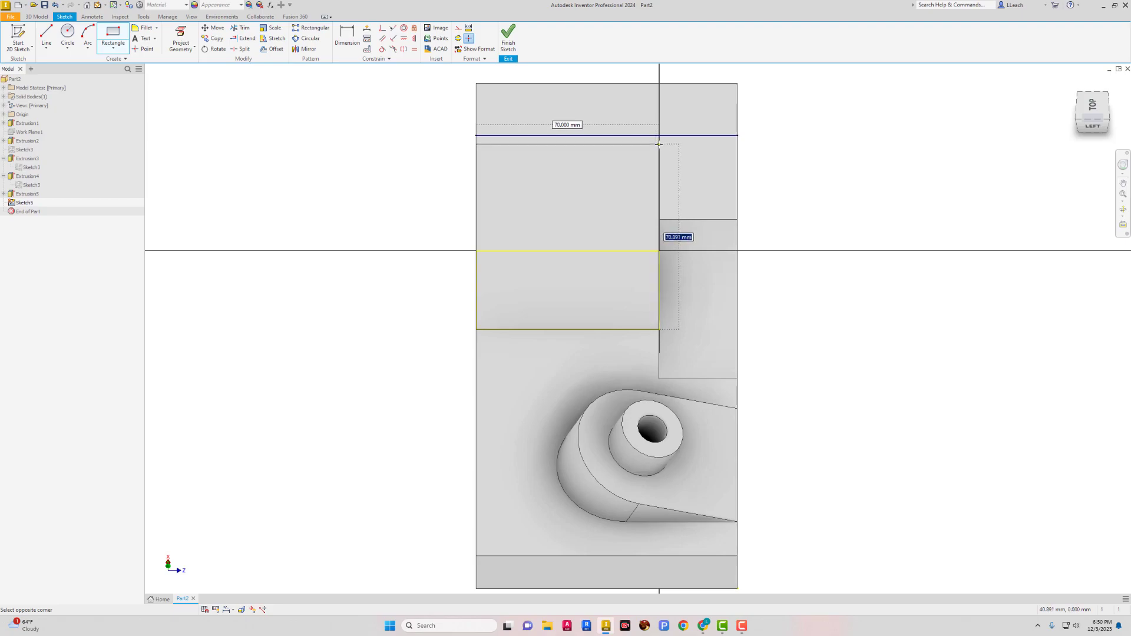
{"action": "left_click", "coordinate": [659, 148]}
- Dimension the rectangle's length along the slope as 50 mm
{"action": "key", "text": "d"}
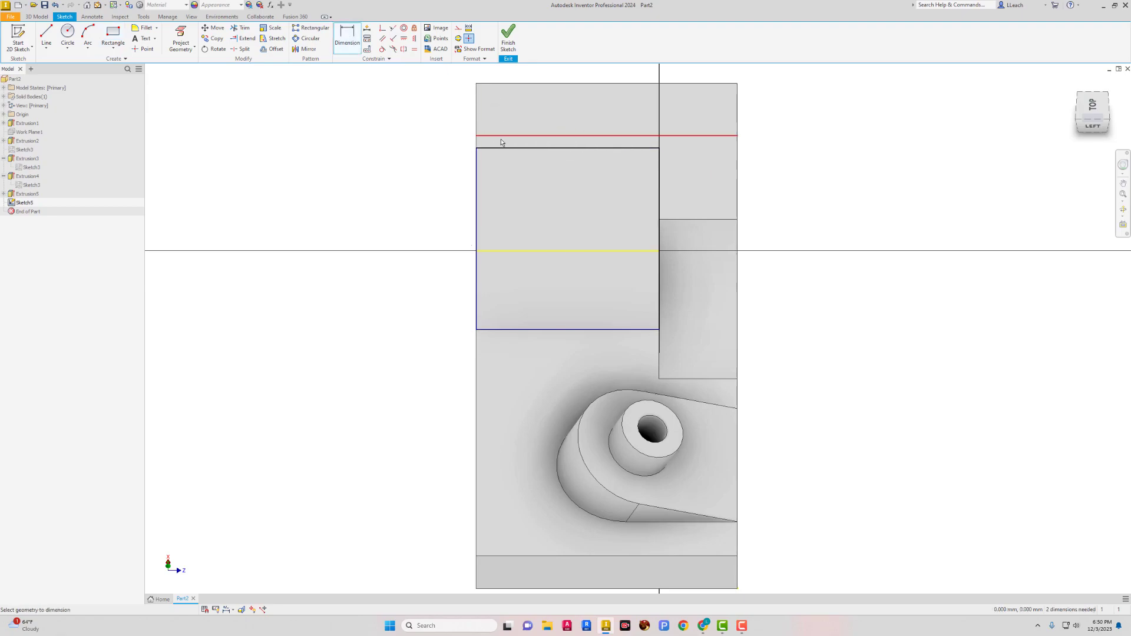
{"action": "left_click", "coordinate": [513, 148]}
{"action": "left_click", "coordinate": [524, 329]}
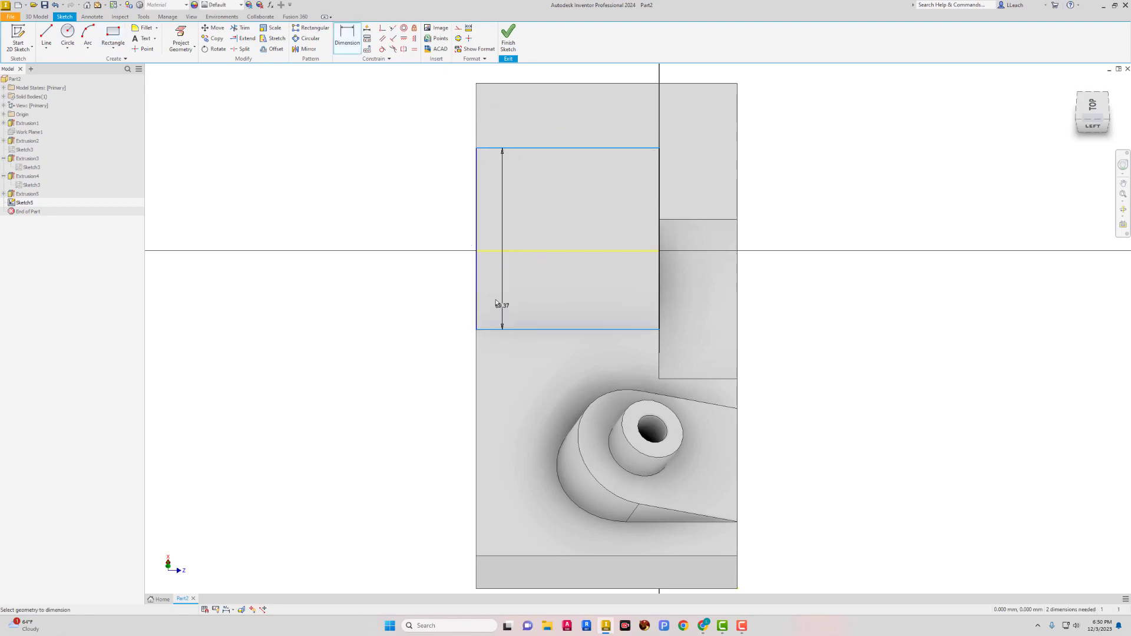
{"action": "left_click", "coordinate": [445, 272]}
{"action": "type", "text": "5"}
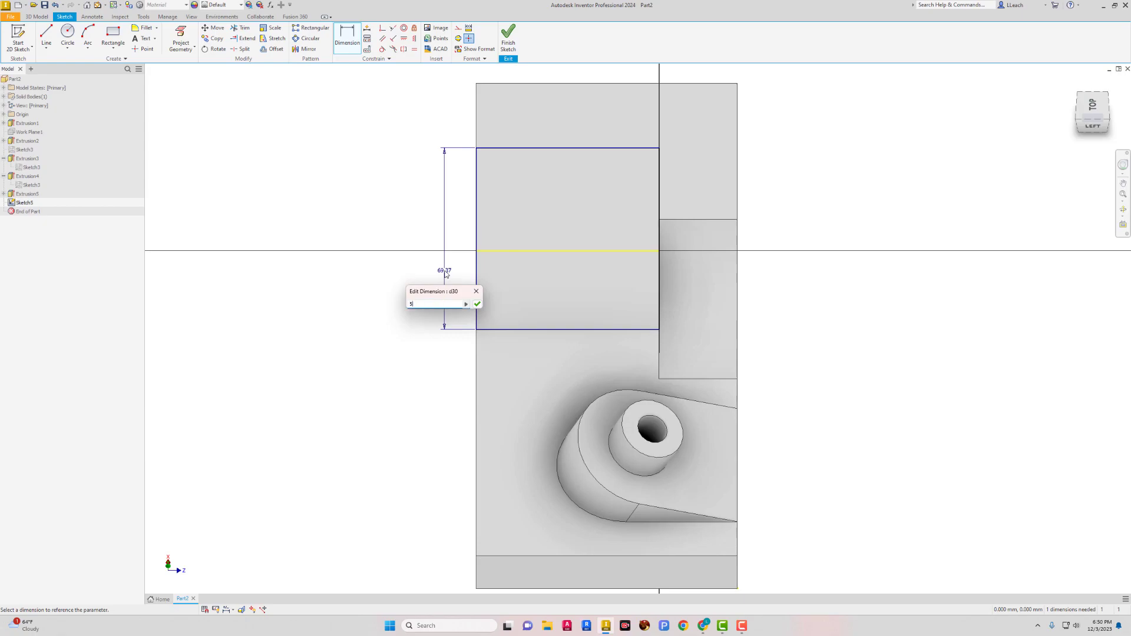
{"action": "type", "text": "0"}
{"action": "key", "text": "Return"}
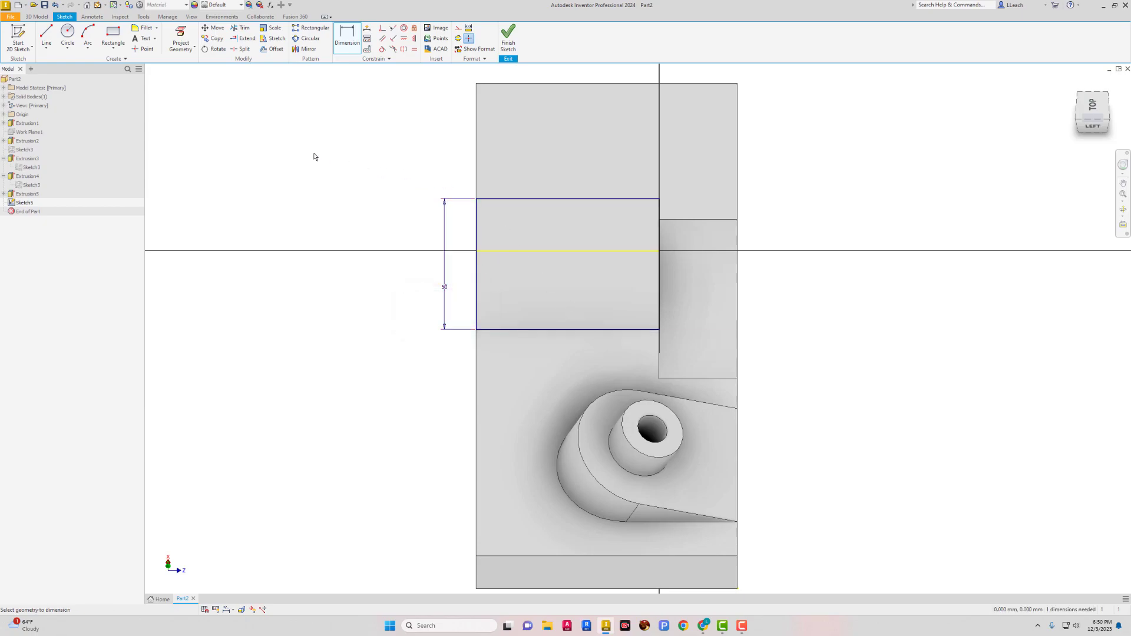
- Draw a tangent semicircular arc joining the rectangle's two upper corners and finish the sketch
{"action": "left_click", "coordinate": [46, 49]}
{"action": "left_click", "coordinate": [63, 66]}
{"action": "left_click", "coordinate": [476, 198]}
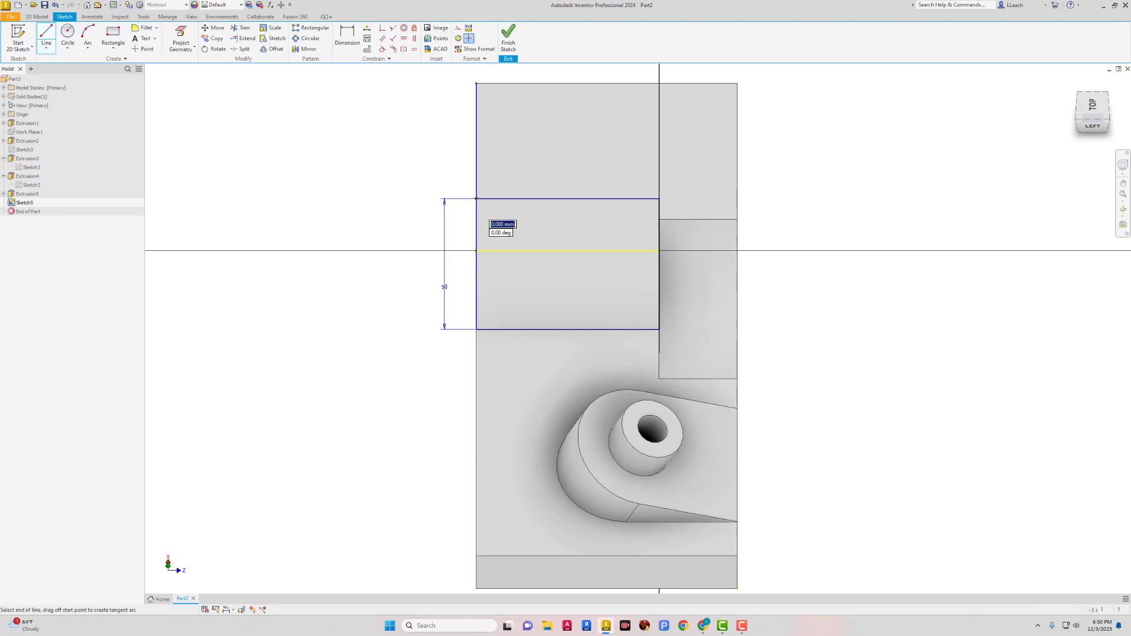
{"action": "left_click_drag", "start_coordinate": [477, 196], "coordinate": [660, 197]}
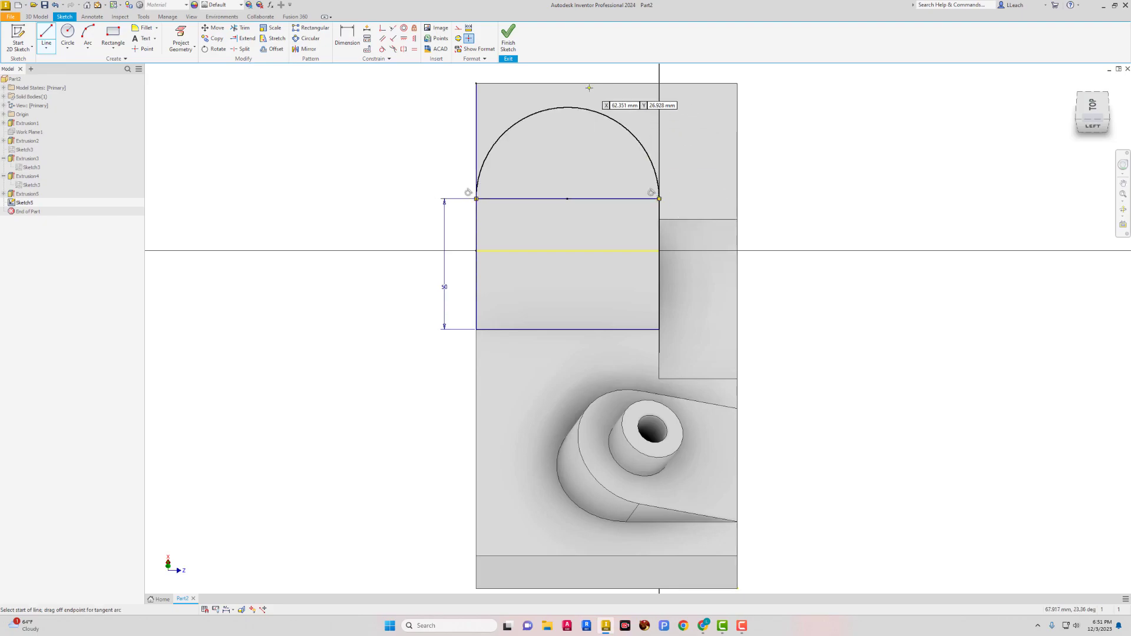
{"action": "left_click", "coordinate": [509, 37]}
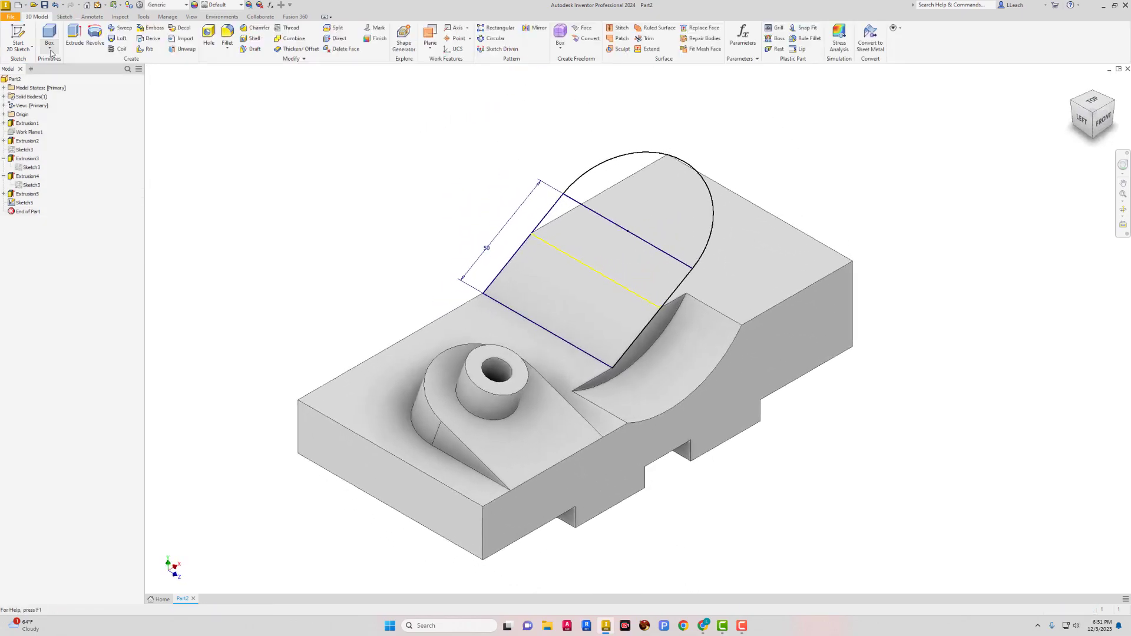
- Extrude the semicircle and the rectangle's upper region down to the next body face, joining them to the part
{"action": "left_click", "coordinate": [74, 35]}
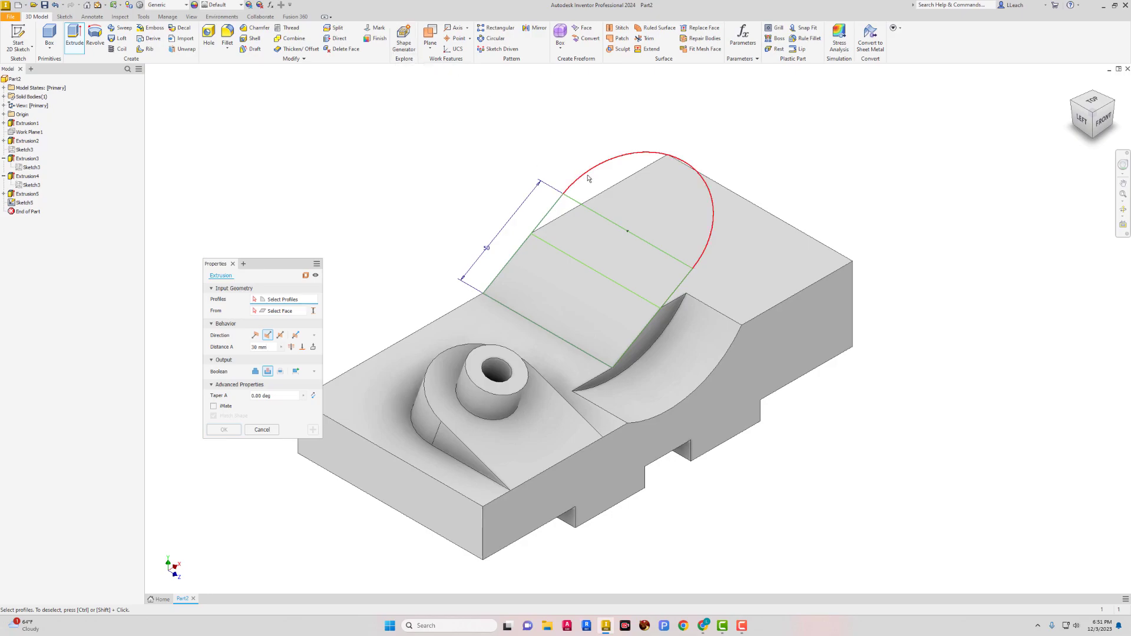
{"action": "left_click", "coordinate": [648, 197]}
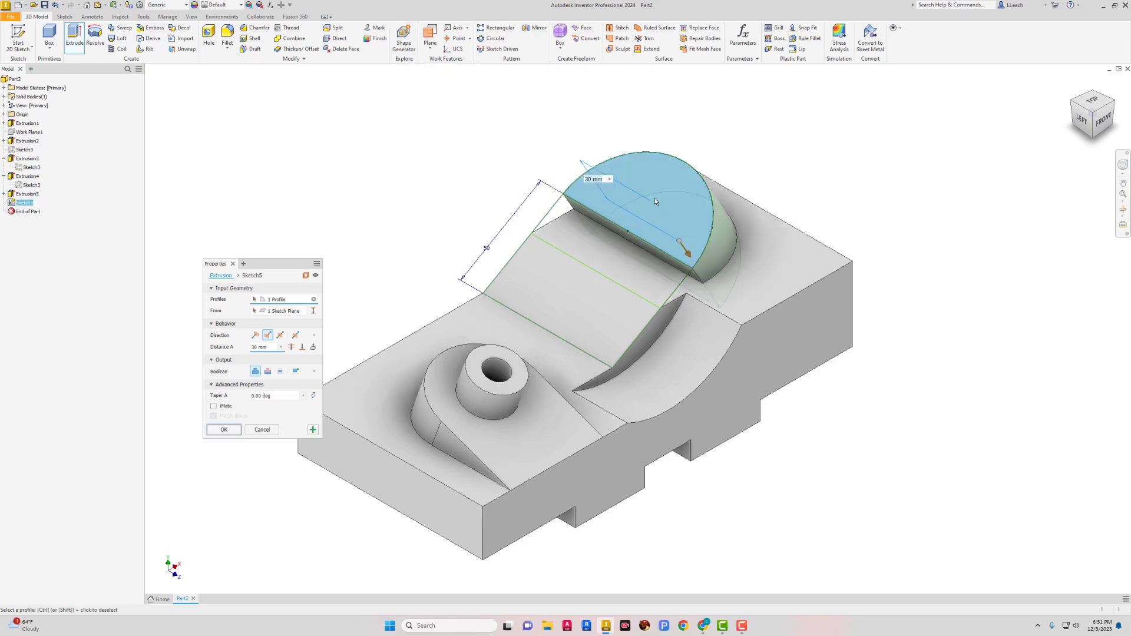
{"action": "left_click", "coordinate": [602, 245]}
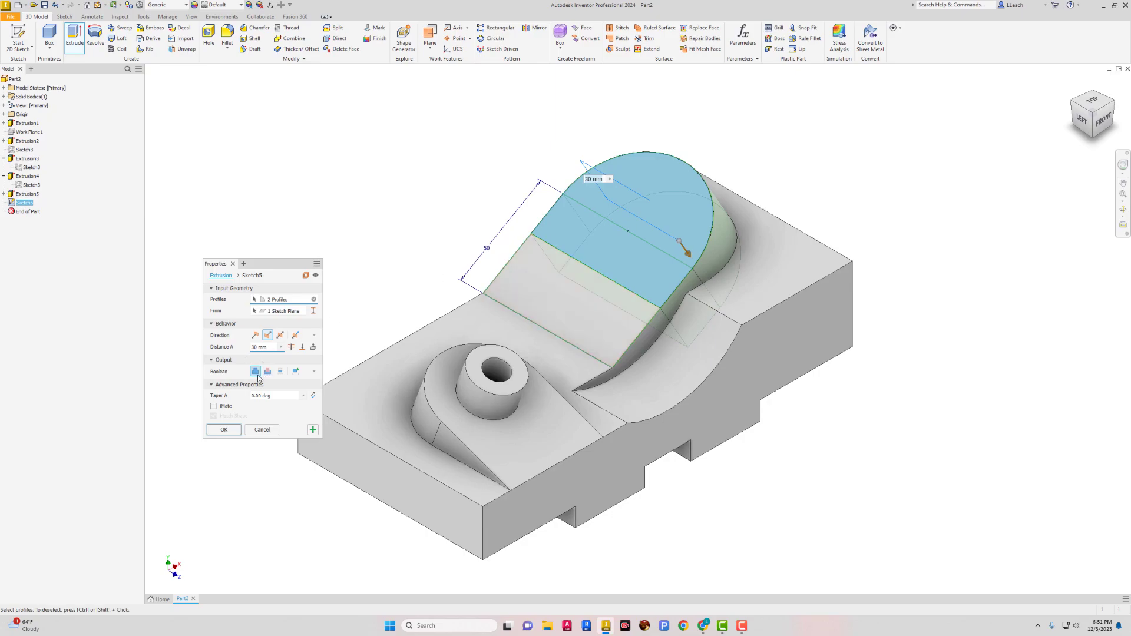
{"action": "left_click", "coordinate": [314, 349]}
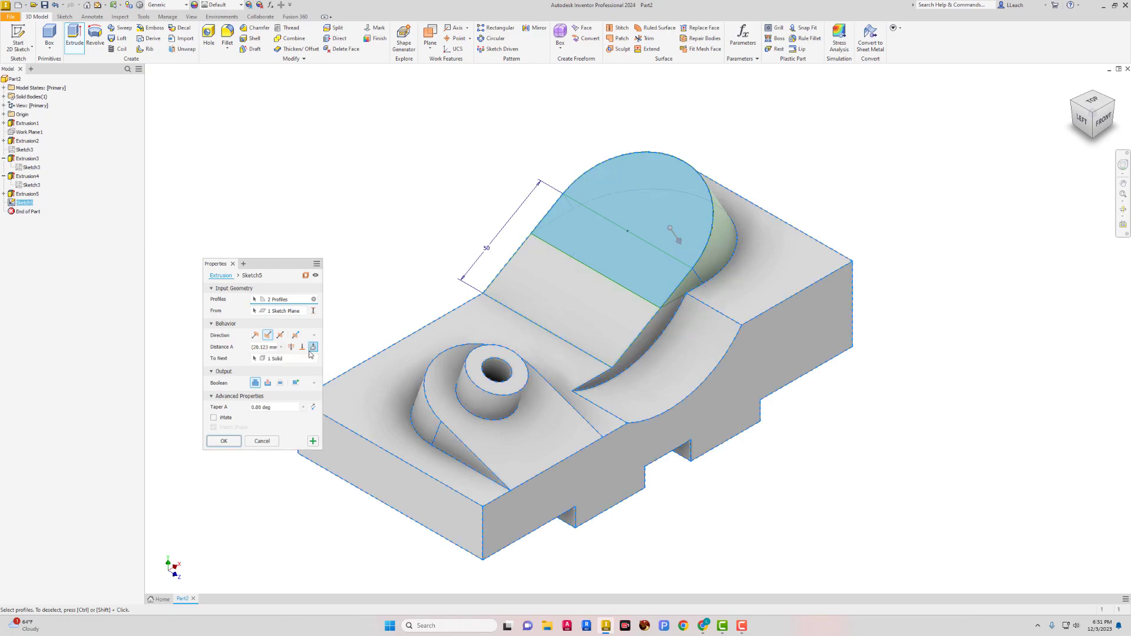
{"action": "left_click", "coordinate": [223, 442]}
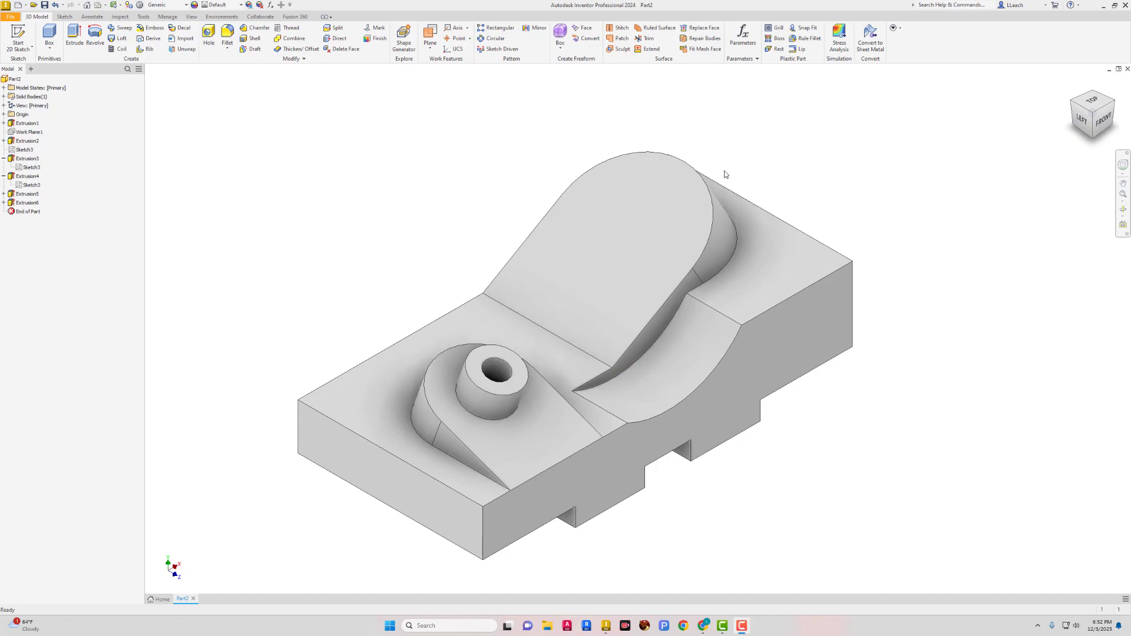
- Sketch a 15 mm diameter circle at the arc centre on the round-ended sloped face and finish the sketch
{"action": "left_click", "coordinate": [32, 49]}
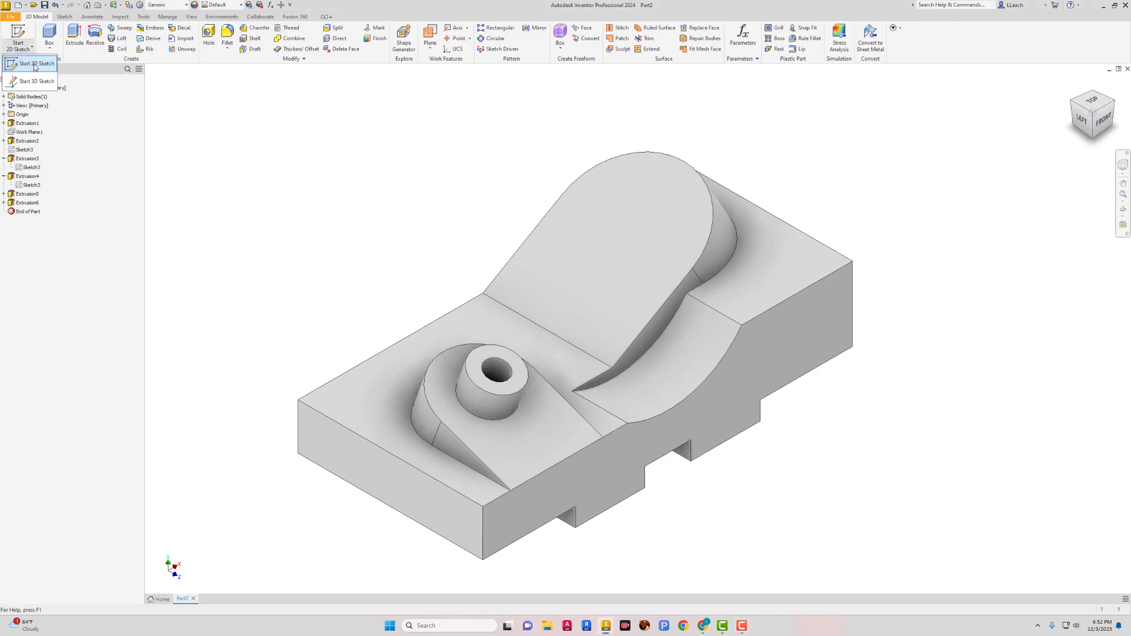
{"action": "left_click", "coordinate": [35, 65]}
{"action": "left_click", "coordinate": [647, 238]}
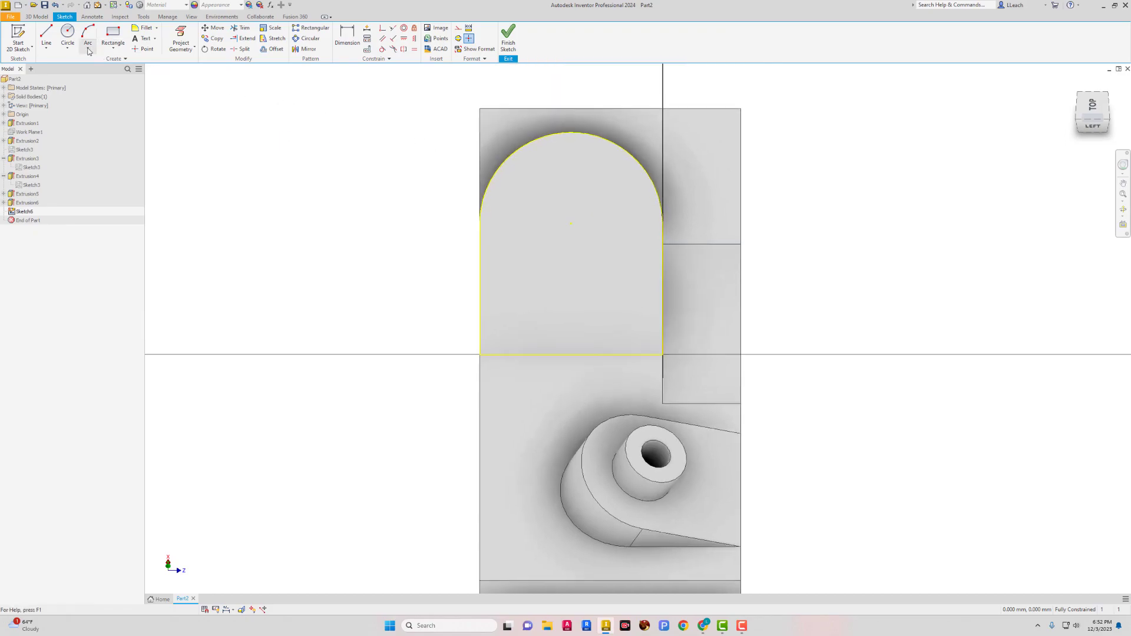
{"action": "left_click", "coordinate": [67, 47]}
{"action": "left_click", "coordinate": [86, 63]}
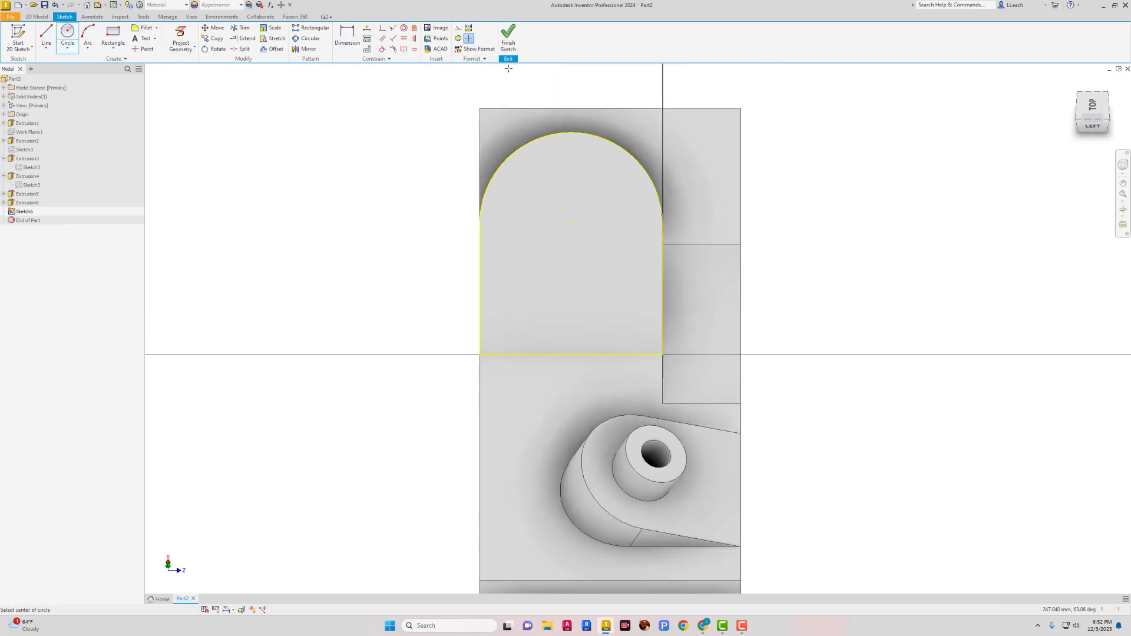
{"action": "left_click", "coordinate": [571, 223]}
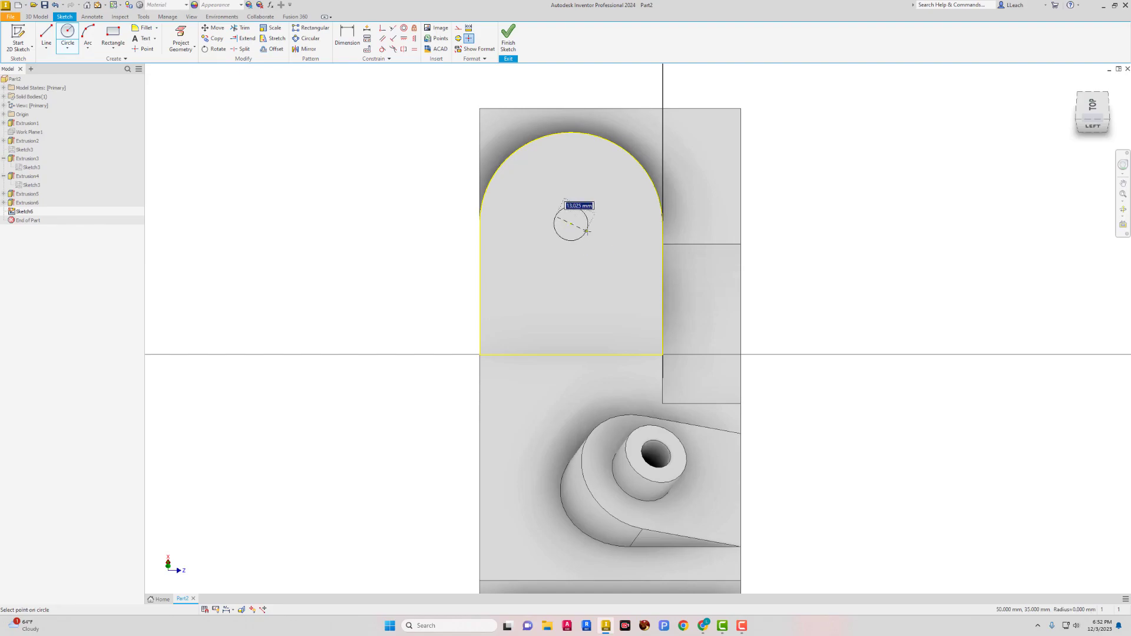
{"action": "type", "text": "15"}
{"action": "key", "text": "Return"}
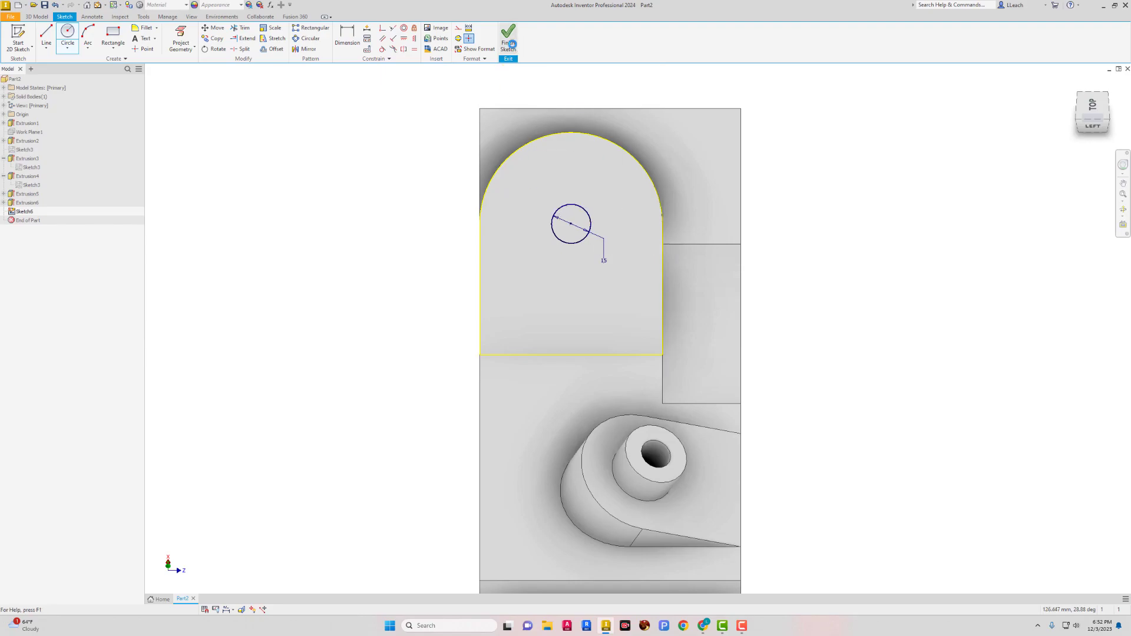
{"action": "key", "text": "F6"}
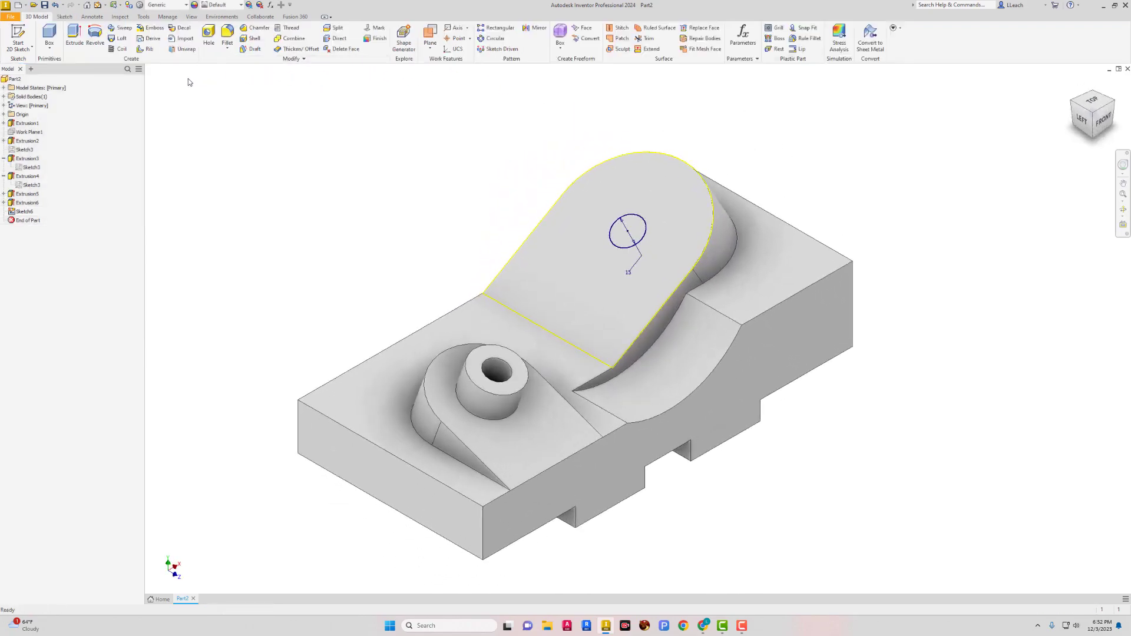
- Extrude the 15 mm circle on the round-ended sloped face as a cut through all
{"action": "left_click", "coordinate": [75, 36]}
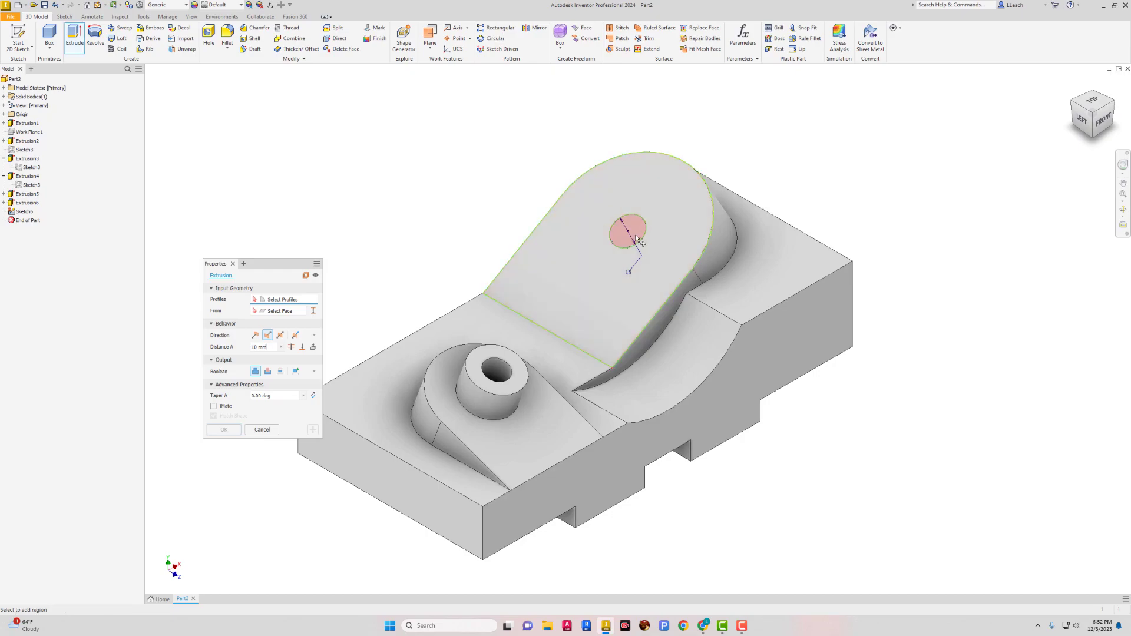
{"action": "left_click", "coordinate": [267, 371]}
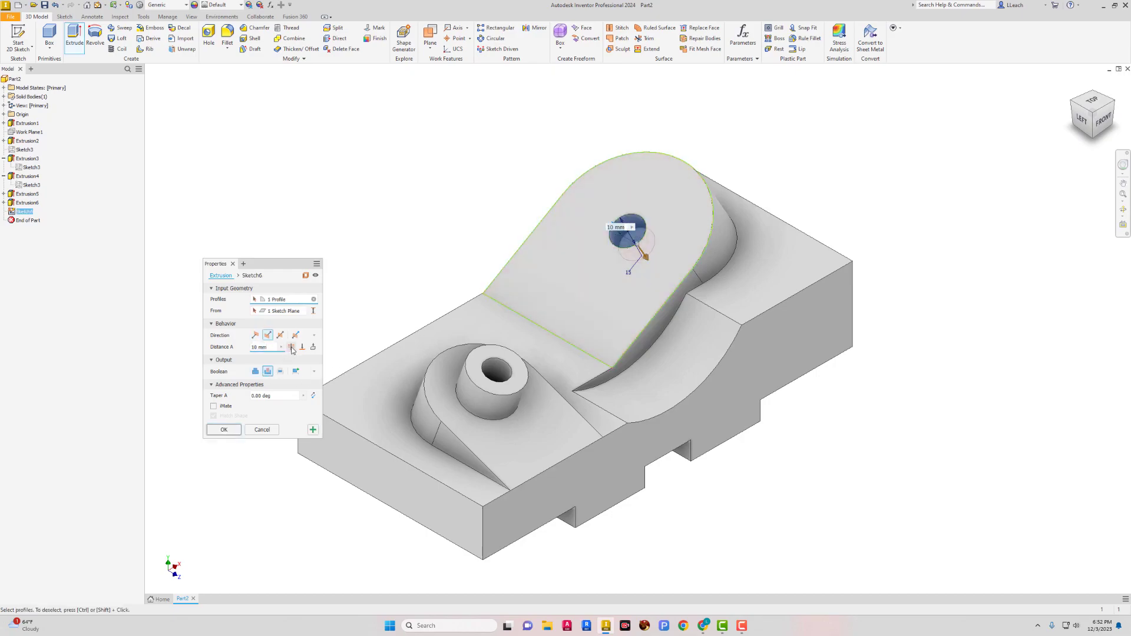
{"action": "left_click", "coordinate": [292, 347]}
{"action": "left_click", "coordinate": [224, 431]}
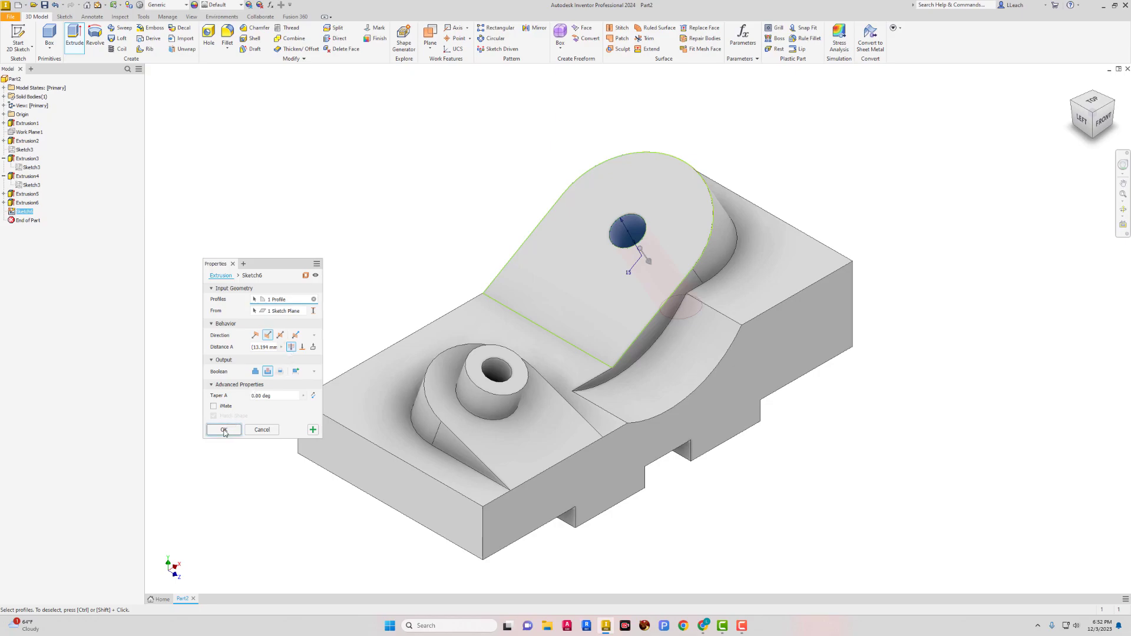
- Sketch a 25 mm diameter circle concentric with the hole on the round-ended sloped face and finish the sketch
{"action": "left_click", "coordinate": [25, 49]}
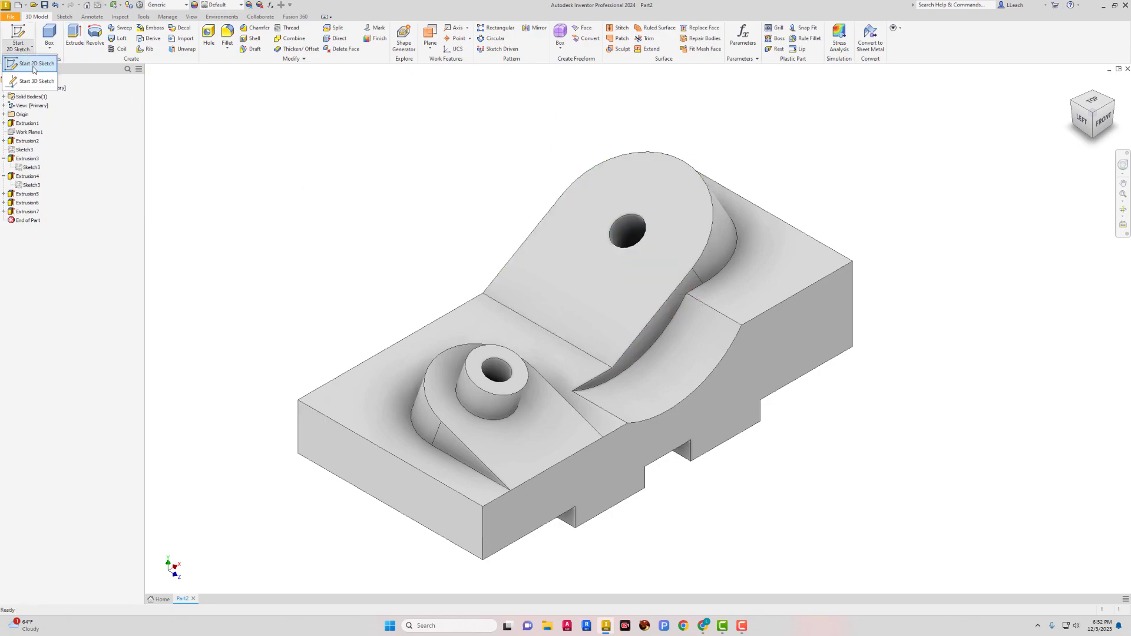
{"action": "left_click", "coordinate": [51, 65]}
{"action": "left_click", "coordinate": [606, 198]}
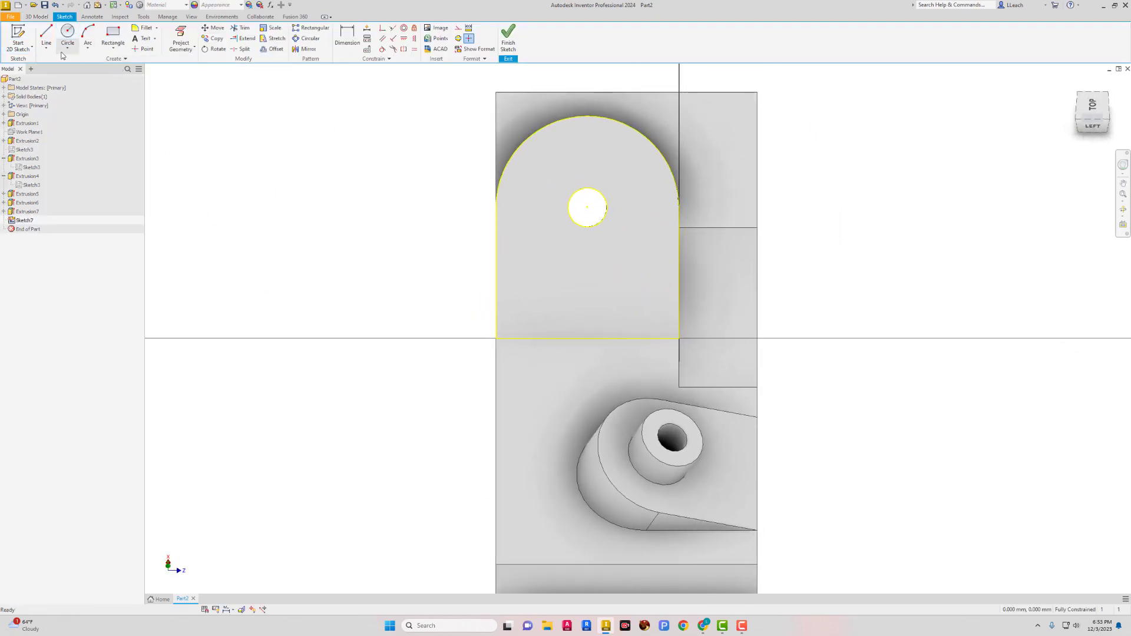
{"action": "left_click", "coordinate": [67, 51]}
{"action": "left_click", "coordinate": [84, 68]}
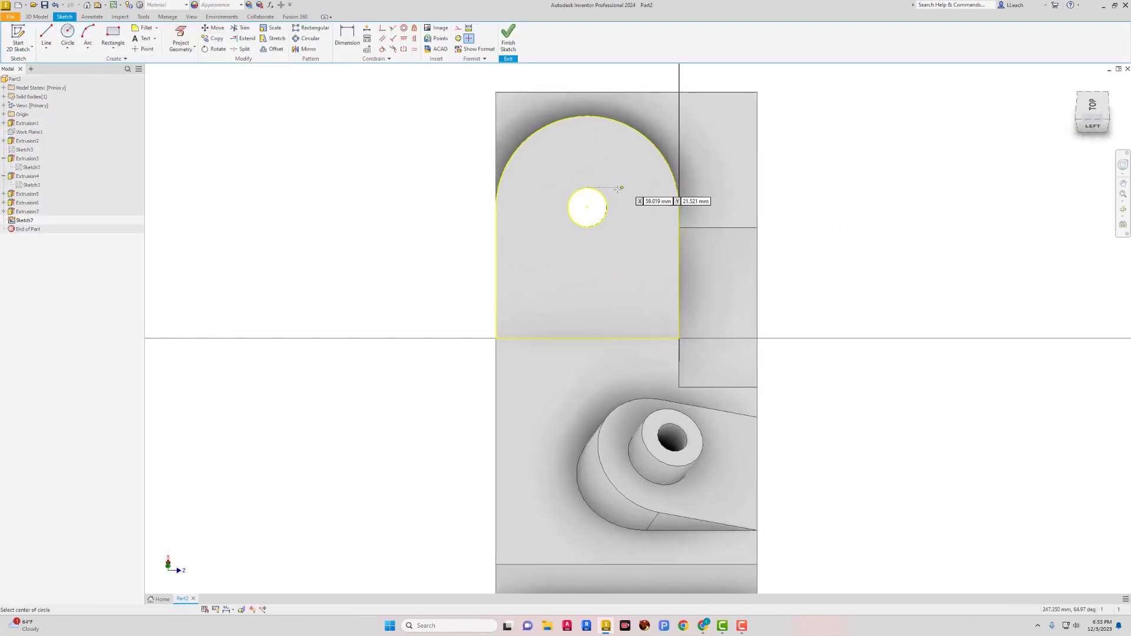
{"action": "left_click", "coordinate": [588, 207]}
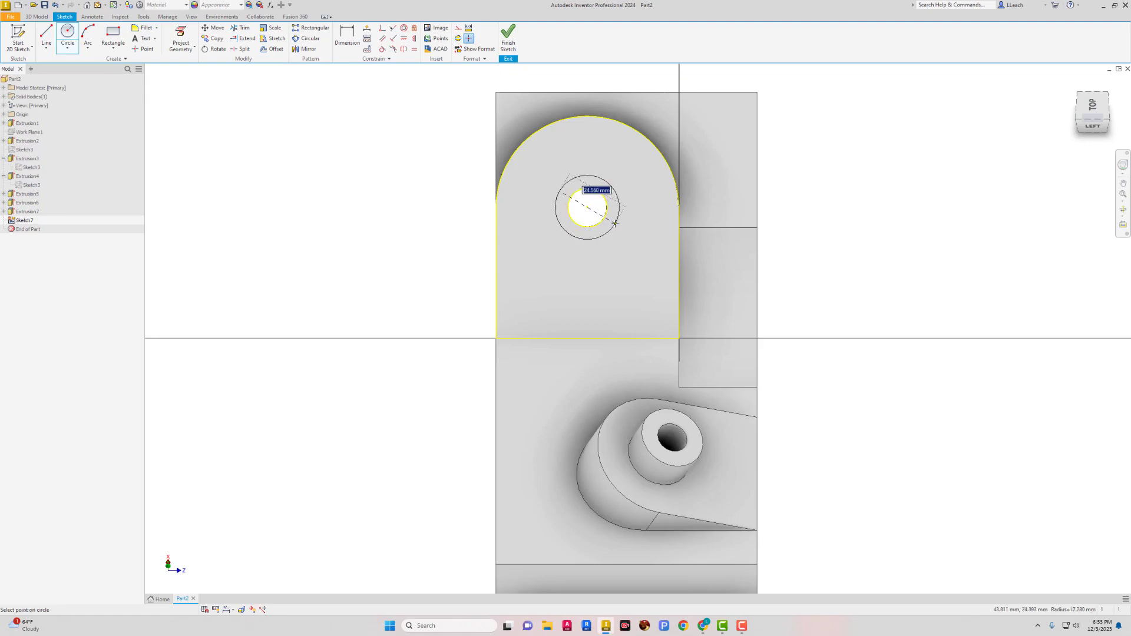
{"action": "type", "text": "d"}
{"action": "key", "text": "Return"}
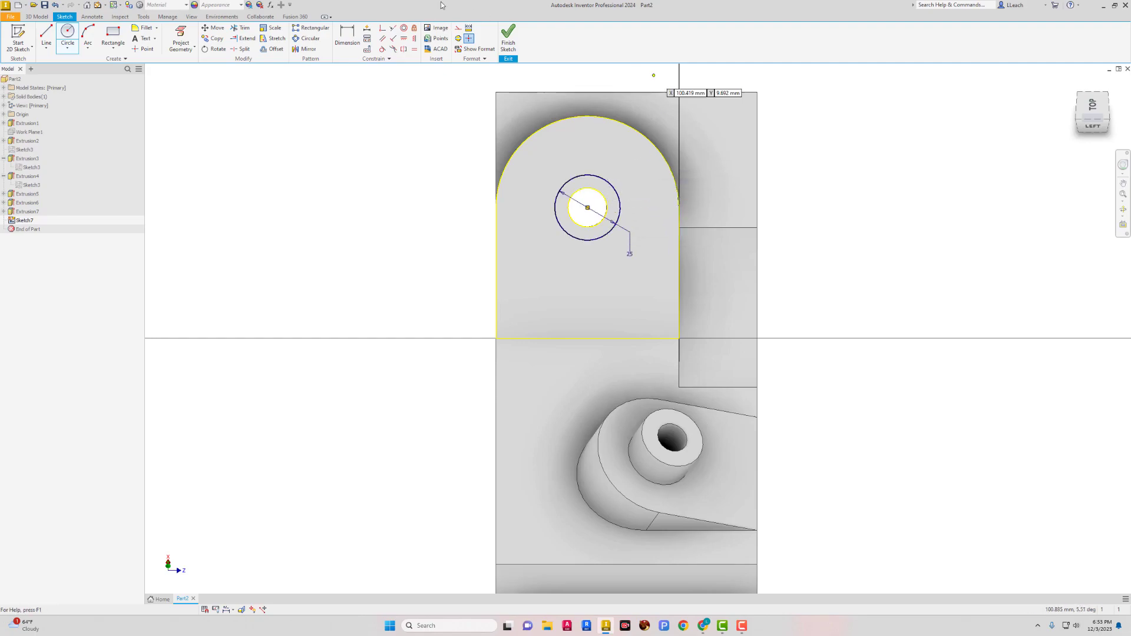
{"action": "left_click", "coordinate": [508, 37]}
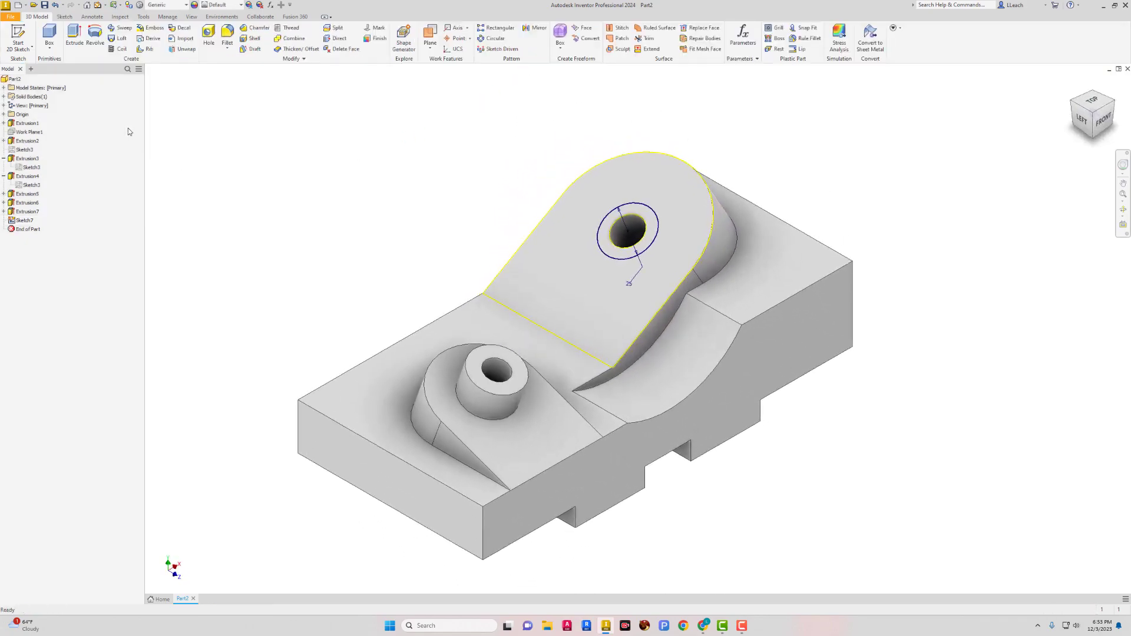
- Extrude the ring between the 25 mm circle and the hole as a cut 5 mm deep
{"action": "left_click", "coordinate": [74, 36]}
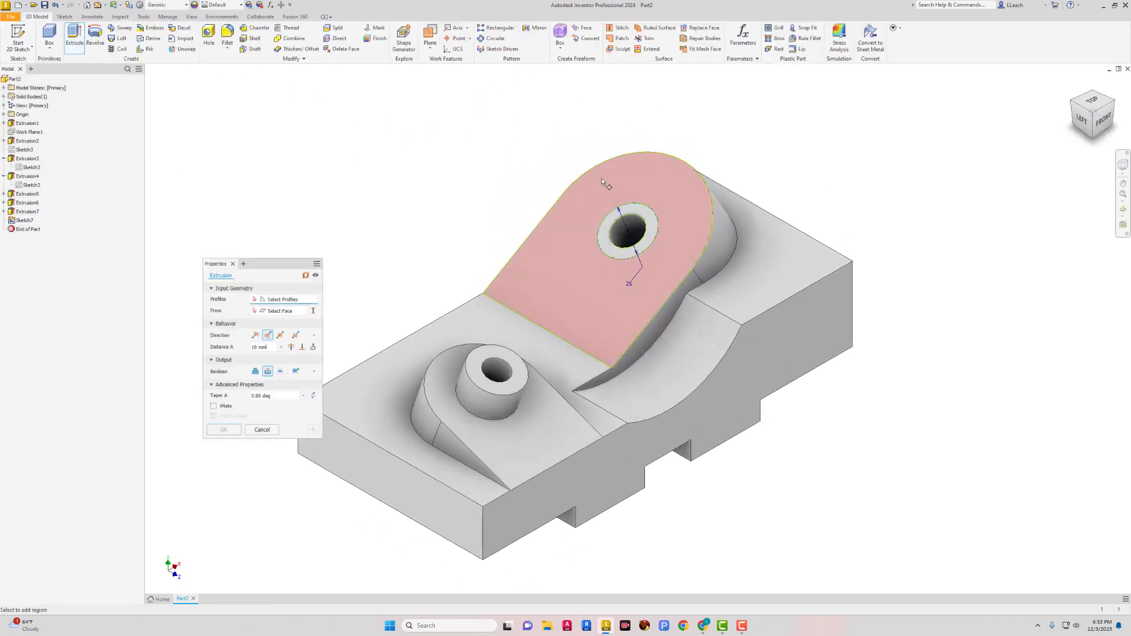
{"action": "left_click", "coordinate": [607, 215]}
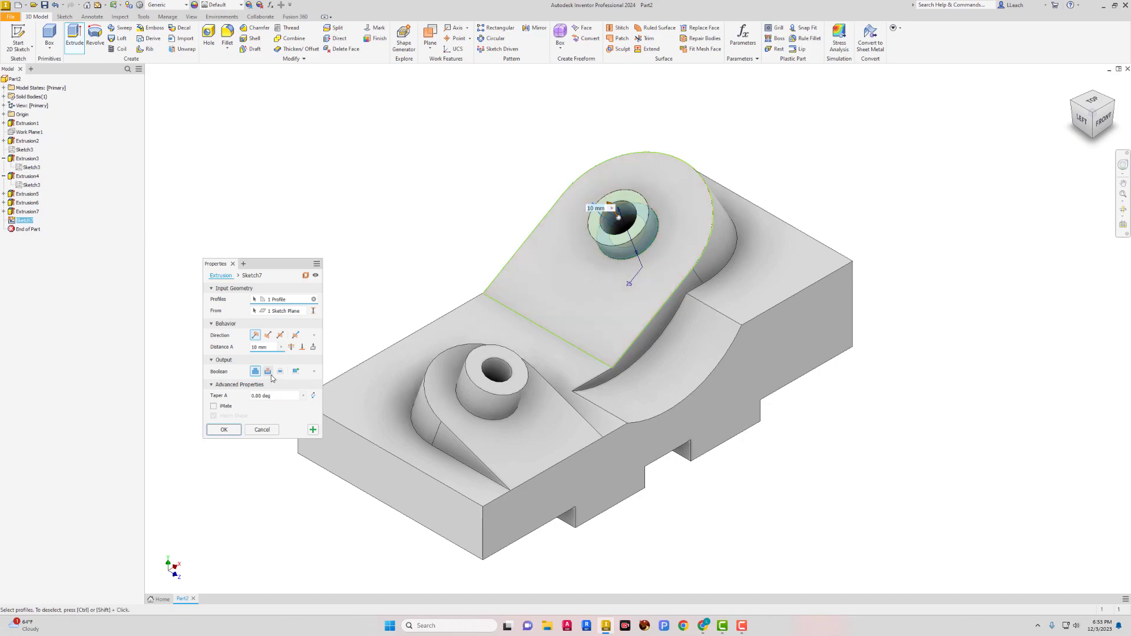
{"action": "left_click", "coordinate": [268, 372]}
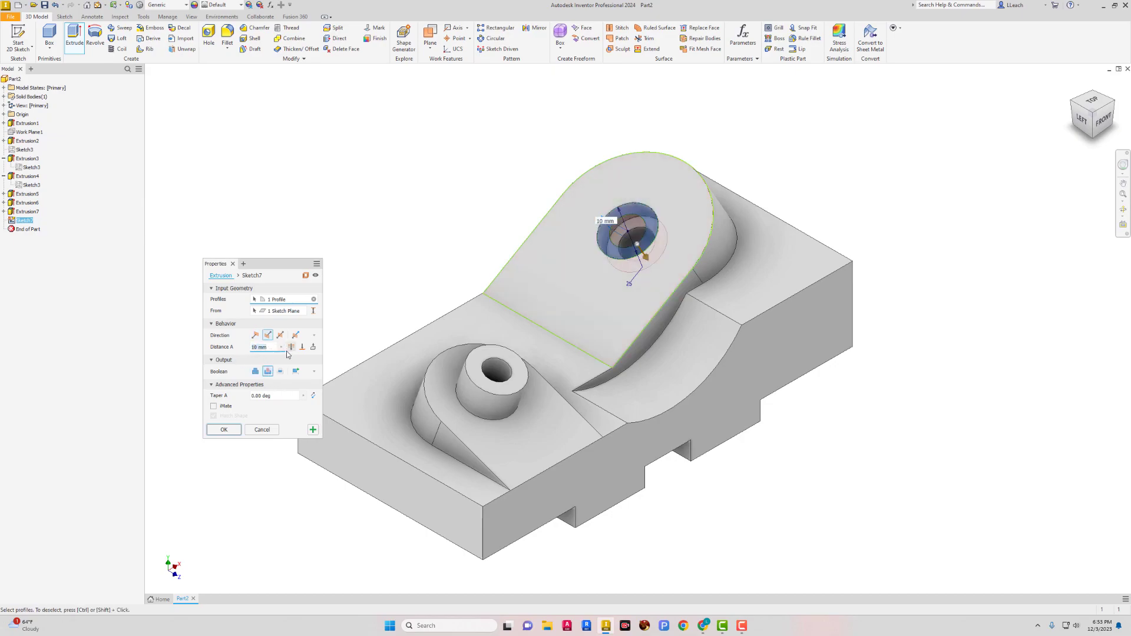
{"action": "type", "text": "5"}
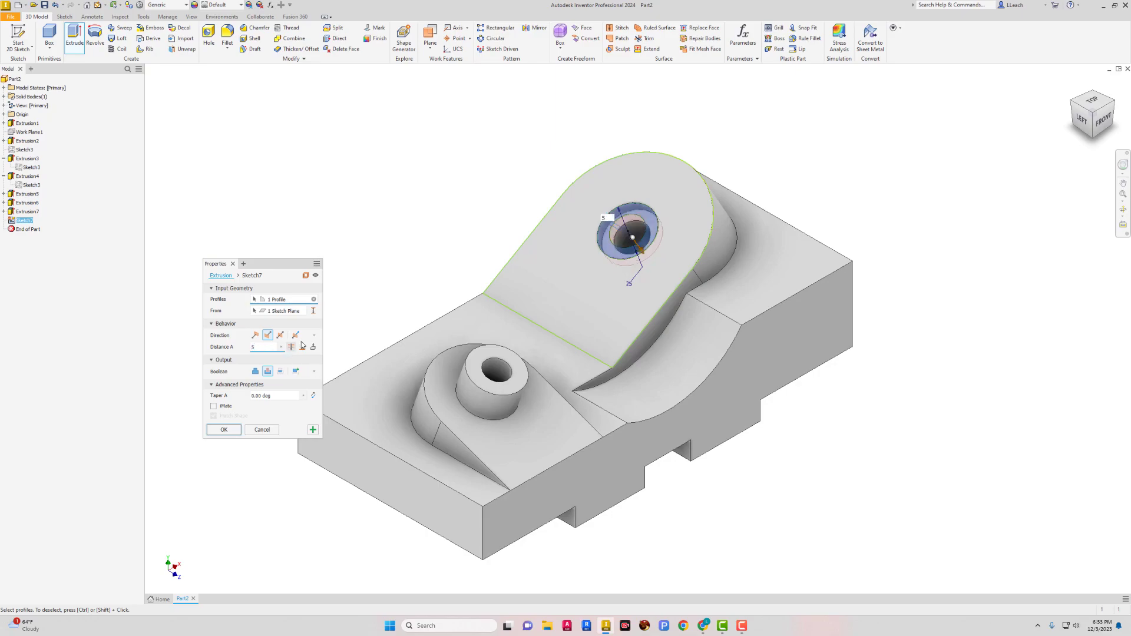
{"action": "left_click", "coordinate": [224, 430]}
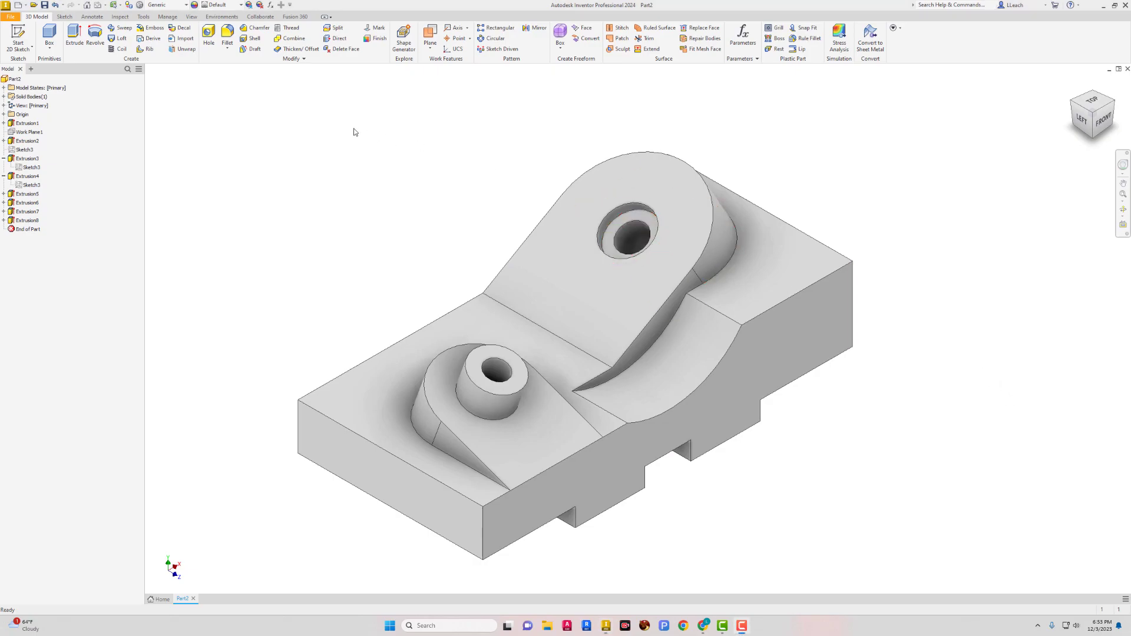
- Start a sketch on the round-ended sloped face and draw a crosswise rectangle about 10 mm wide, centred on the hole and overrunning both side edges
{"action": "left_click", "coordinate": [26, 49]}
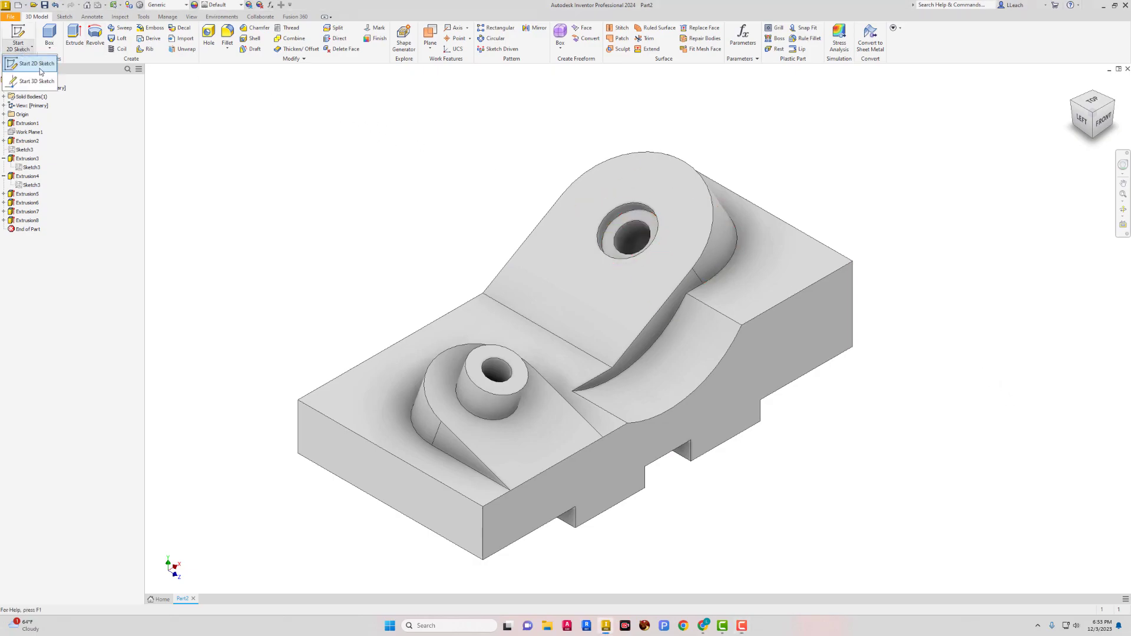
{"action": "left_click", "coordinate": [34, 65]}
{"action": "left_click", "coordinate": [567, 231]}
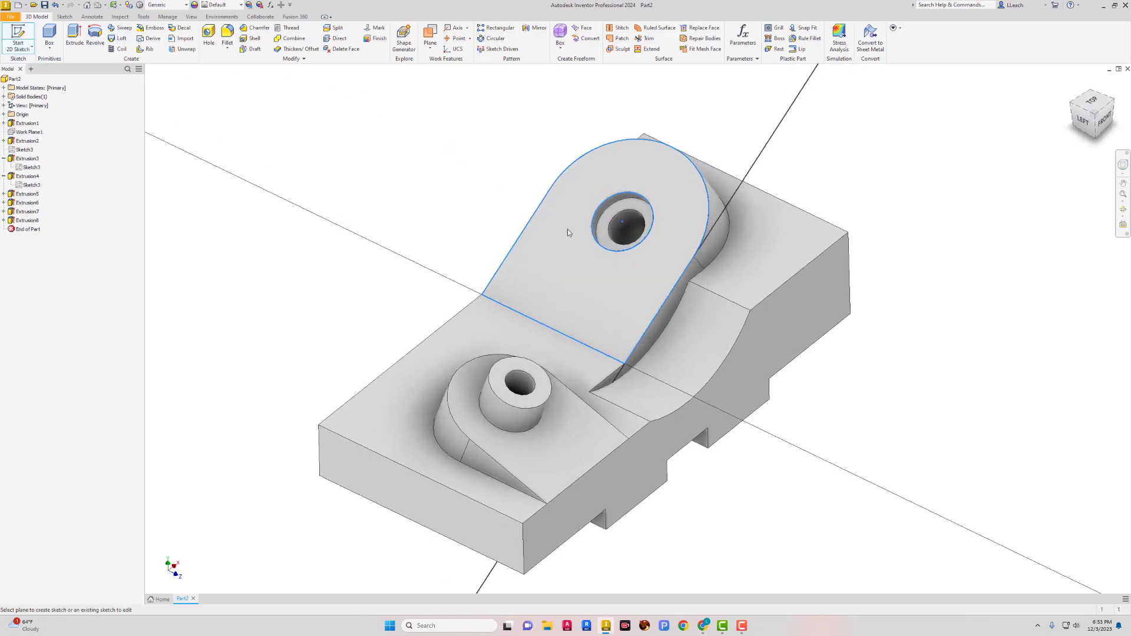
{"action": "left_click", "coordinate": [592, 205]}
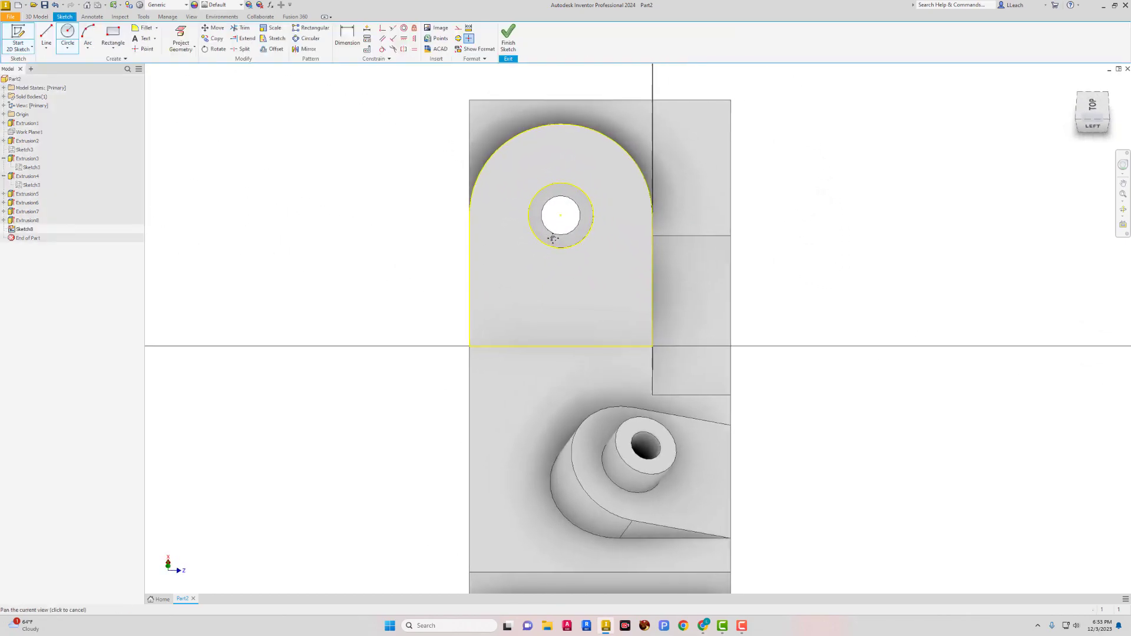
{"action": "left_click", "coordinate": [115, 52]}
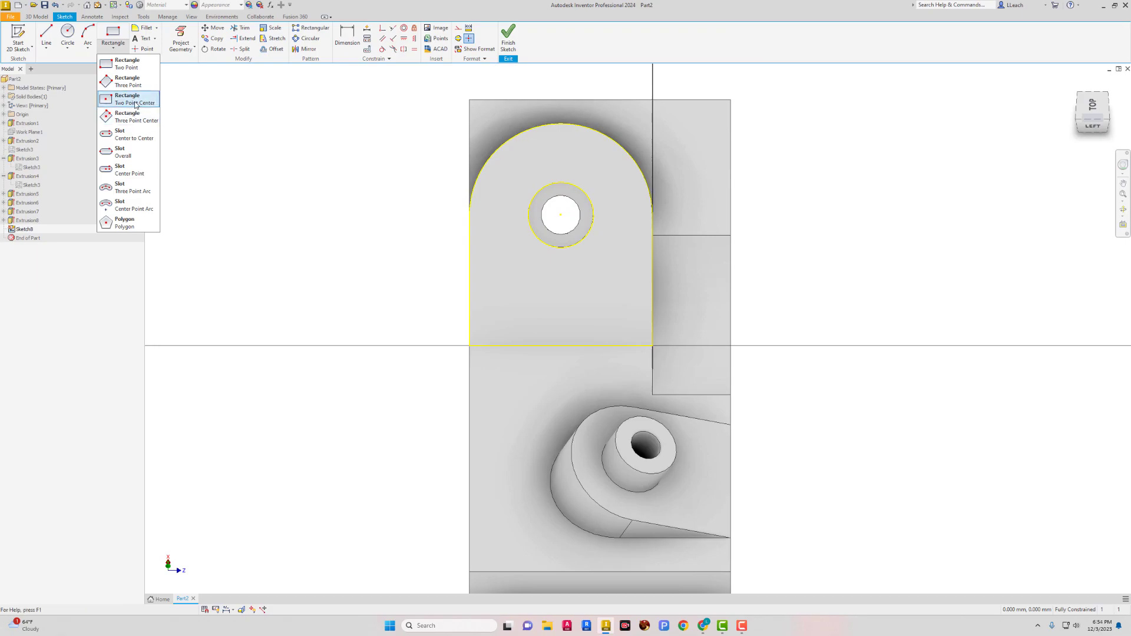
{"action": "left_click", "coordinate": [133, 103]}
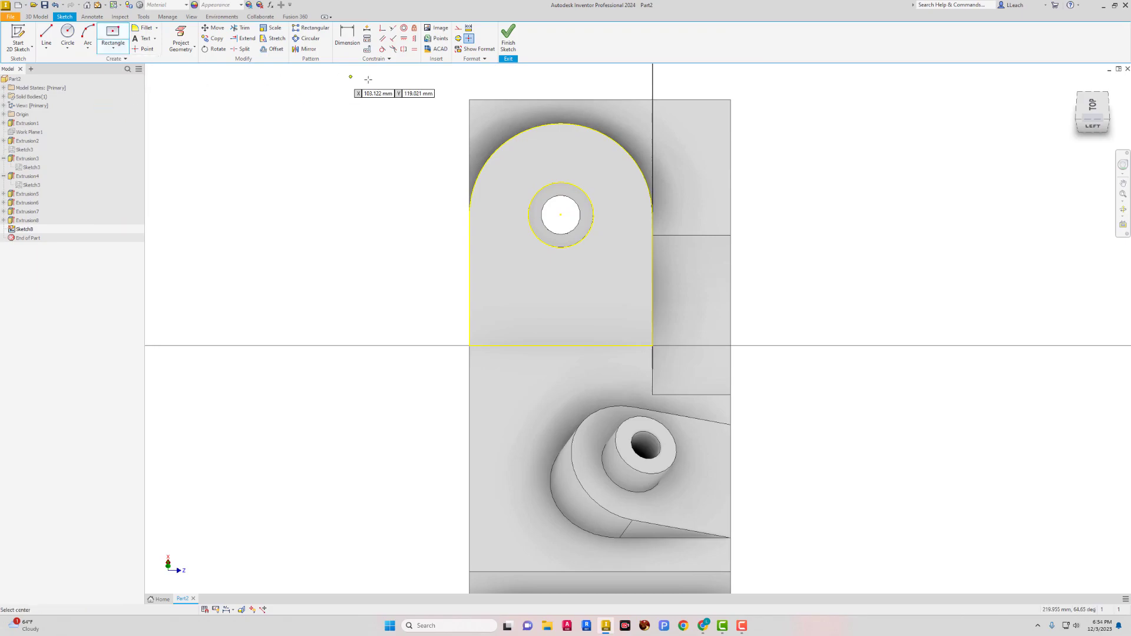
{"action": "left_click", "coordinate": [561, 215]}
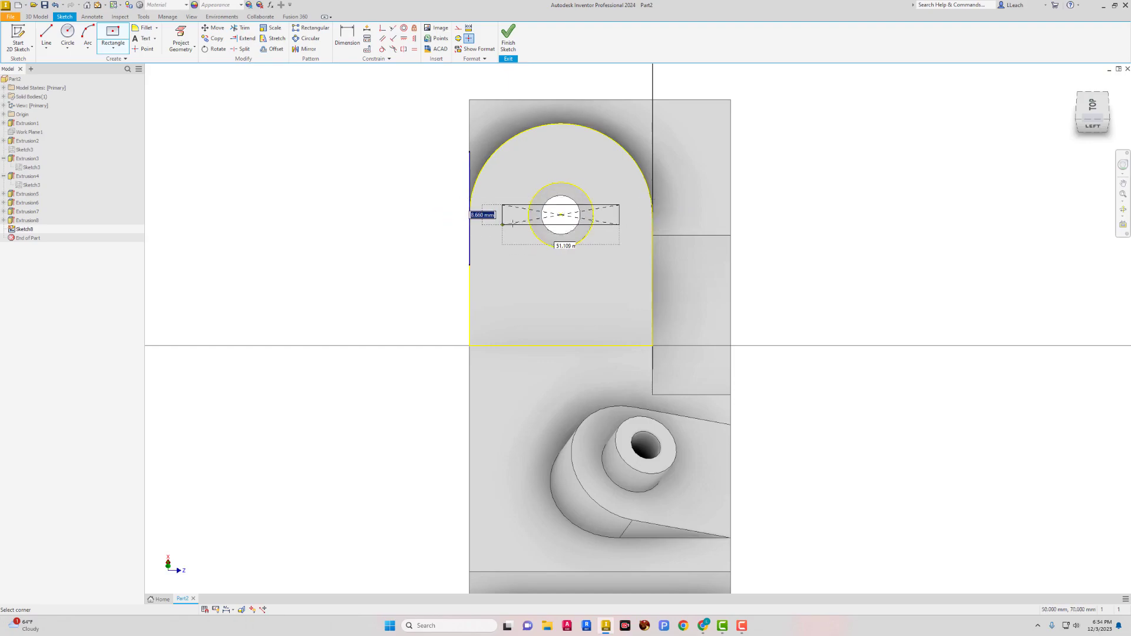
{"action": "left_click", "coordinate": [669, 227]}
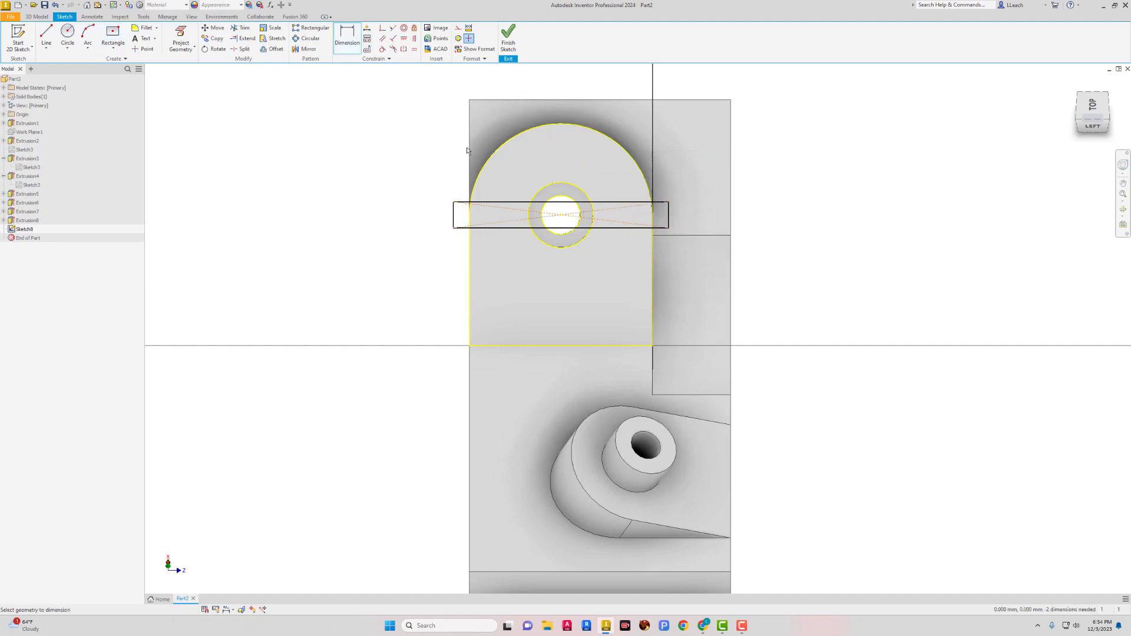
- Dimension the distance between the crosswise rectangle's two long edges as 10 mm
{"action": "left_click", "coordinate": [504, 201]}
{"action": "left_click", "coordinate": [514, 227]}
{"action": "left_click", "coordinate": [430, 218]}
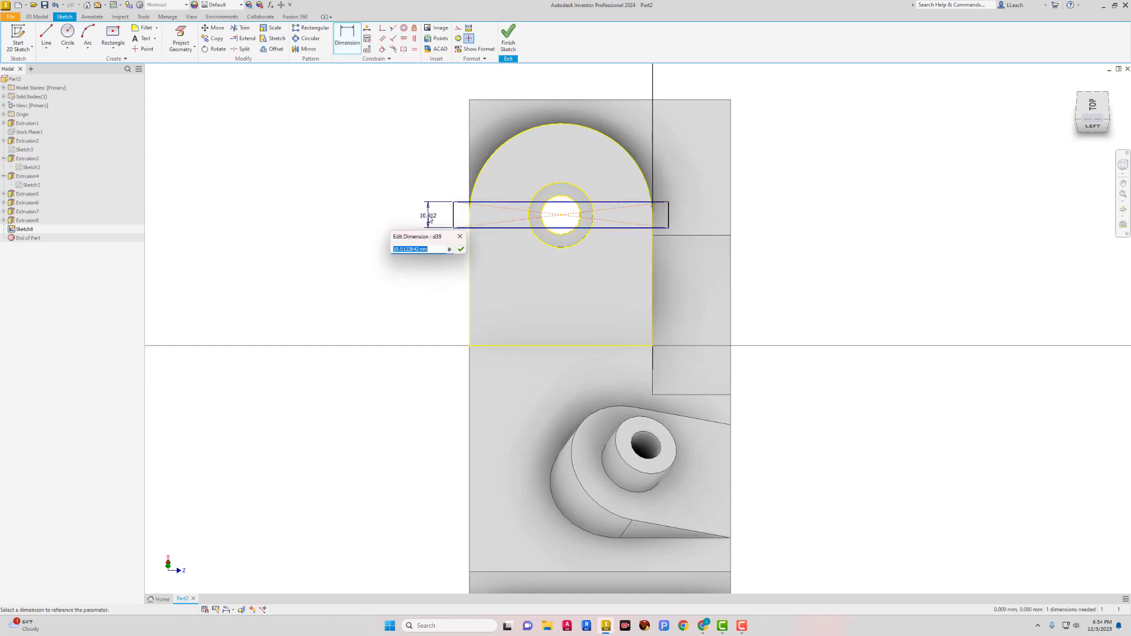
{"action": "type", "text": "10"}
{"action": "key", "text": "Return"}
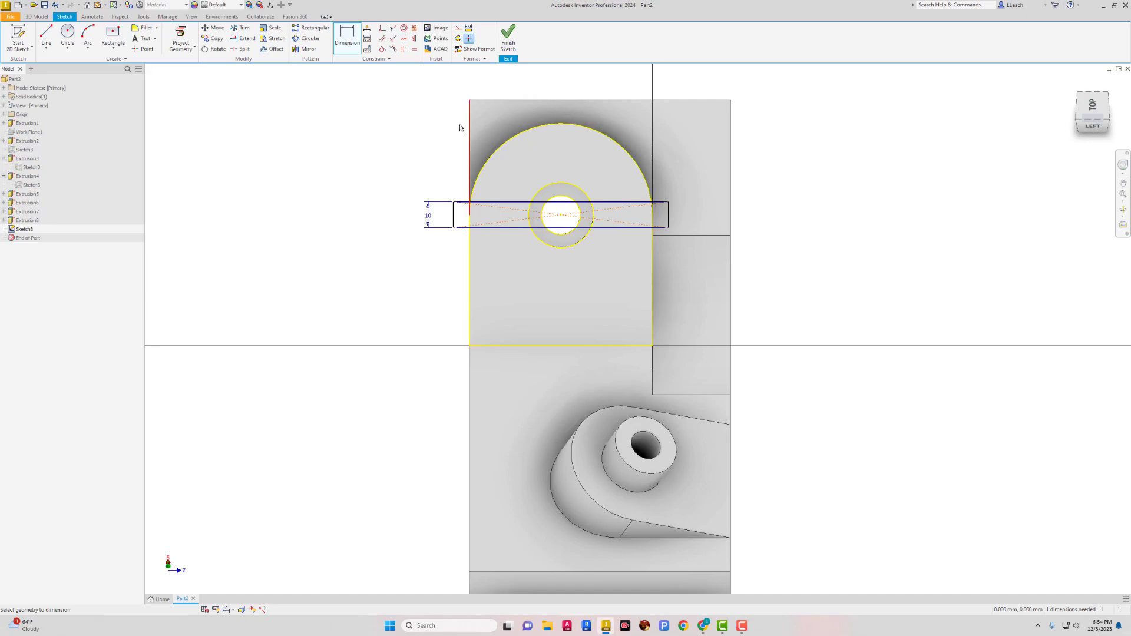
- Draw a lengthwise rectangle about 21 mm wide centred on the hole, reaching the face's straight lower edge and overrunning its rounded end
{"action": "left_click", "coordinate": [113, 48]}
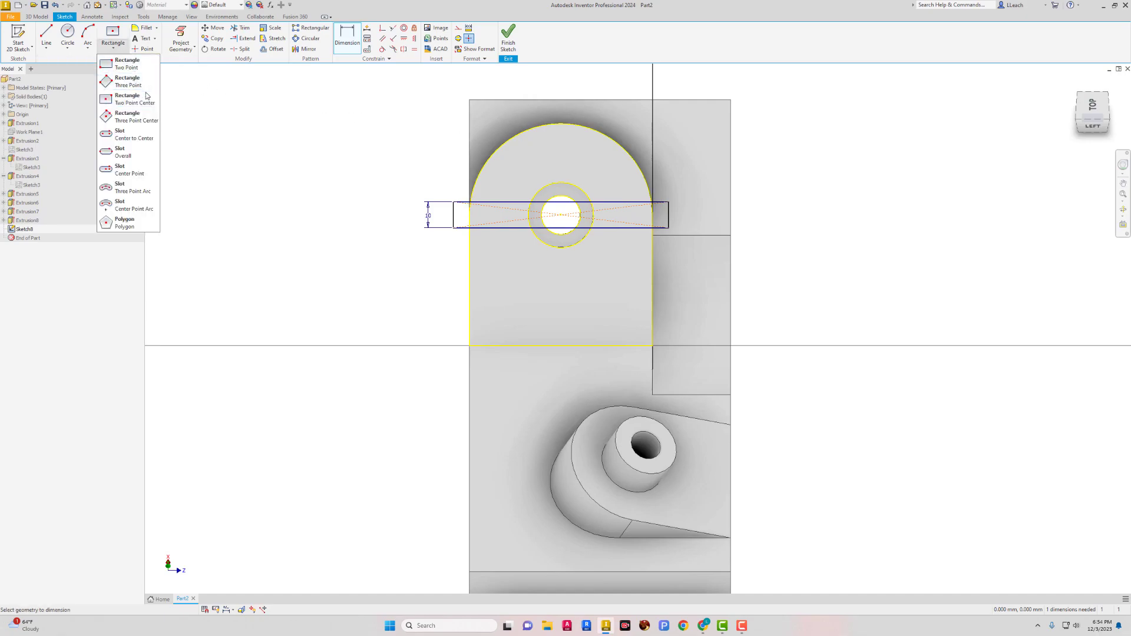
{"action": "left_click", "coordinate": [127, 104]}
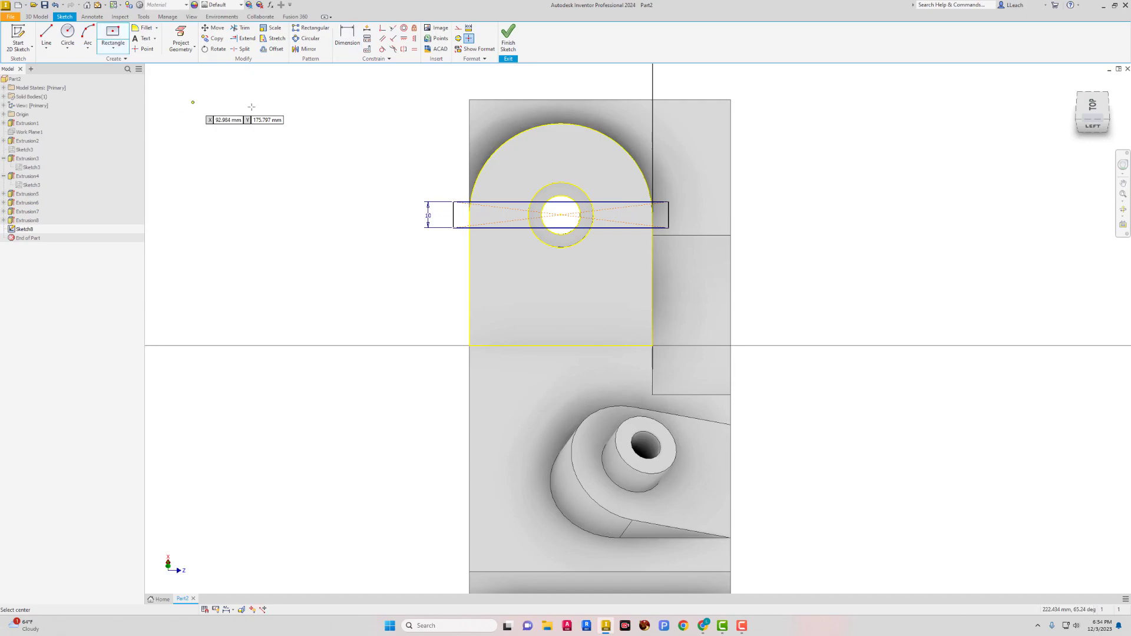
{"action": "left_click", "coordinate": [561, 214]}
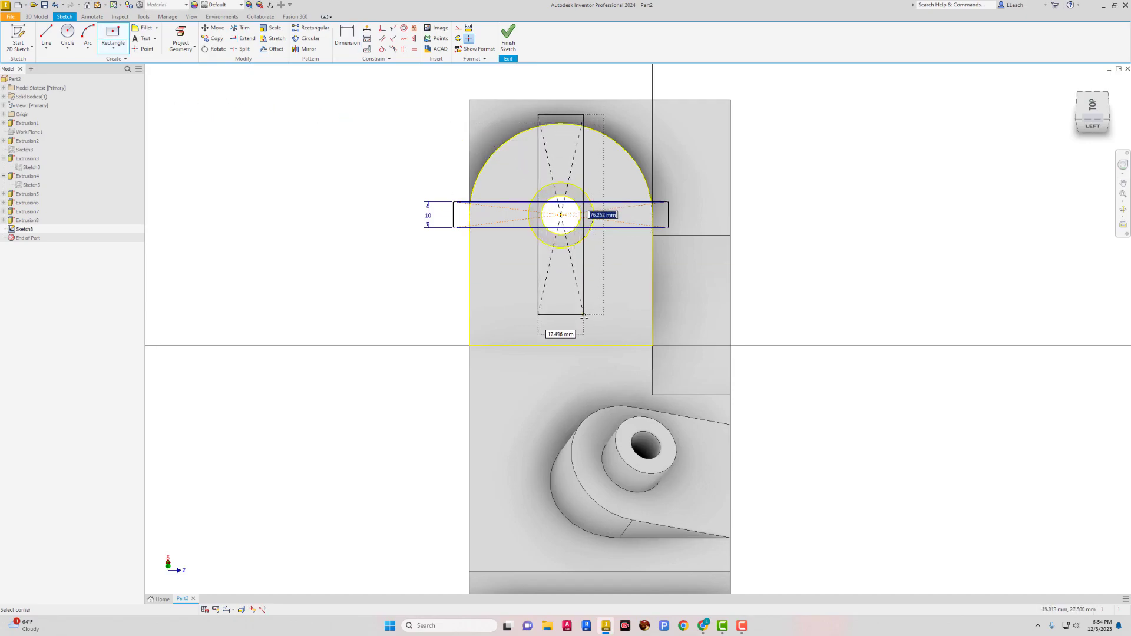
{"action": "left_click", "coordinate": [588, 346]}
- Dimension the lengthwise rectangle's width as 10 mm at its short edge beyond the rounded end
{"action": "key", "text": "d"}
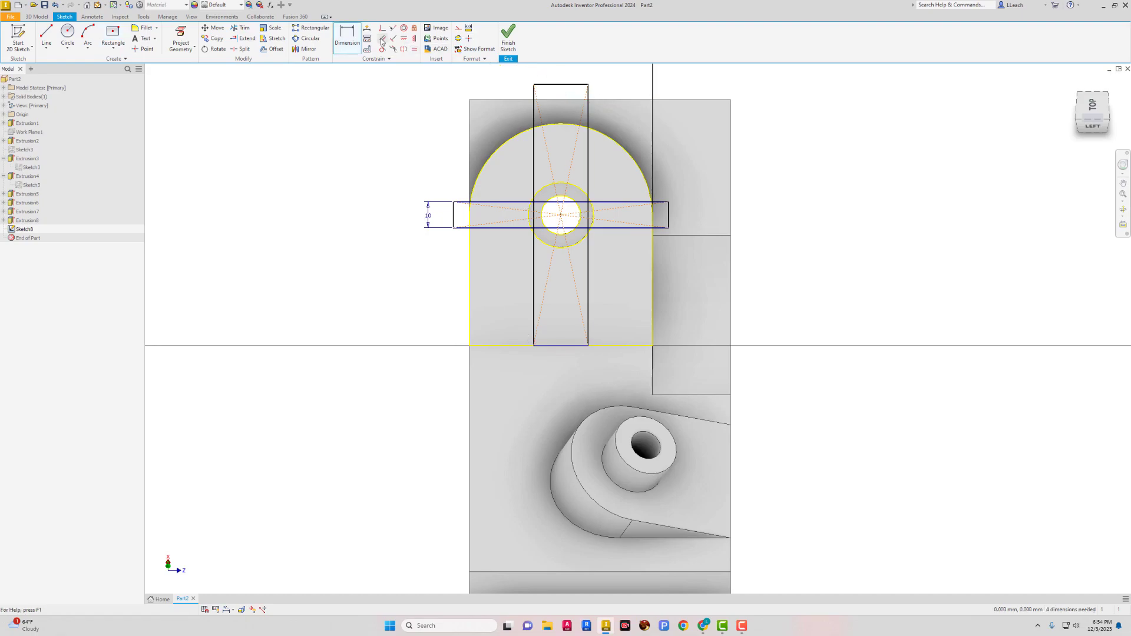
{"action": "left_click", "coordinate": [573, 84]}
{"action": "middle_click_drag", "start_coordinate": [573, 70], "coordinate": [559, 112]}
{"action": "left_click", "coordinate": [559, 112]}
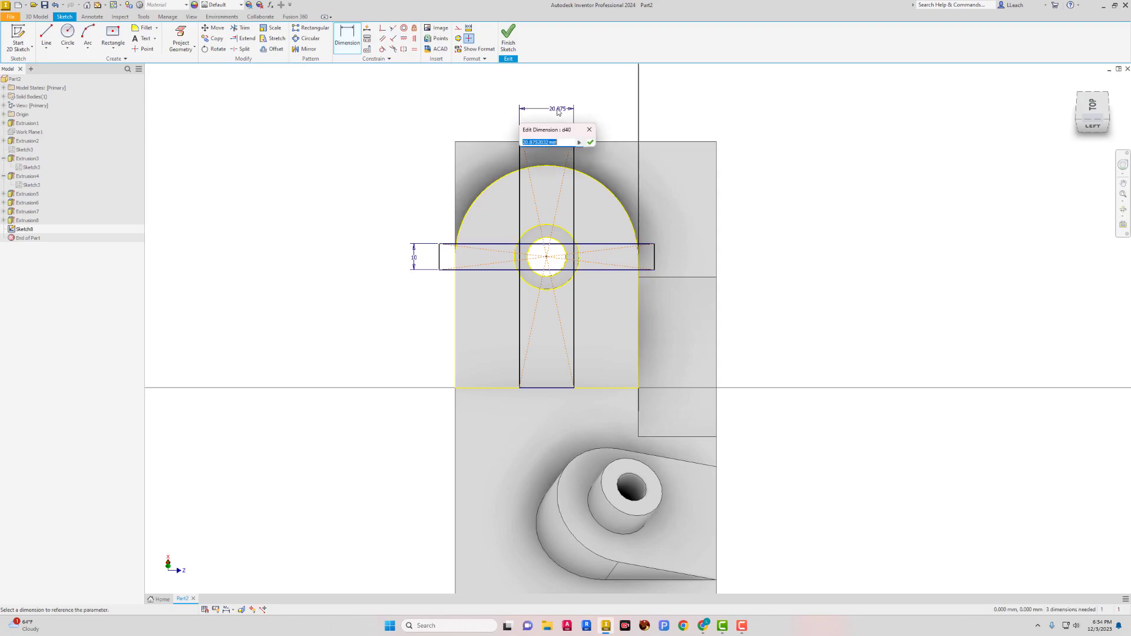
{"action": "type", "text": "1"}
{"action": "key", "text": "Return"}
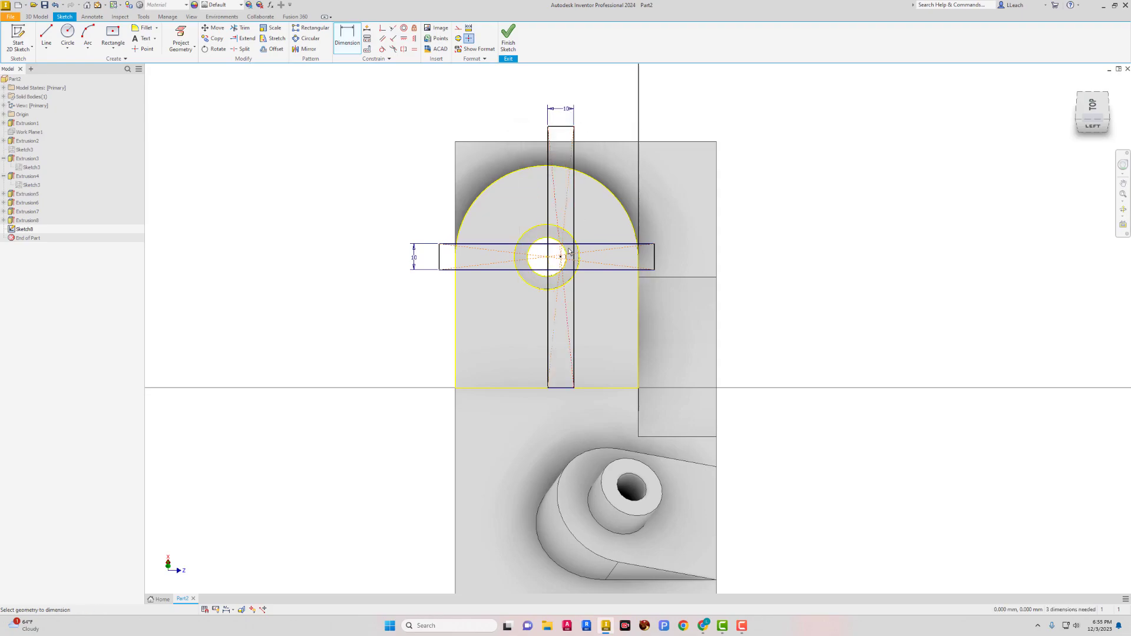
- Try to make the lengthwise rectangle's centre point coincident with the centre of the hole
{"action": "scroll", "coordinate": [566, 249], "scroll_direction": "down", "scroll_amount": 1}
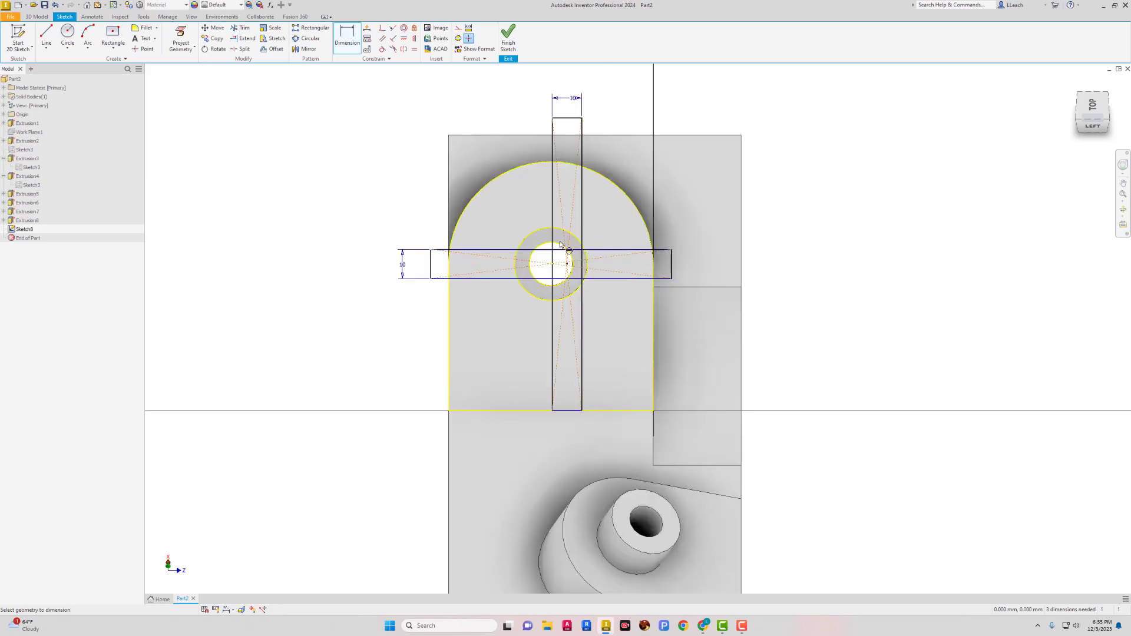
{"action": "left_click", "coordinate": [382, 29]}
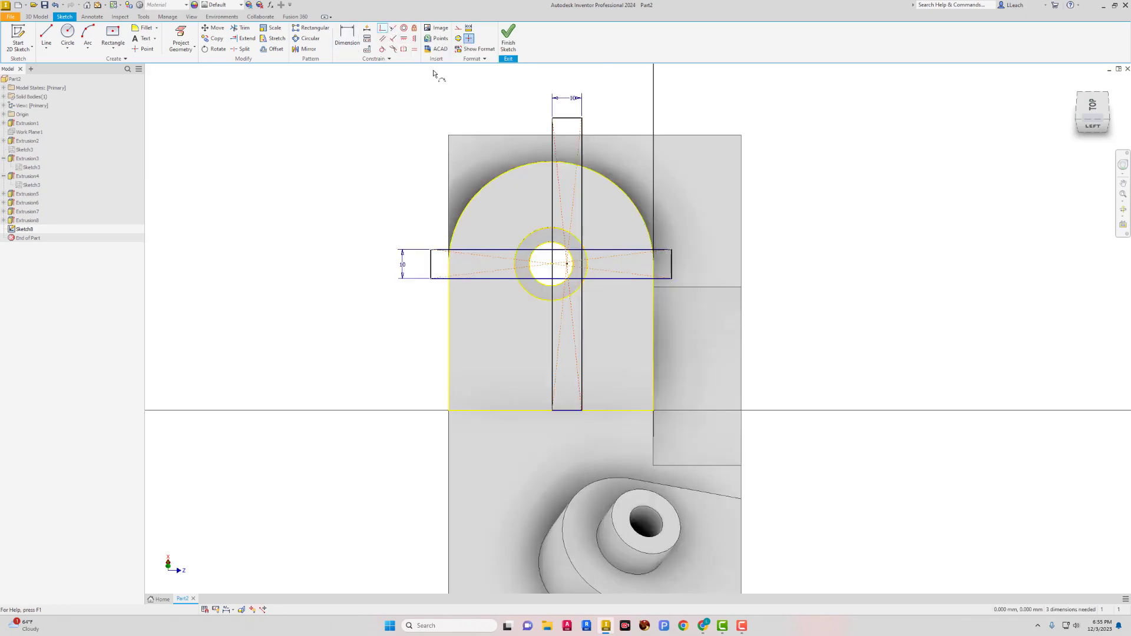
{"action": "scroll", "coordinate": [564, 251], "scroll_direction": "down", "scroll_amount": 2}
{"action": "scroll", "coordinate": [568, 262], "scroll_direction": "down", "scroll_amount": 4}
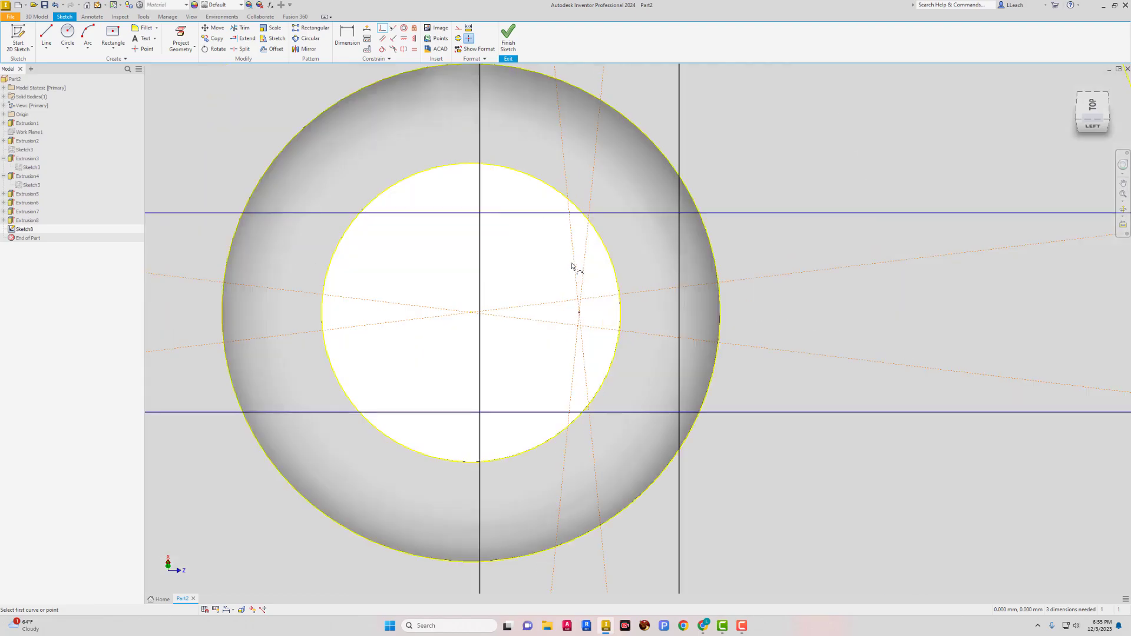
{"action": "left_click", "coordinate": [579, 313]}
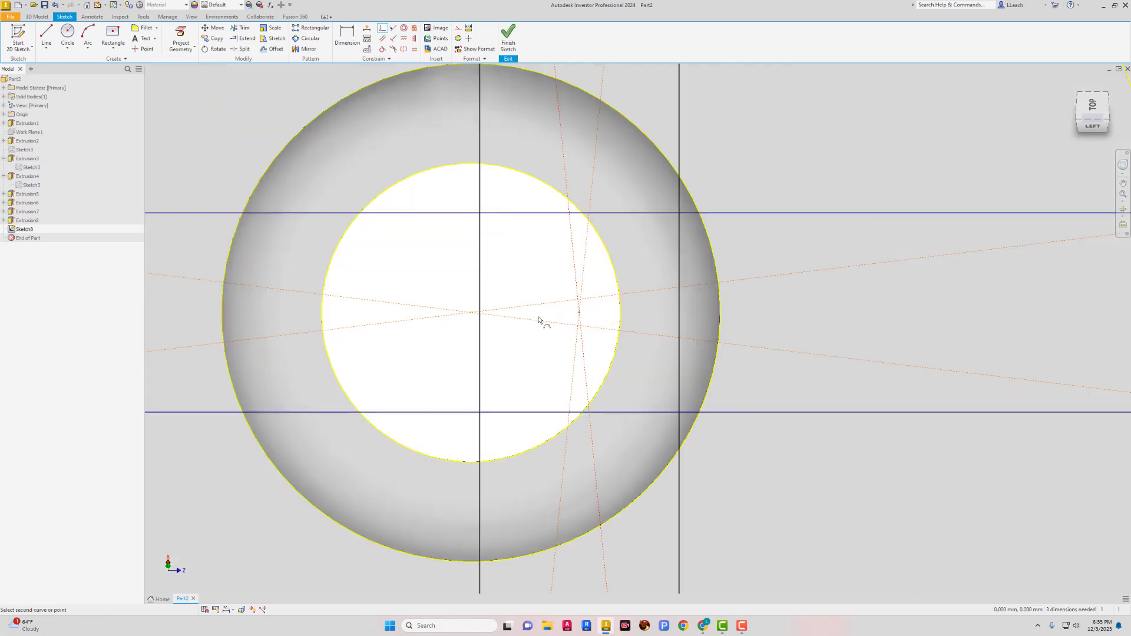
{"action": "left_click", "coordinate": [481, 312]}
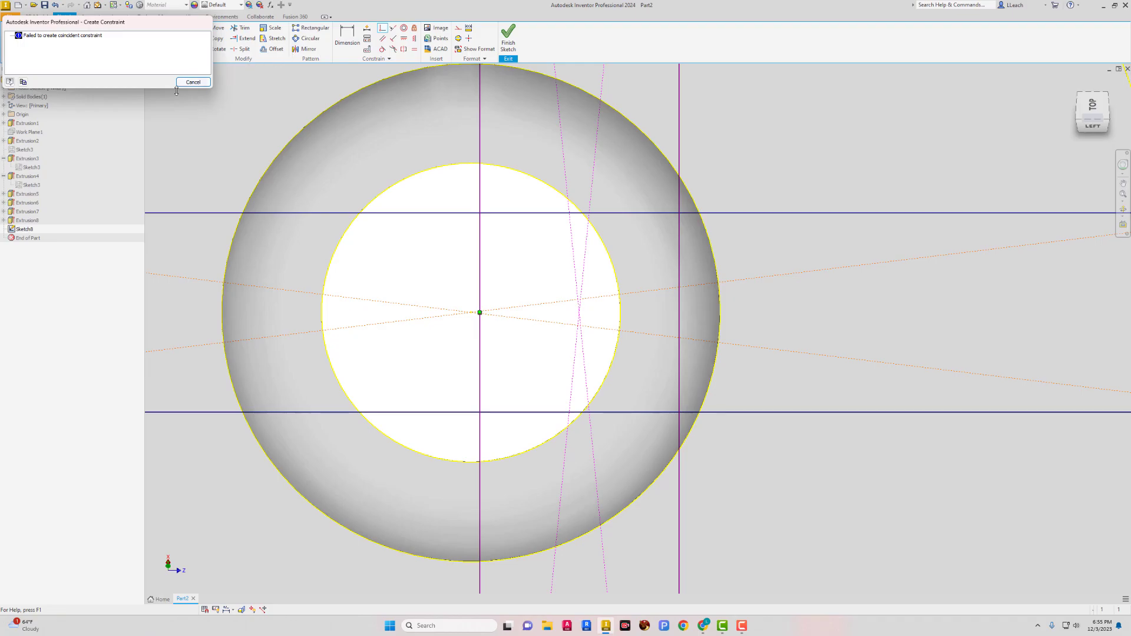
{"action": "left_click_drag", "start_coordinate": [178, 89], "coordinate": [179, 98]}
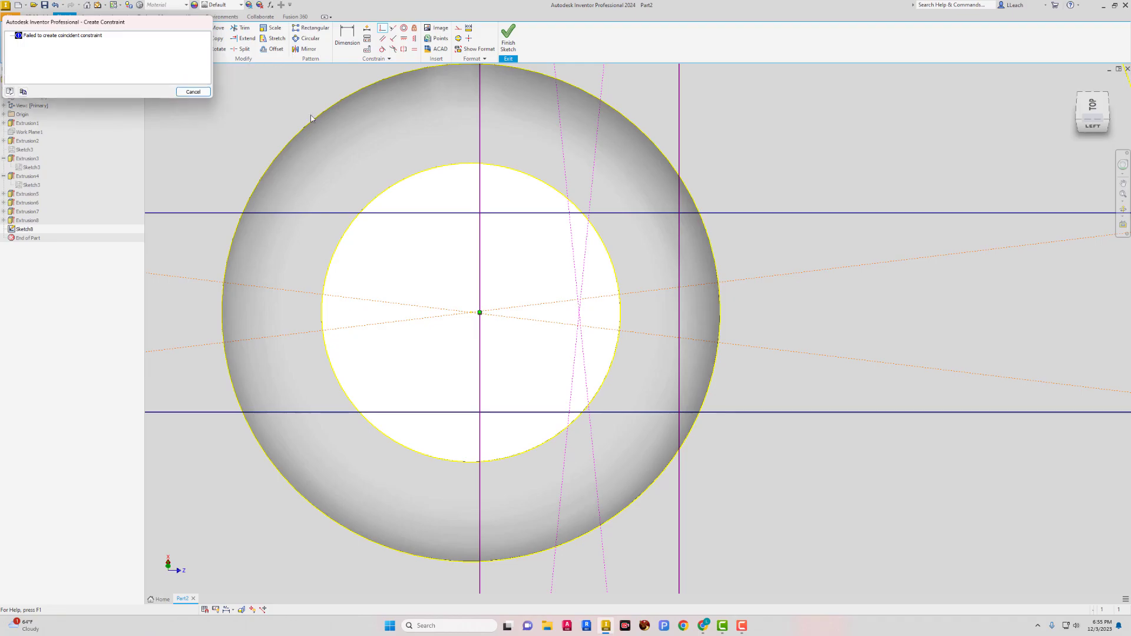
{"action": "left_click", "coordinate": [199, 92]}
{"action": "scroll", "coordinate": [597, 245], "scroll_direction": "down", "scroll_amount": 6}
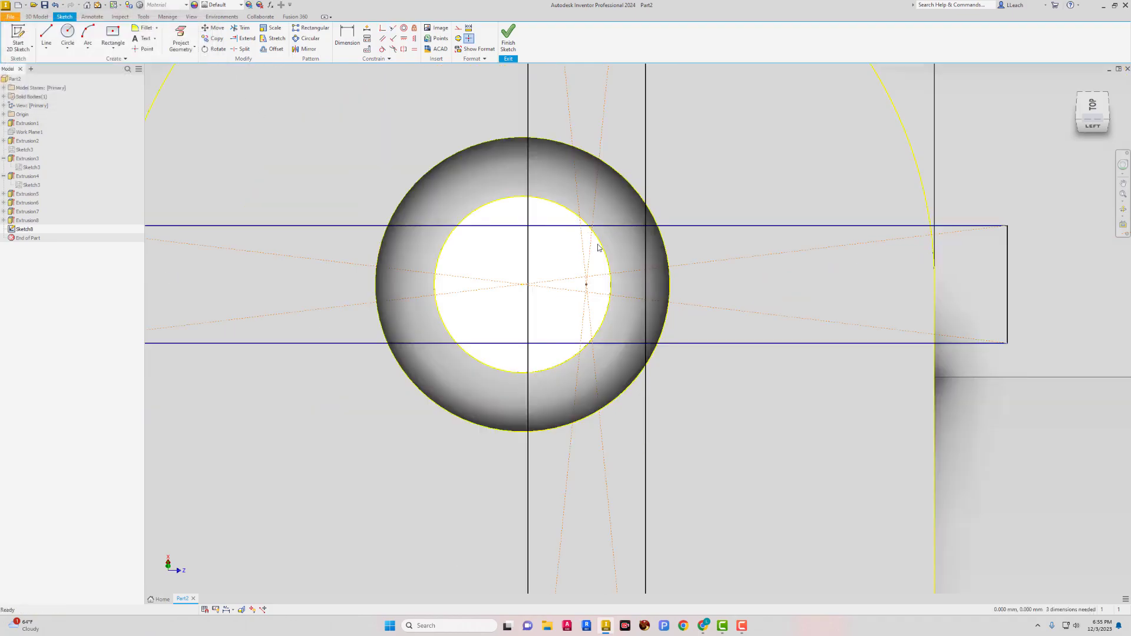
{"action": "mouse_move", "coordinate": [596, 226]}
{"action": "middle_mouse_down"}
{"action": "mouse_move", "coordinate": [584, 264]}
{"action": "mouse_move", "coordinate": [600, 267]}
{"action": "middle_mouse_up"}
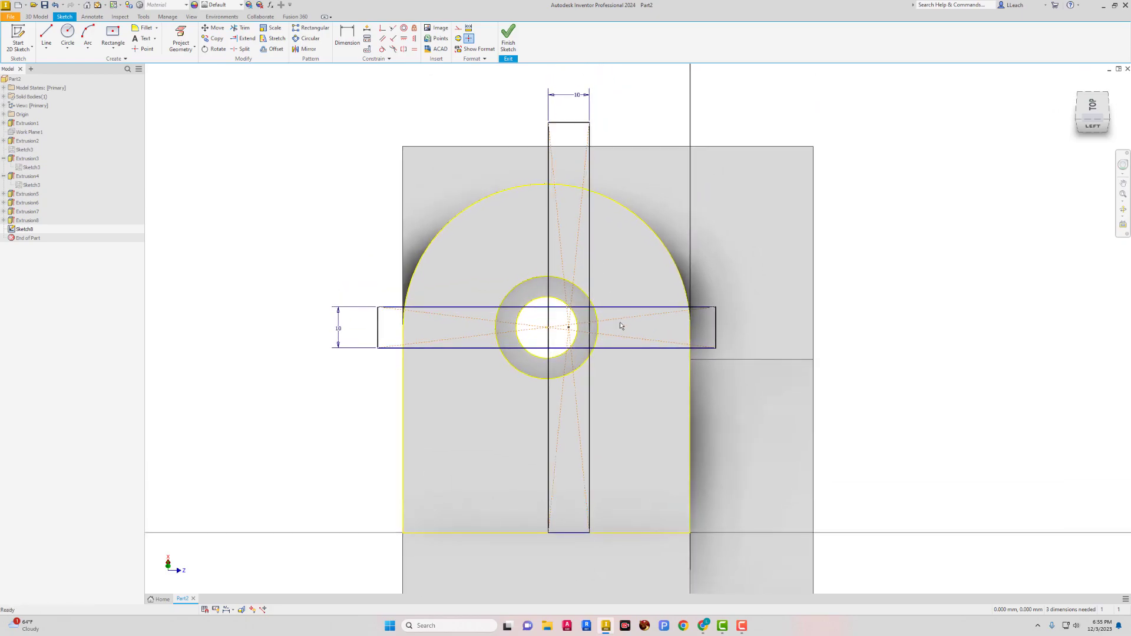
- Try to dimension the distance between the lengthwise rectangle's long edge at the hole and the rectangle's centre point
{"action": "key", "text": "d"}
{"action": "left_click", "coordinate": [549, 321]}
{"action": "left_click", "coordinate": [568, 327]}
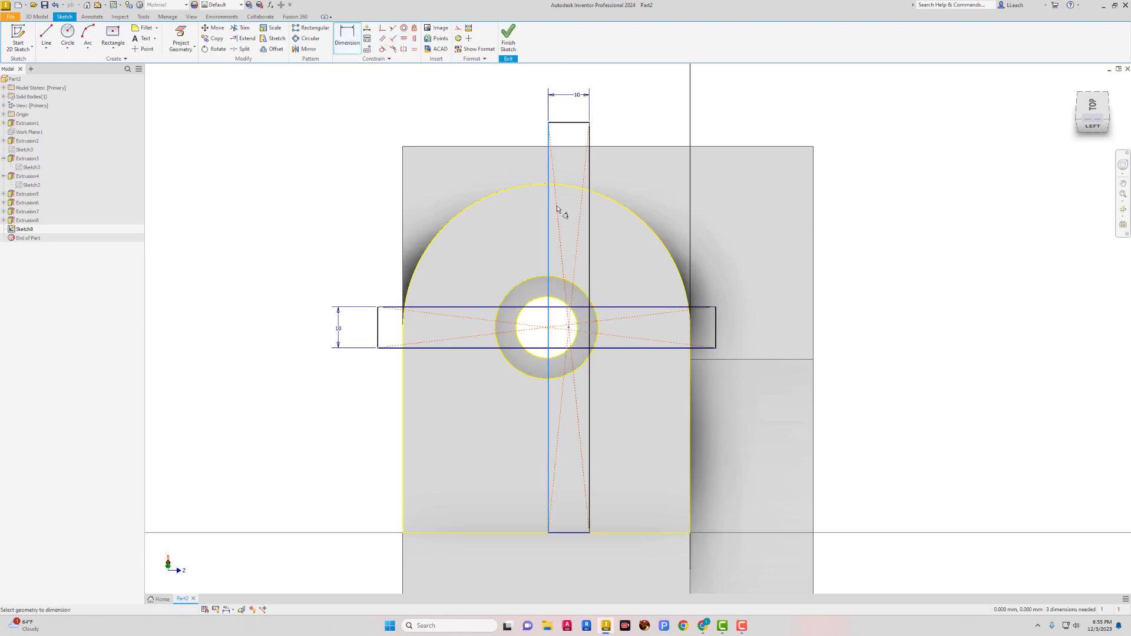
{"action": "left_click", "coordinate": [564, 110]}
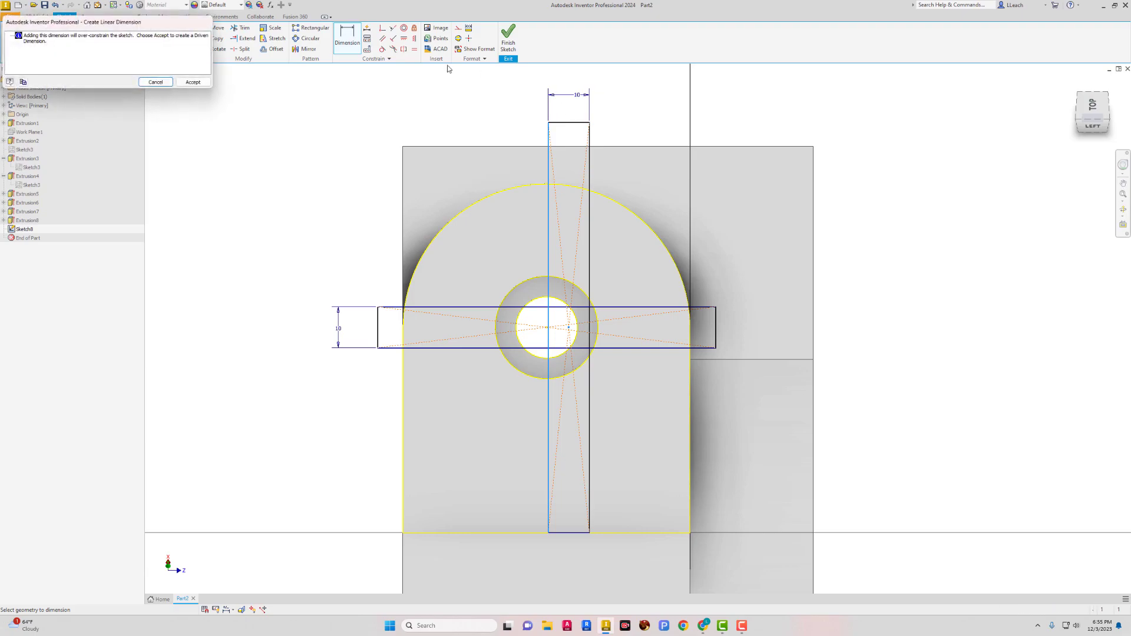
{"action": "left_click", "coordinate": [180, 84]}
- Delete the off-centre lengthwise rectangle from the sketch, including its remaining short edge on the face's straight lower edge
{"action": "left_click", "coordinate": [547, 135]}
{"action": "key", "text": "Delete"}
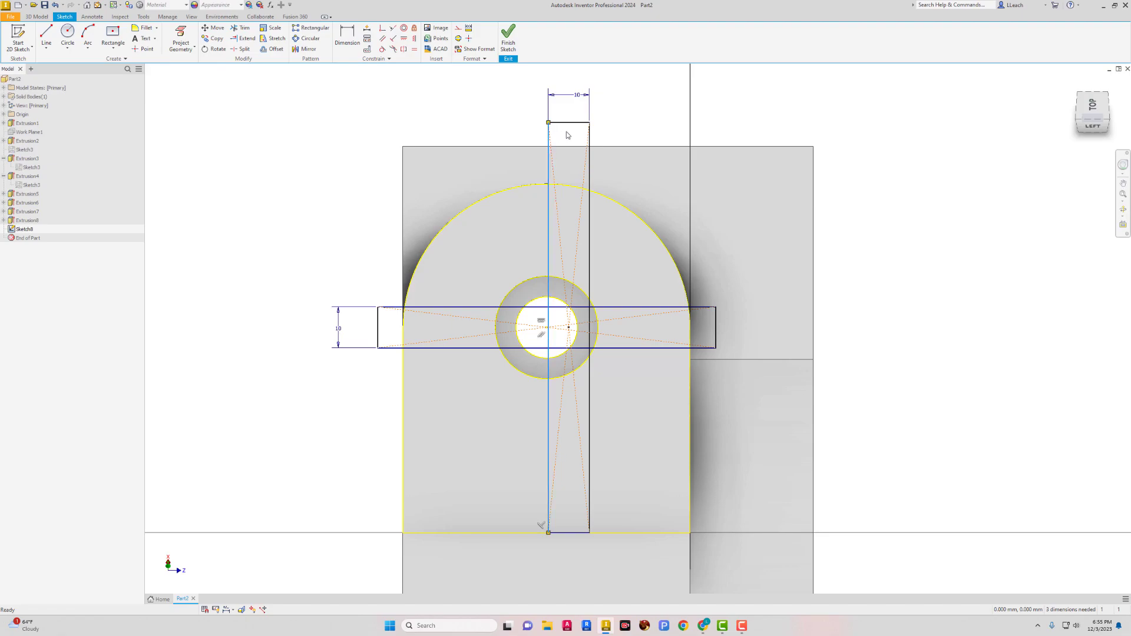
{"action": "left_click", "coordinate": [591, 139]}
{"action": "key", "text": "Delete"}
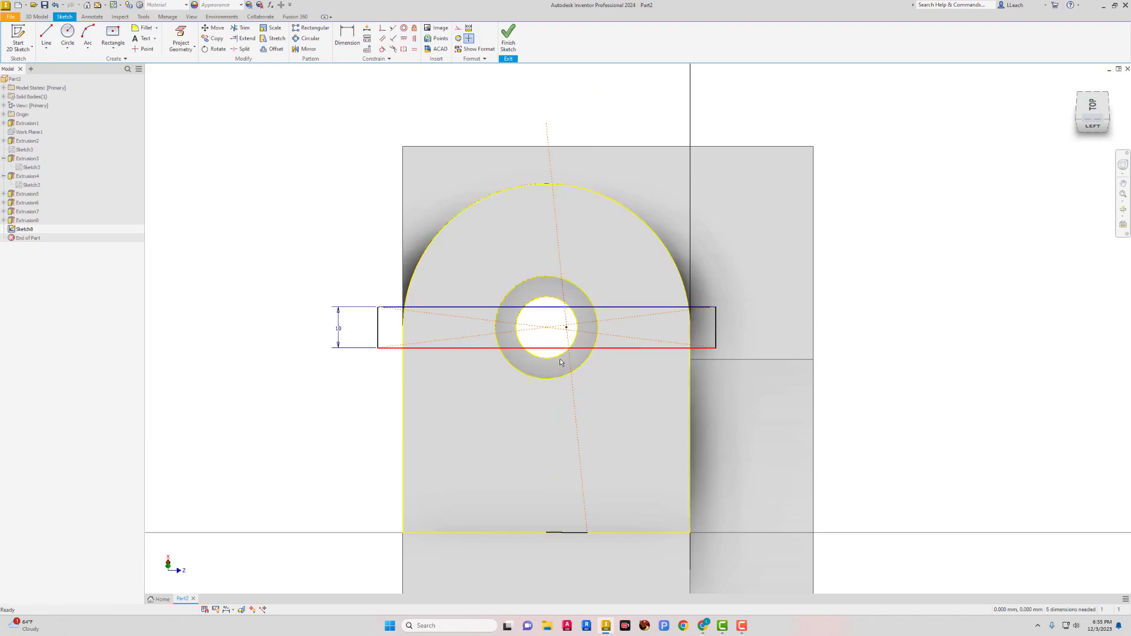
{"action": "left_click", "coordinate": [554, 532]}
{"action": "key", "text": "Delete"}
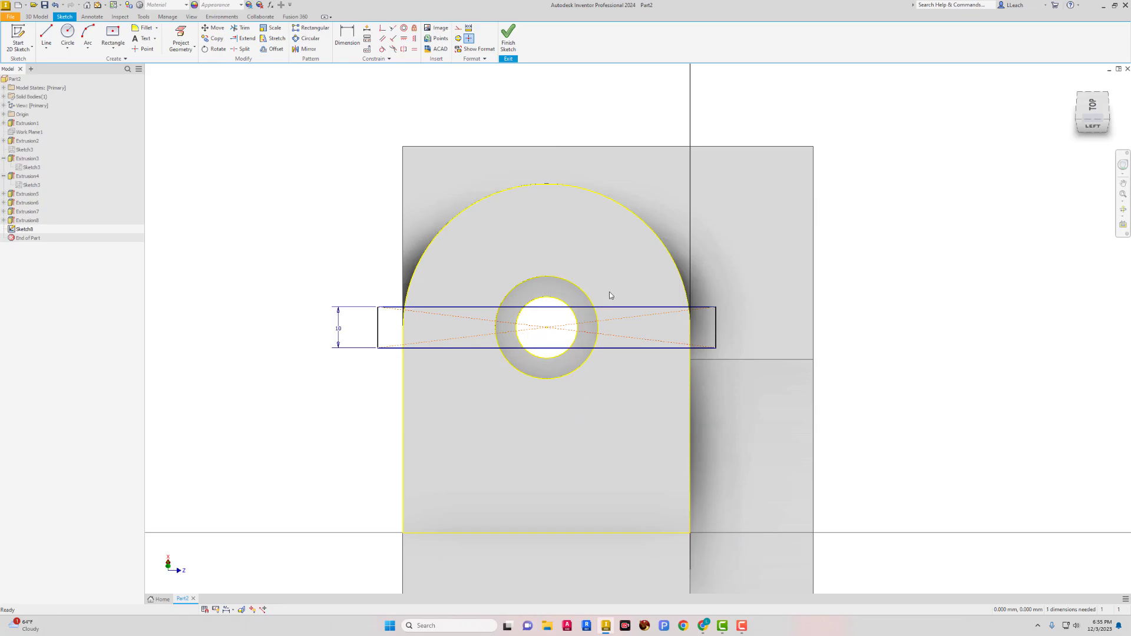
- Draw a centre-point rectangle about 25 mm wide and 100 mm long lengthwise, centred on the hole and reaching the face's straight lower edge
{"action": "scroll", "coordinate": [563, 328], "scroll_direction": "up", "scroll_amount": 1}
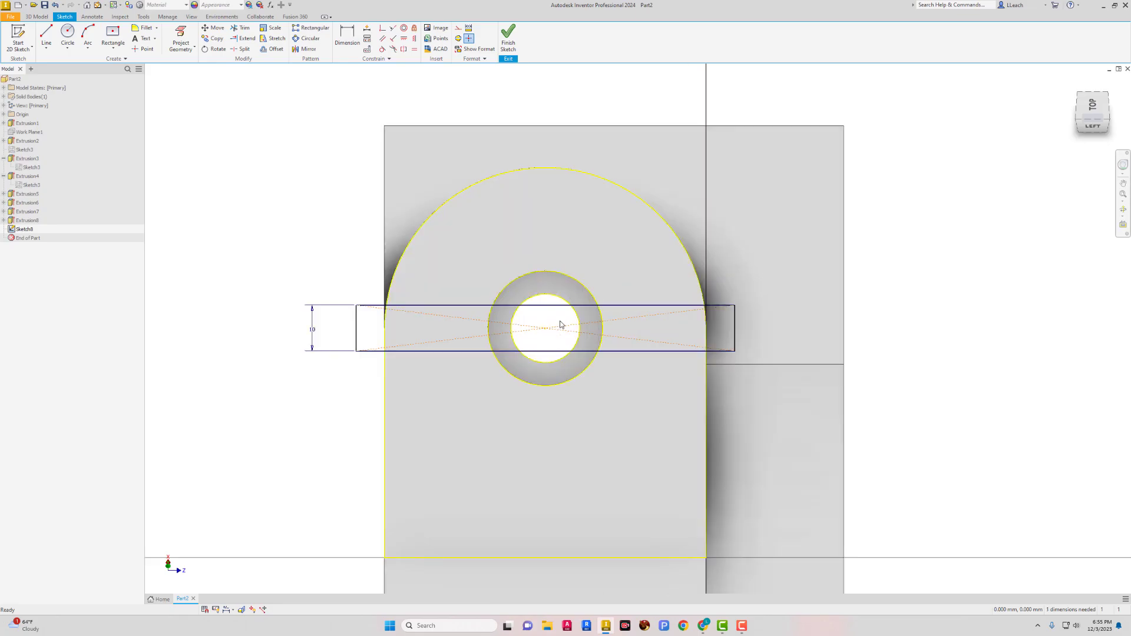
{"action": "scroll", "coordinate": [559, 320], "scroll_direction": "down", "scroll_amount": 2}
{"action": "scroll", "coordinate": [560, 319], "scroll_direction": "down", "scroll_amount": 2}
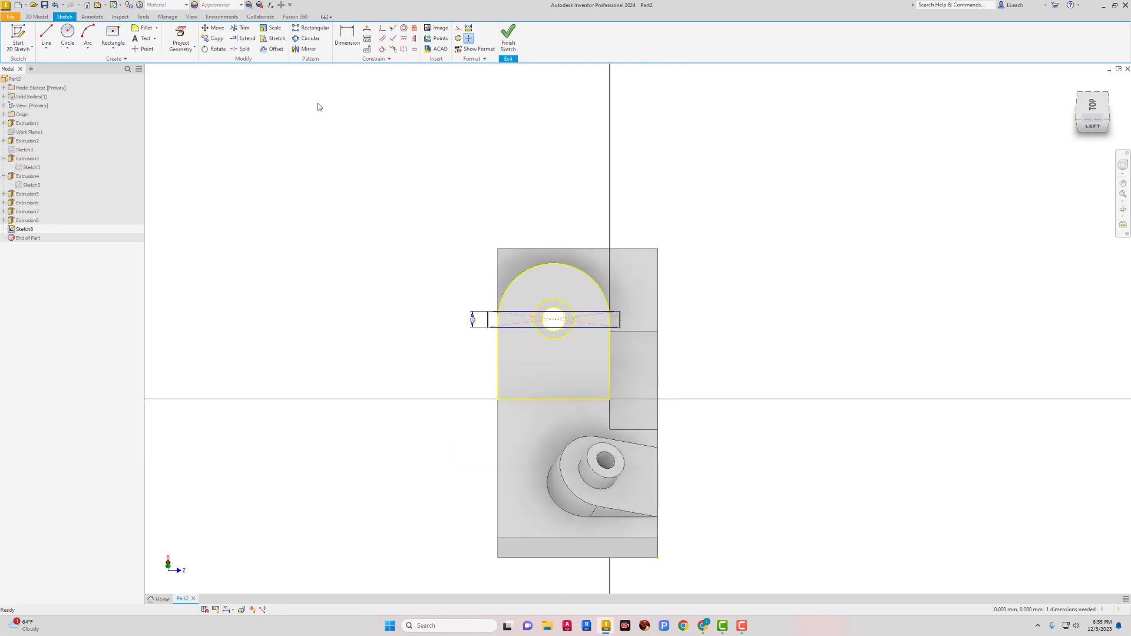
{"action": "left_click", "coordinate": [113, 47]}
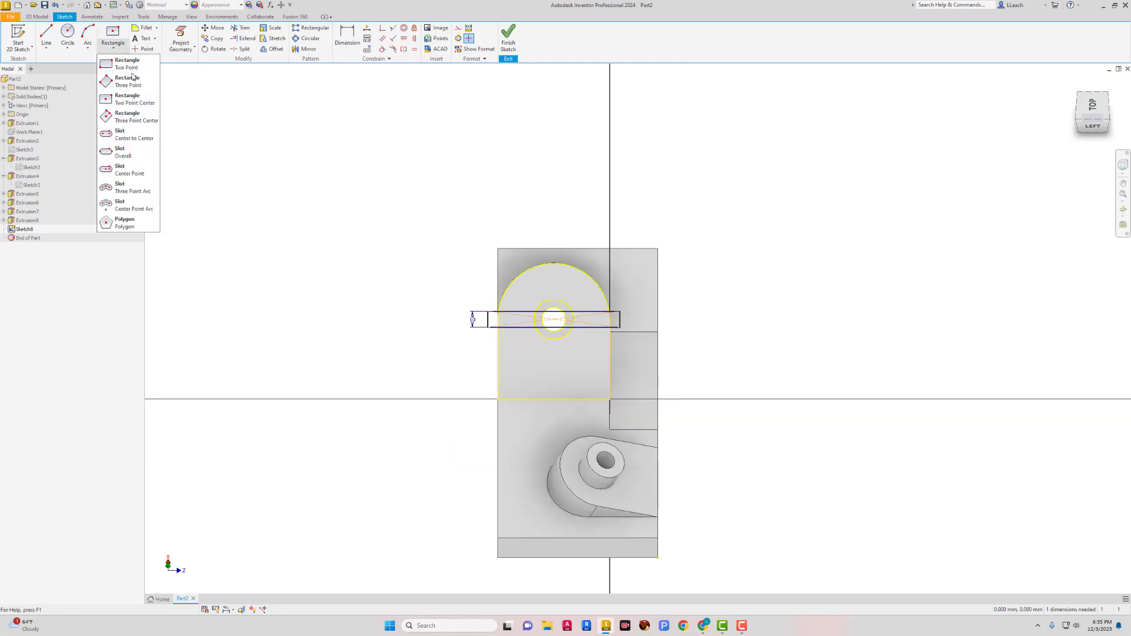
{"action": "left_click", "coordinate": [130, 103]}
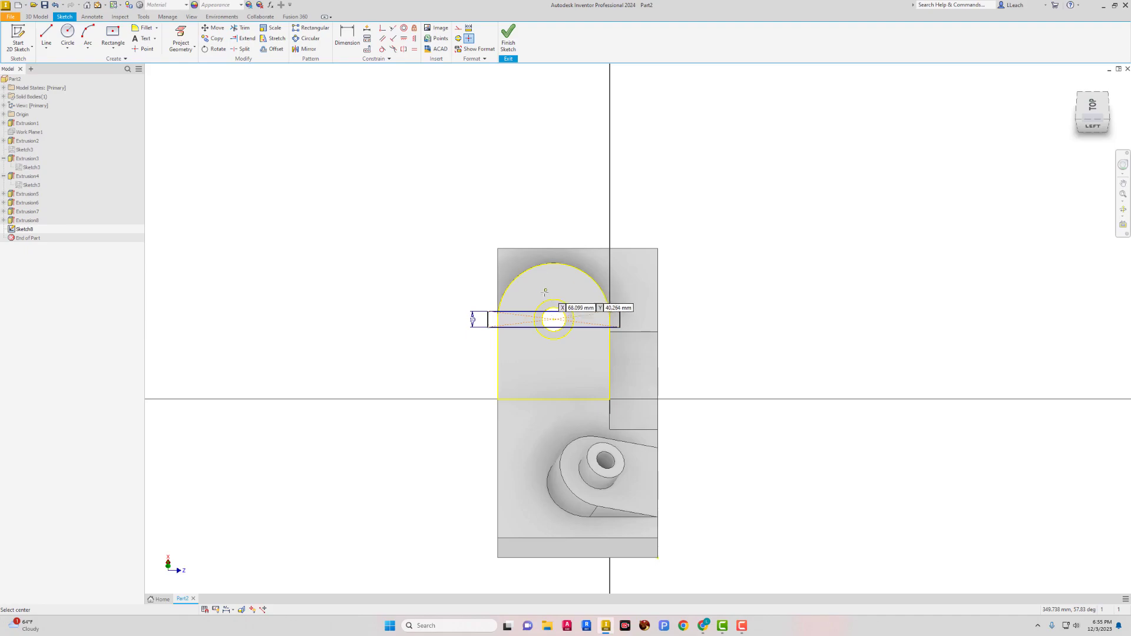
{"action": "left_click", "coordinate": [555, 318]}
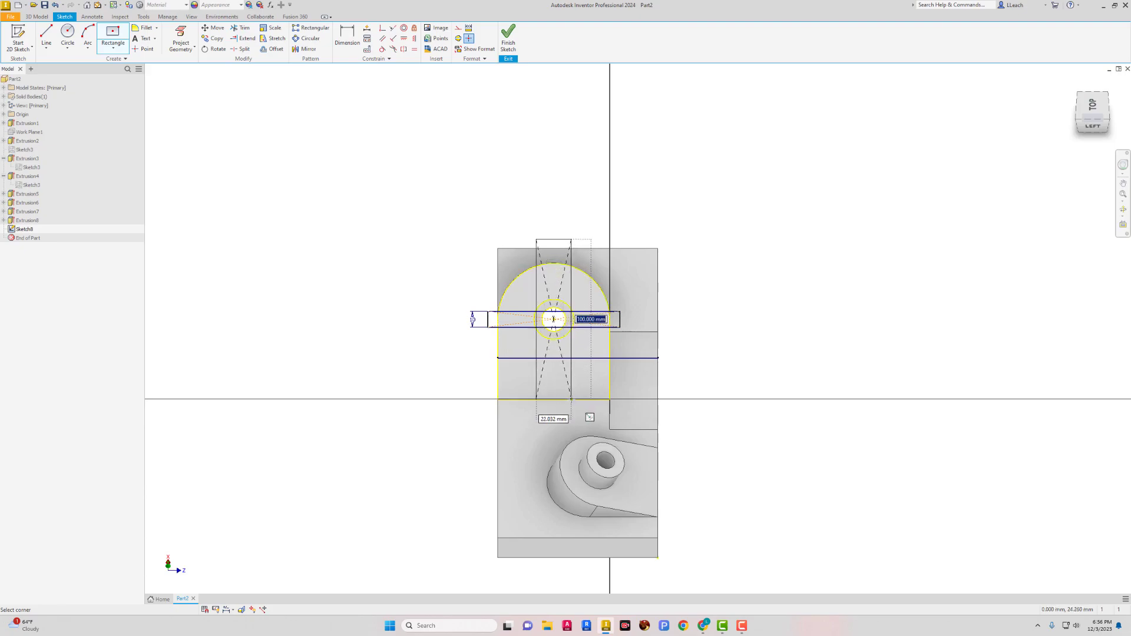
{"action": "left_click", "coordinate": [574, 399]}
- Dimension the distance from the hole centre to the lengthwise rectangle's long edge as 5 mm and finish the sketch
{"action": "key", "text": "d"}
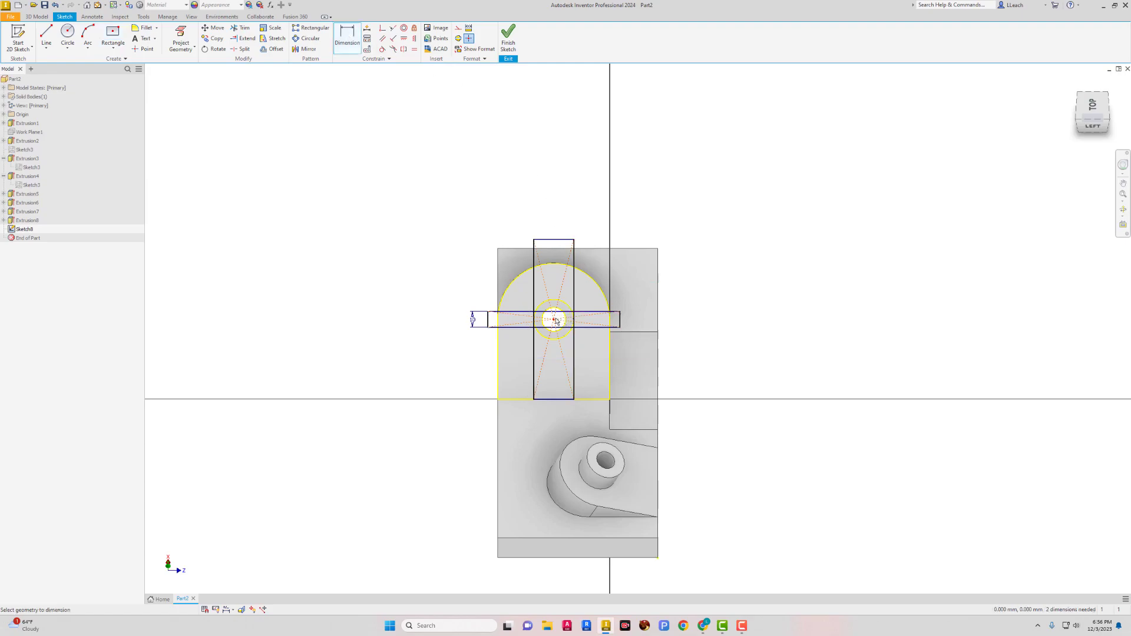
{"action": "key", "text": "Escape"}
{"action": "key", "text": "d"}
{"action": "left_click", "coordinate": [574, 305]}
{"action": "left_click", "coordinate": [553, 319]}
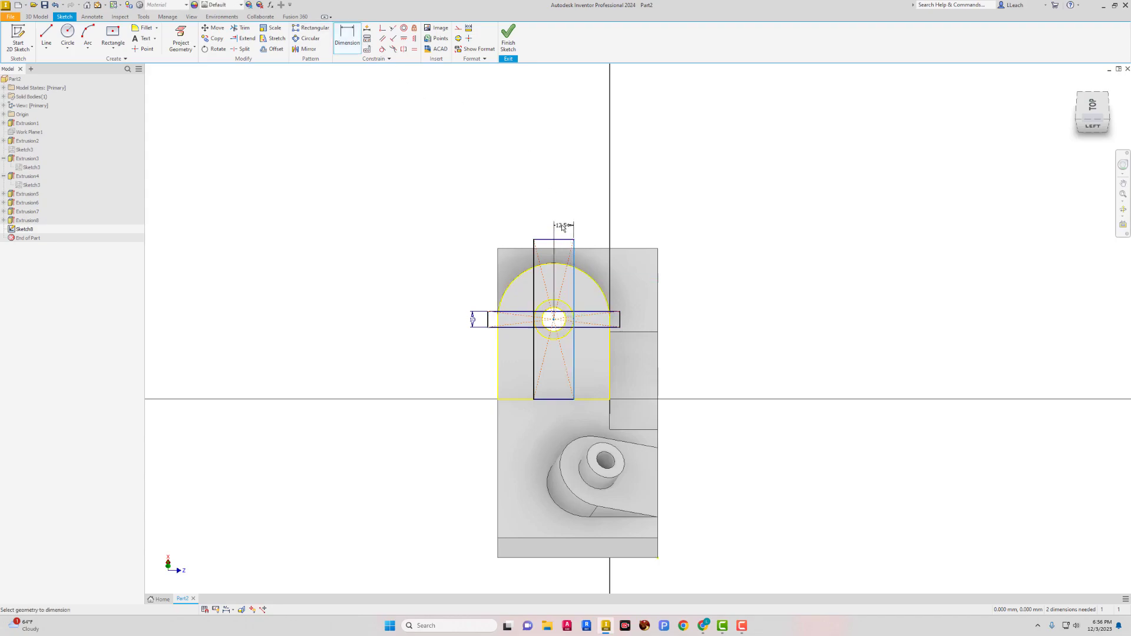
{"action": "left_click", "coordinate": [566, 222]}
{"action": "type", "text": "5"}
{"action": "left_click", "coordinate": [598, 254]}
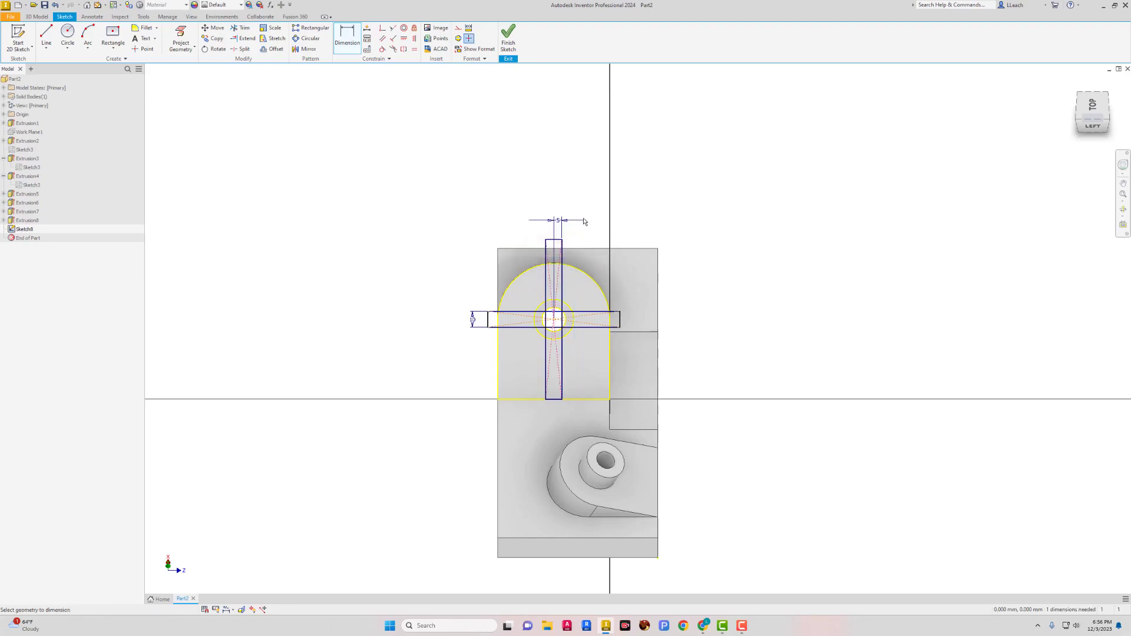
{"action": "scroll", "coordinate": [568, 246], "scroll_direction": "down", "scroll_amount": 3}
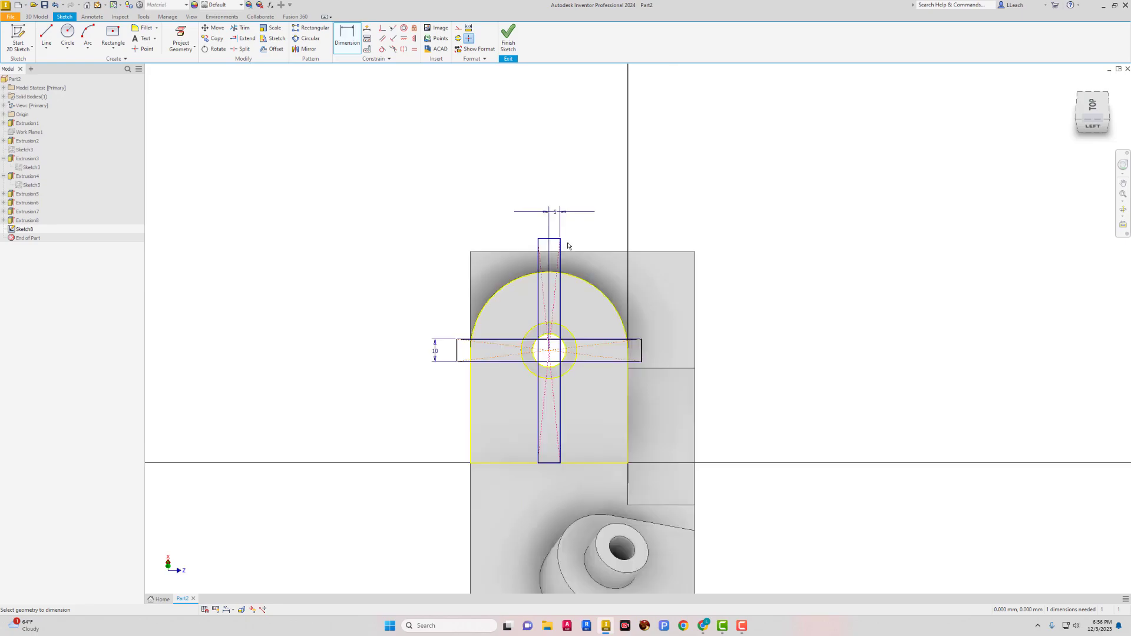
{"action": "scroll", "coordinate": [568, 245], "scroll_direction": "down", "scroll_amount": 2}
{"action": "middle_click_drag", "start_coordinate": [564, 246], "coordinate": [584, 172]}
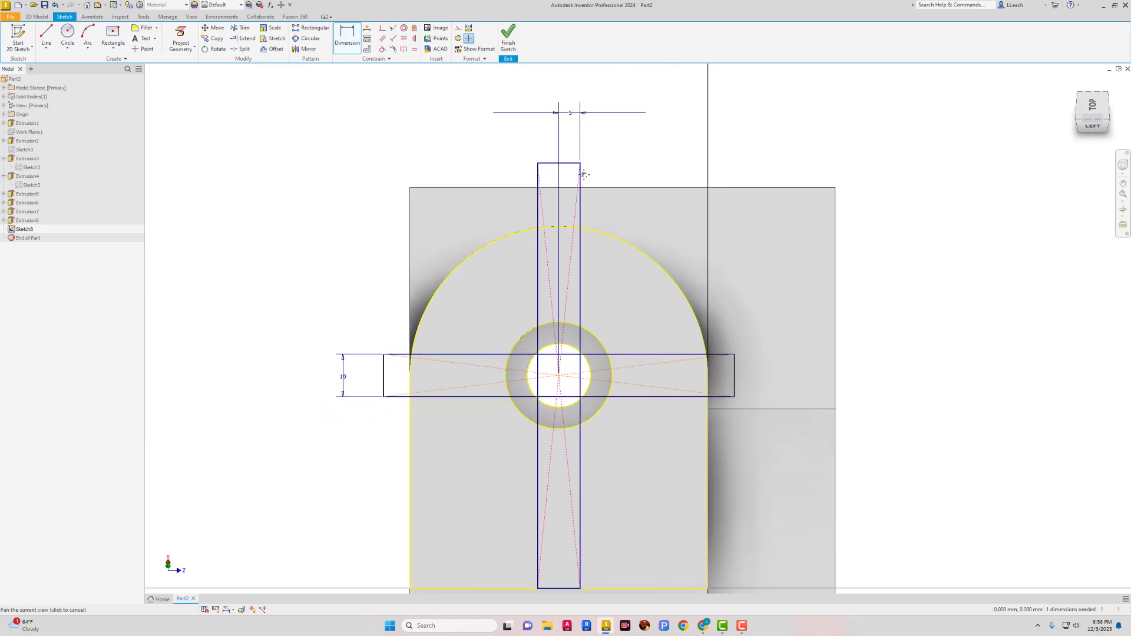
{"action": "scroll", "coordinate": [582, 174], "scroll_direction": "up", "scroll_amount": 2}
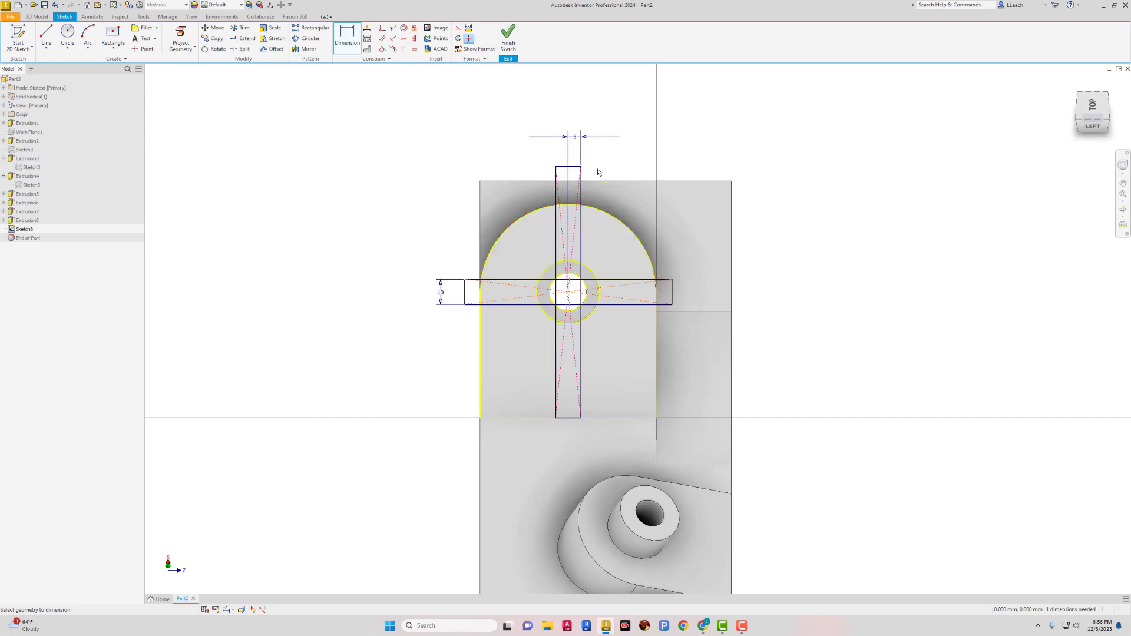
{"action": "left_click", "coordinate": [508, 36]}
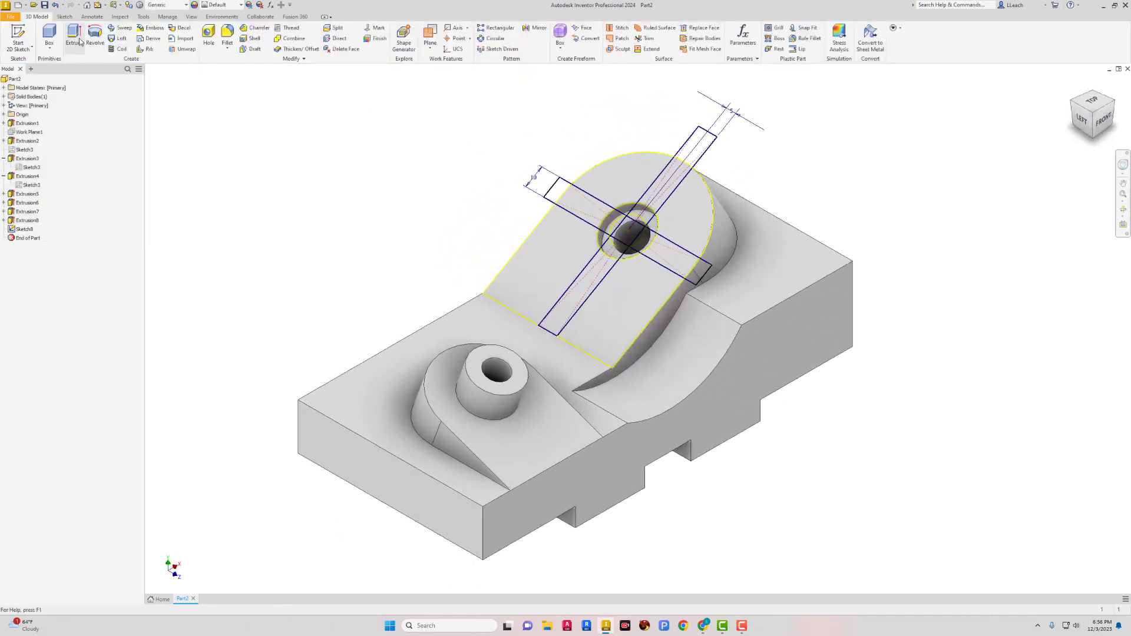
- Extrude all regions of both crossing rectangles as a 5 mm deep cut into the round-ended sloped face
{"action": "left_click", "coordinate": [77, 38]}
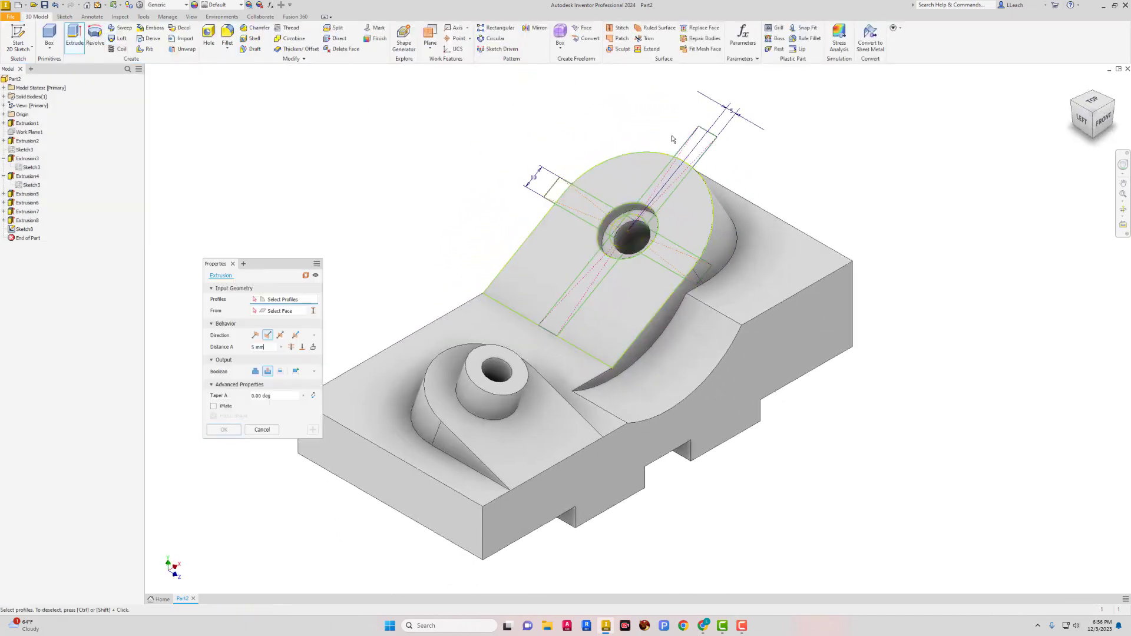
{"action": "left_click", "coordinate": [703, 164]}
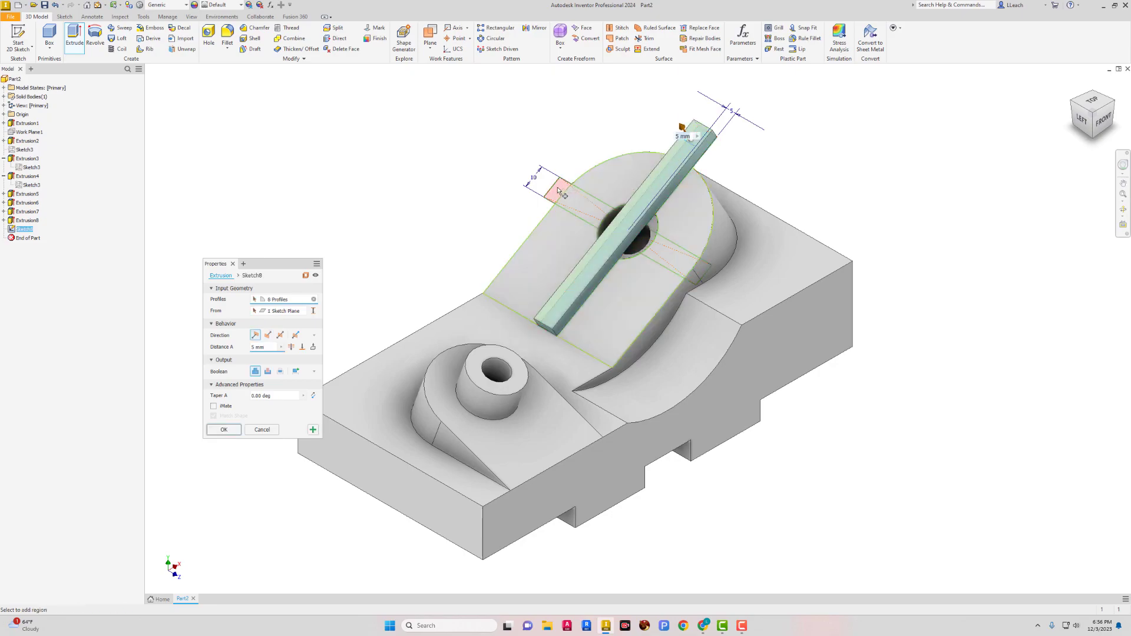
{"action": "left_click", "coordinate": [703, 274]}
{"action": "left_click", "coordinate": [679, 257]}
{"action": "left_click", "coordinate": [555, 197]}
{"action": "left_click", "coordinate": [553, 195]}
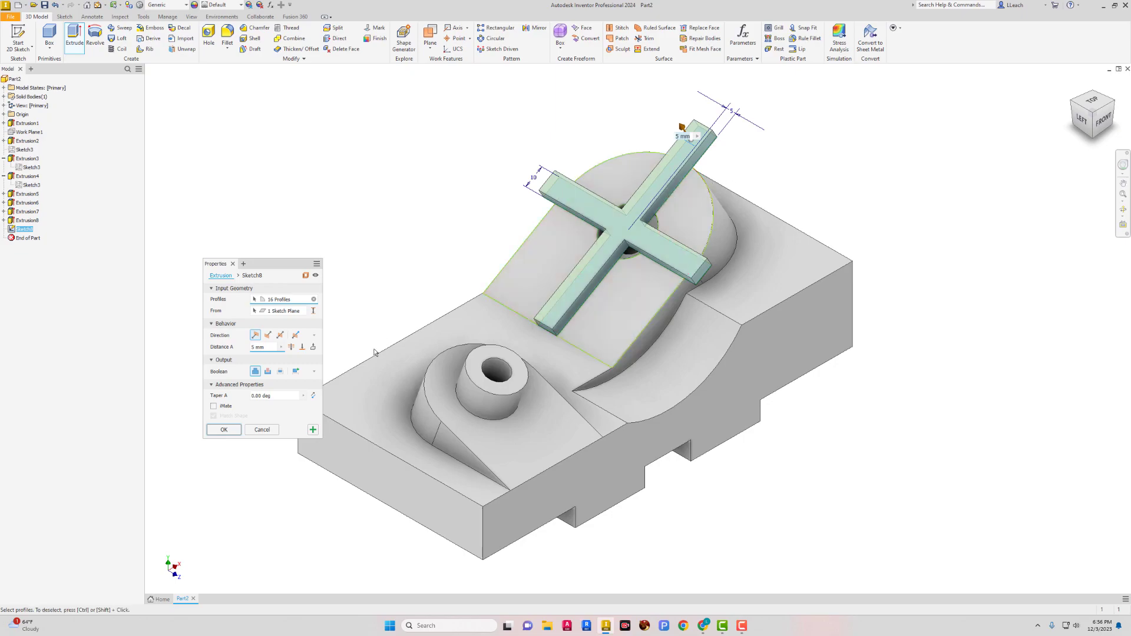
{"action": "left_click", "coordinate": [267, 372]}
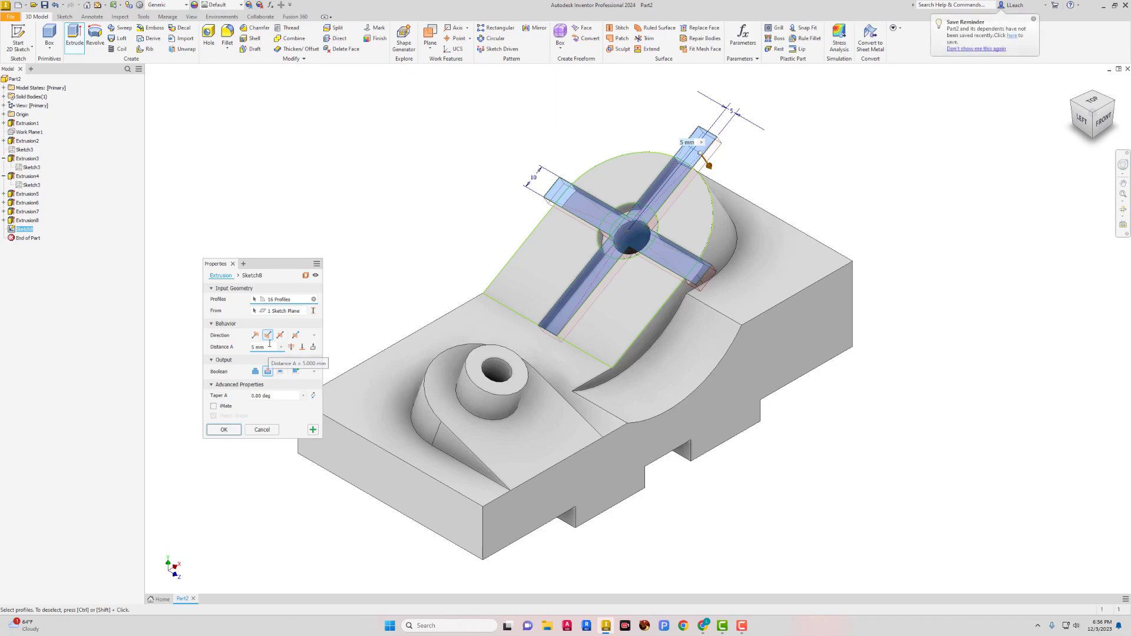
{"action": "left_click", "coordinate": [230, 432]}
- Set the visual style to Shaded with Edges and turn on shadows and reflections for the finished part
{"action": "middle_click_drag", "start_coordinate": [422, 219], "coordinate": [438, 214]}
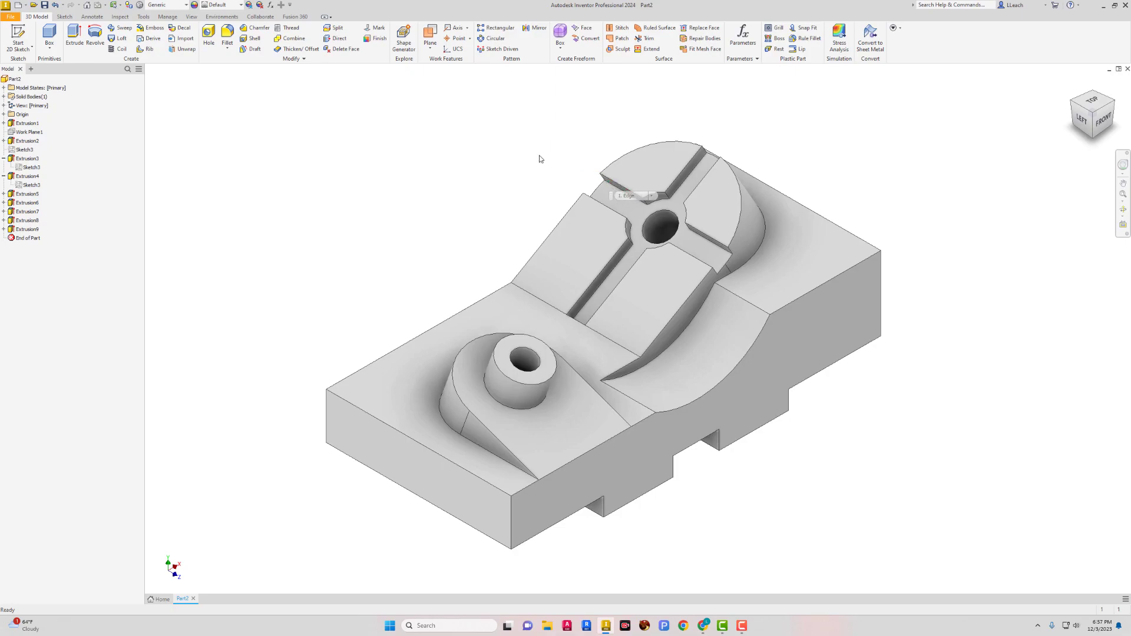
{"action": "middle_click_drag", "start_coordinate": [543, 150], "coordinate": [548, 148]}
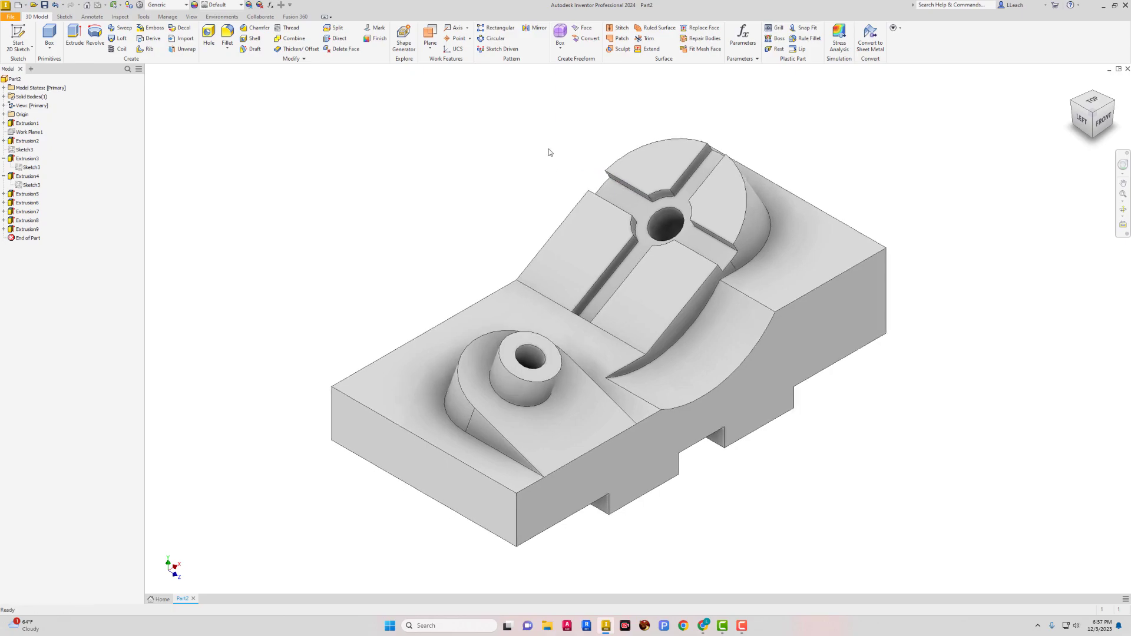
{"action": "left_click", "coordinate": [1077, 84]}
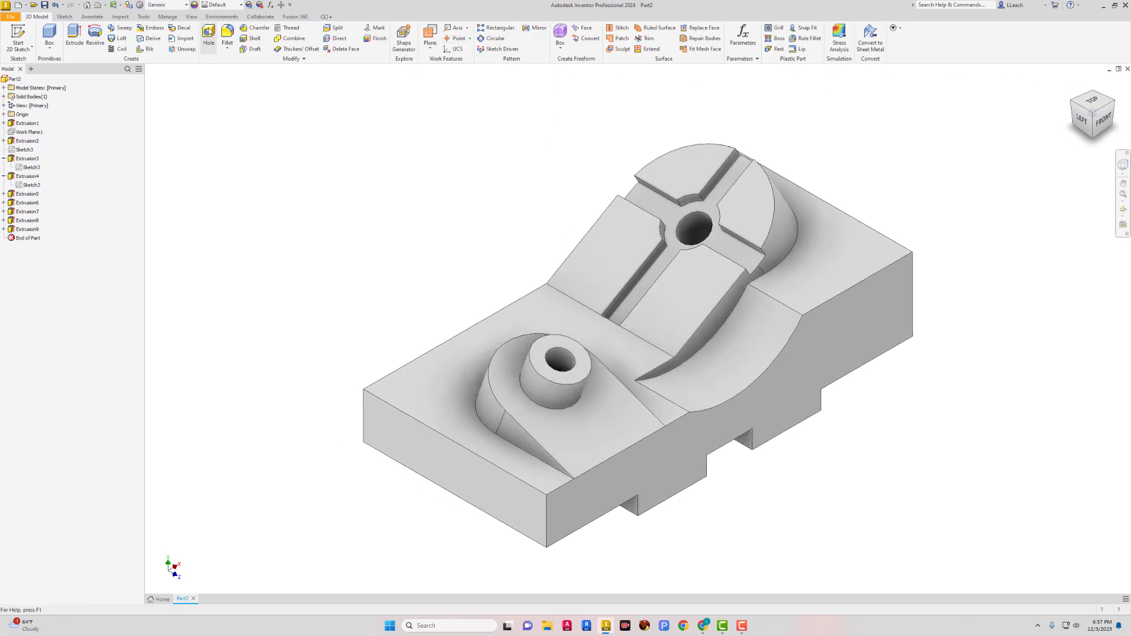
{"action": "left_click", "coordinate": [191, 17]}
{"action": "left_click", "coordinate": [163, 53]}
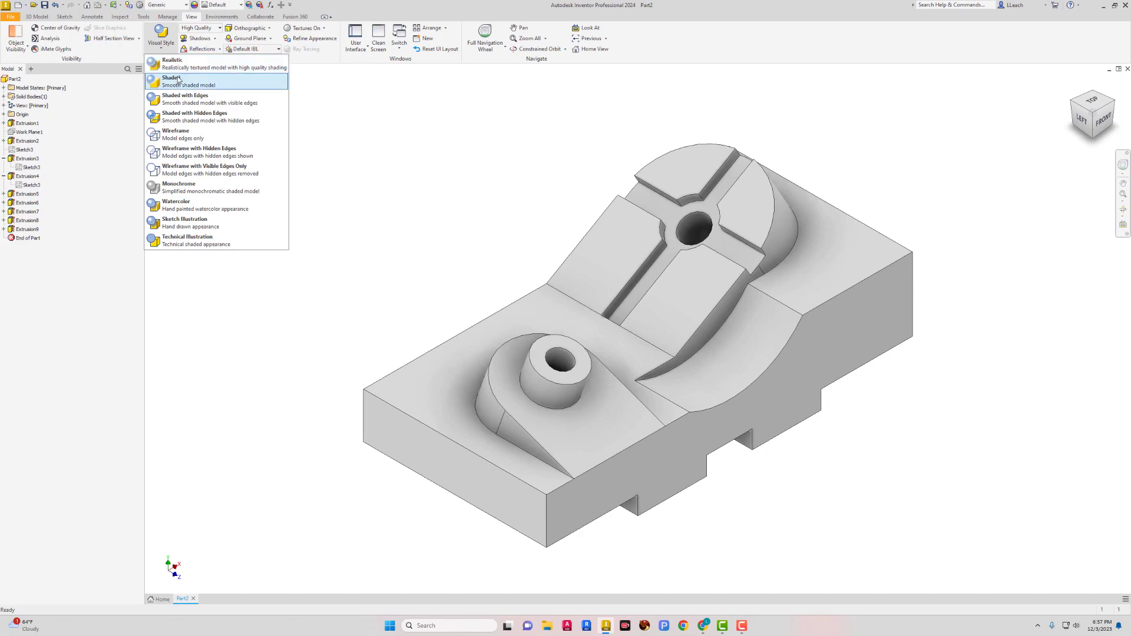
{"action": "left_click", "coordinate": [203, 93]}
{"action": "left_click", "coordinate": [200, 38]}
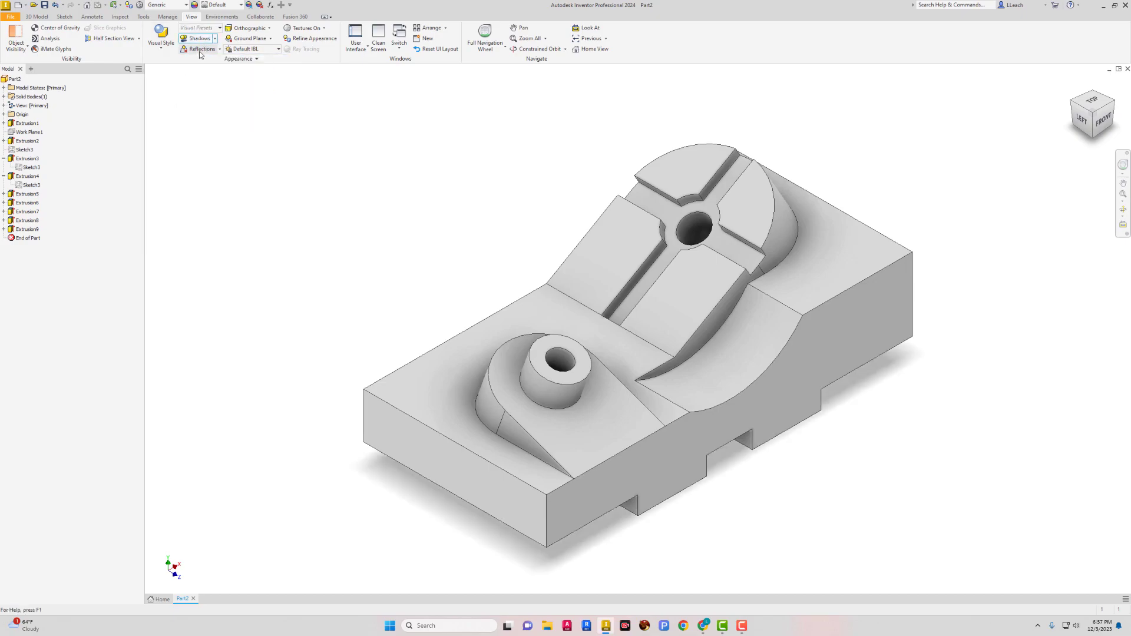
{"action": "left_click", "coordinate": [202, 49]}
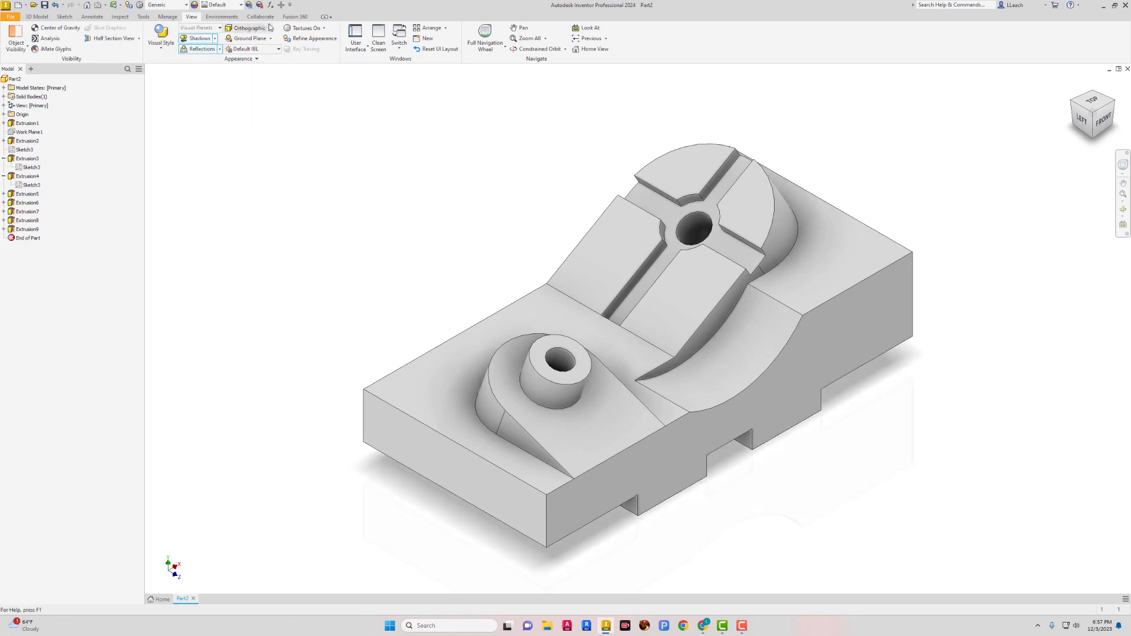
- Switch the view projection to Perspective and set the lighting style to Photo Booth
{"action": "left_click", "coordinate": [268, 28]}
{"action": "left_click", "coordinate": [256, 61]}
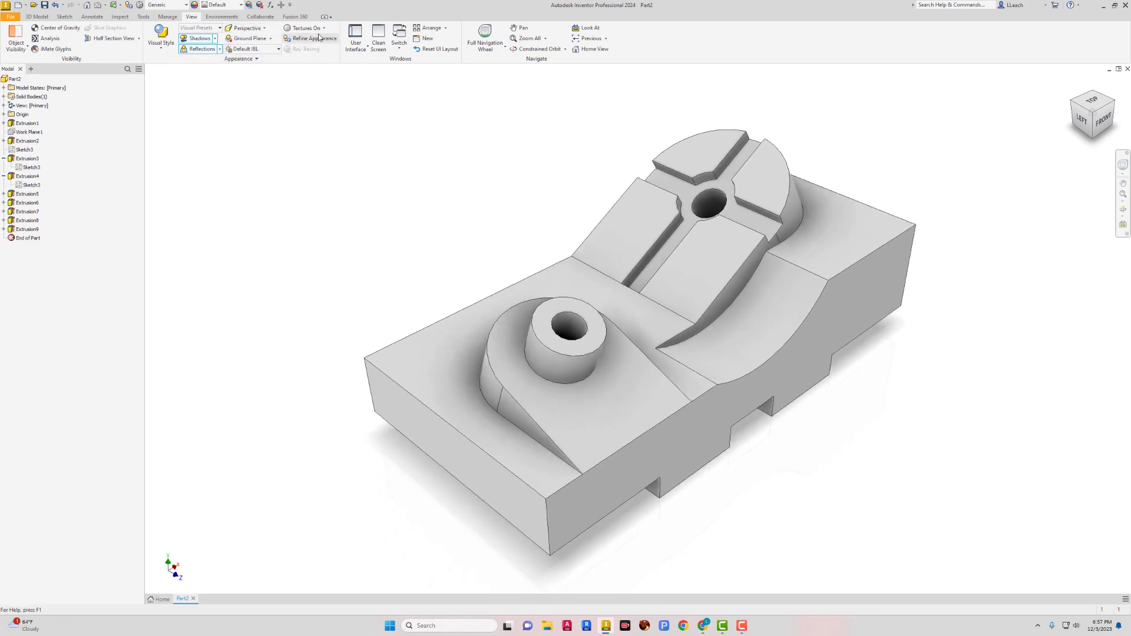
{"action": "left_click", "coordinate": [279, 50]}
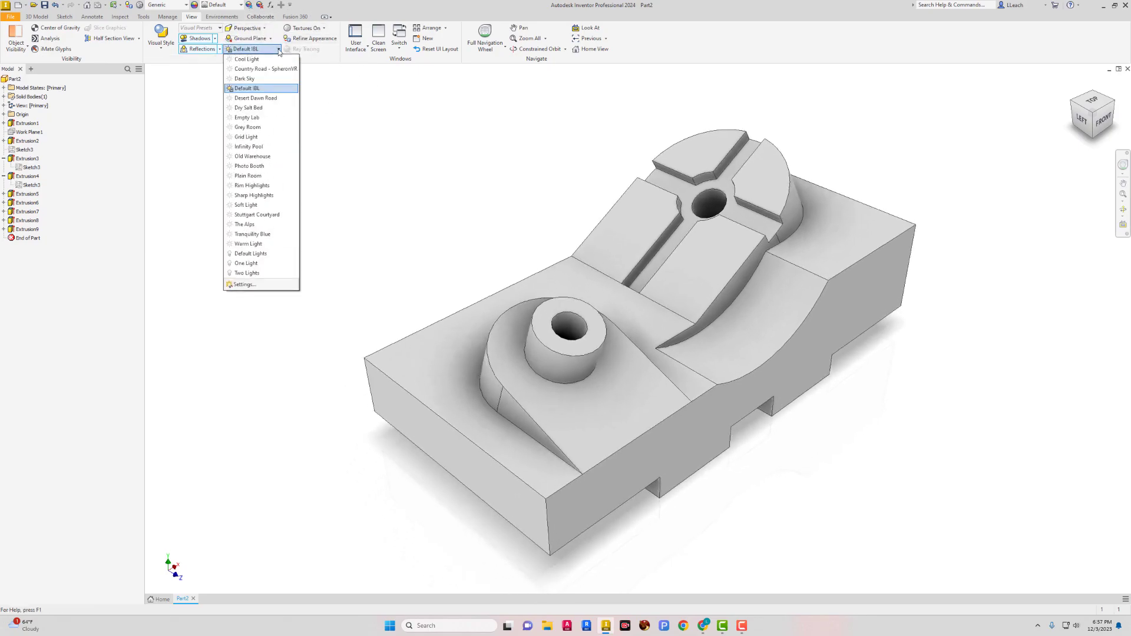
{"action": "left_click", "coordinate": [261, 167]}
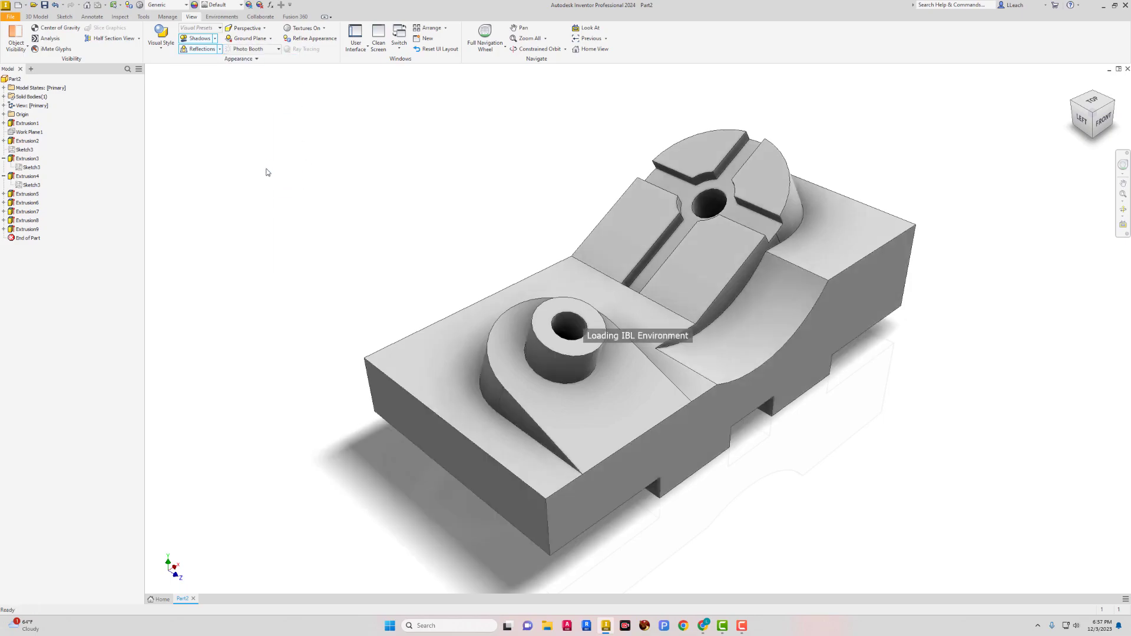
{"action": "mouse_move", "coordinate": [328, 149]}
{"action": "middle_mouse_down"}
{"action": "mouse_move", "coordinate": [310, 142]}
{"action": "mouse_move", "coordinate": [325, 145]}
{"action": "middle_mouse_up"}
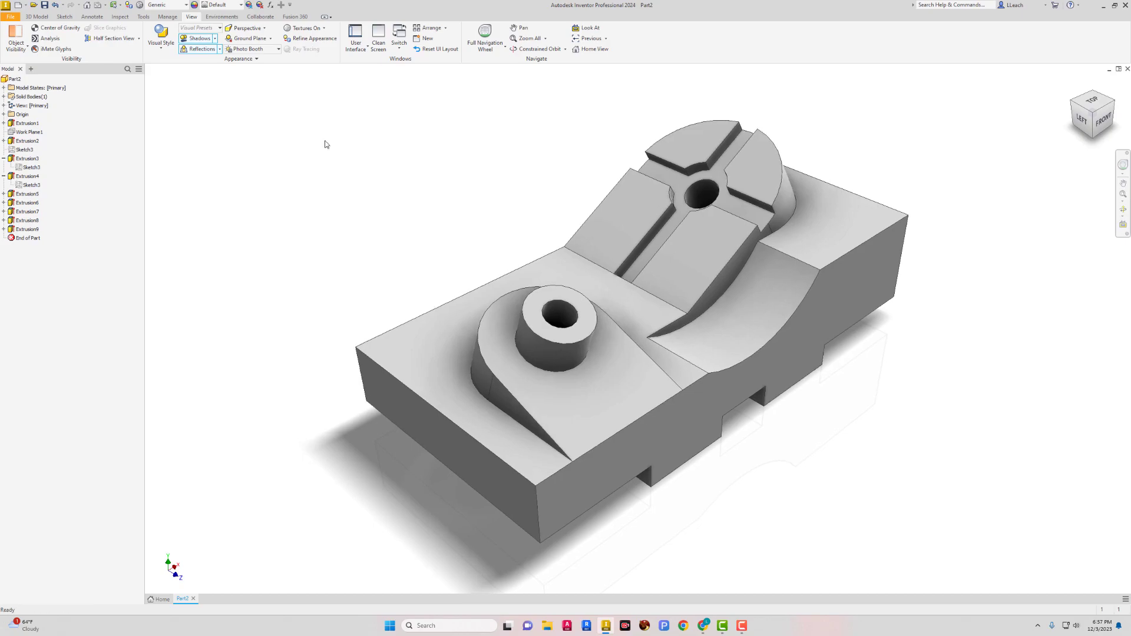